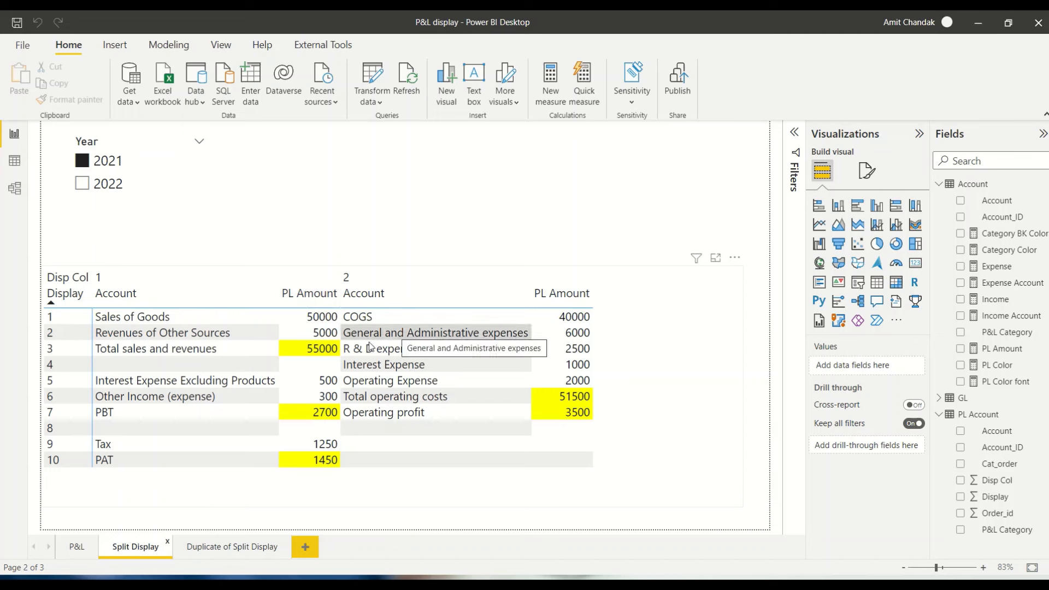
# Compare the Split Display and Duplicate of Split Display report pages, and open the P&L page
pyautogui.click(213, 548)
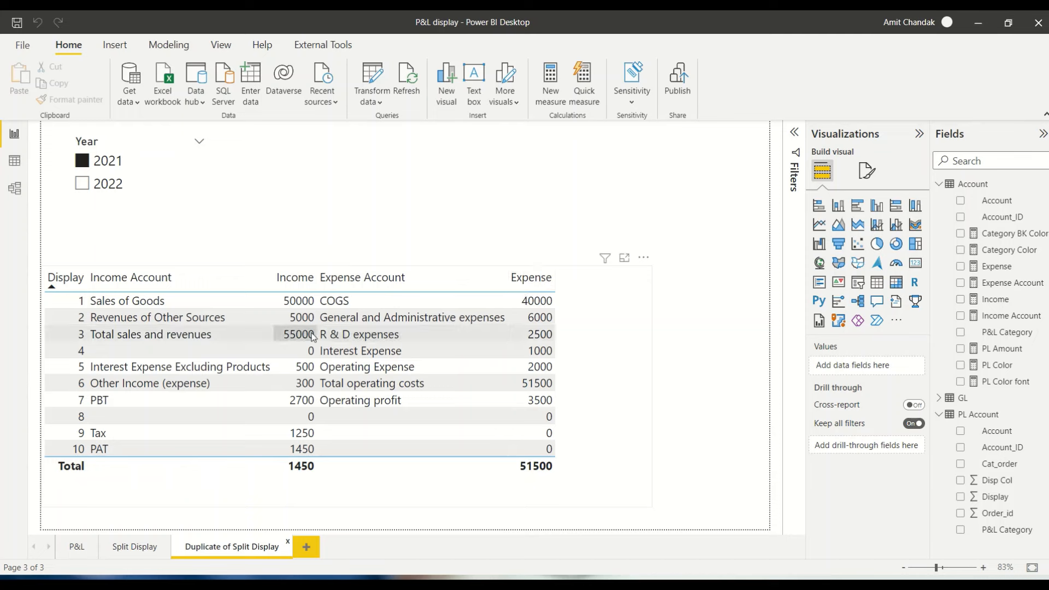
pyautogui.click(151, 550)
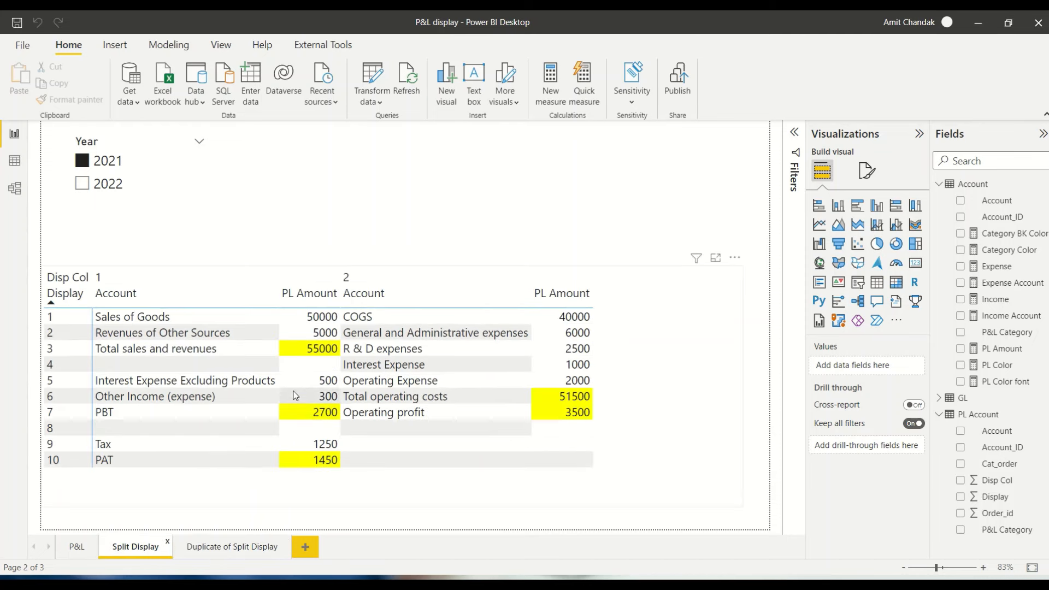
pyautogui.click(252, 545)
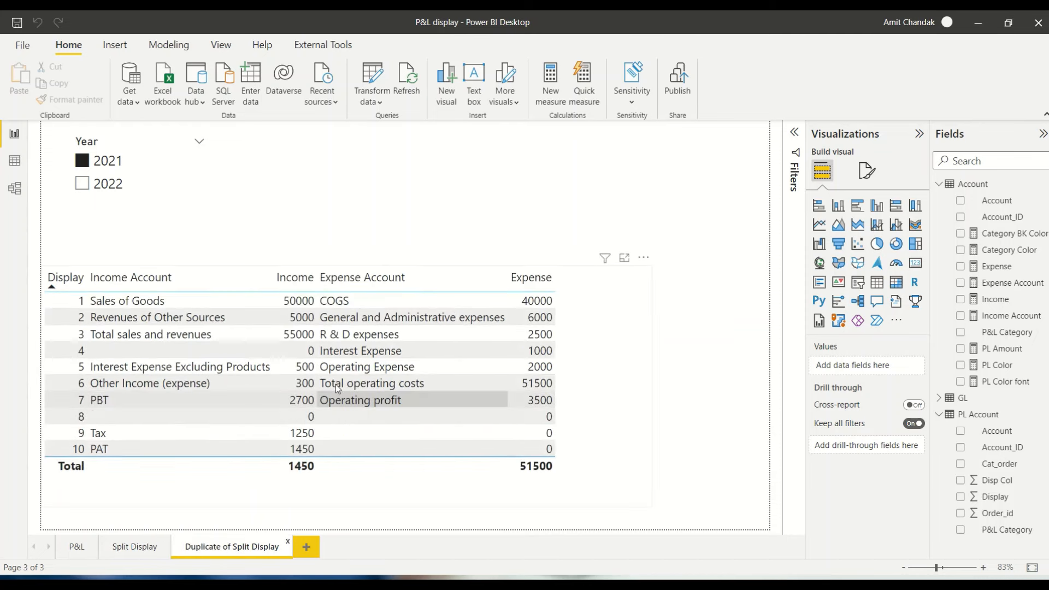
pyautogui.click(136, 548)
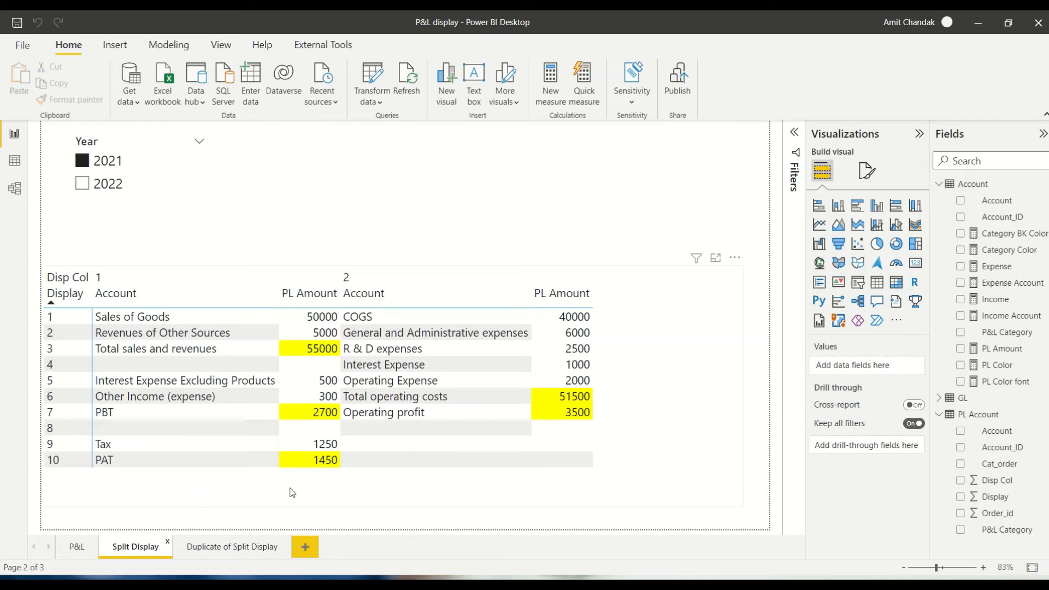
pyautogui.click(81, 547)
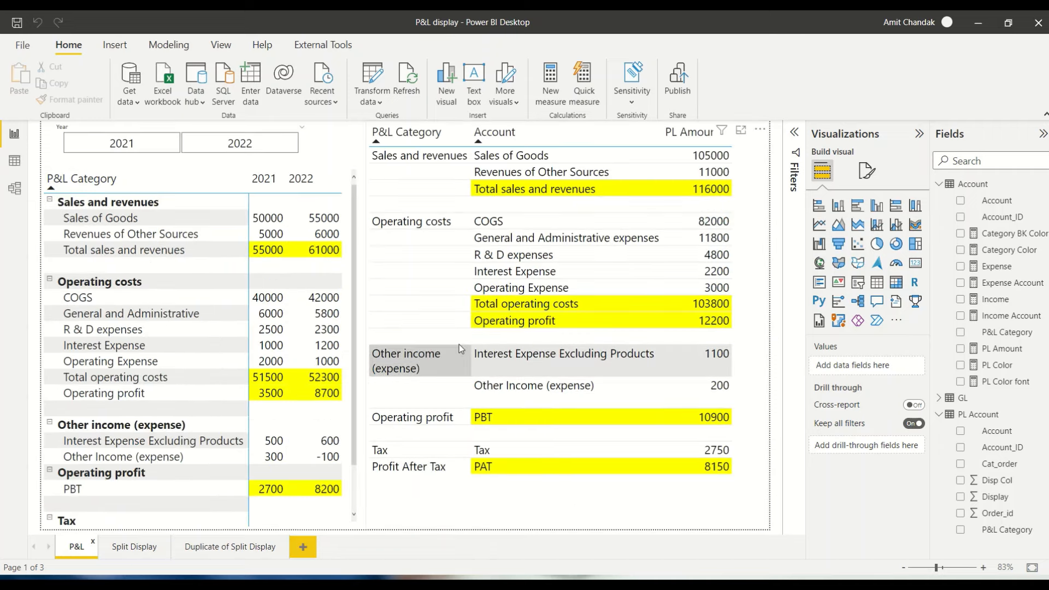
# Switch to the P&L Data workbook in Excel and review the GL sheet's account amounts by year
pyautogui.hotkey('alt', 'Tab')
pyautogui.hotkey('alt', 'Tab')
pyautogui.hotkey('alt', 'Tab')
pyautogui.hotkey('alt', 'Tab')
pyautogui.hotkey('alt', 'Tab')
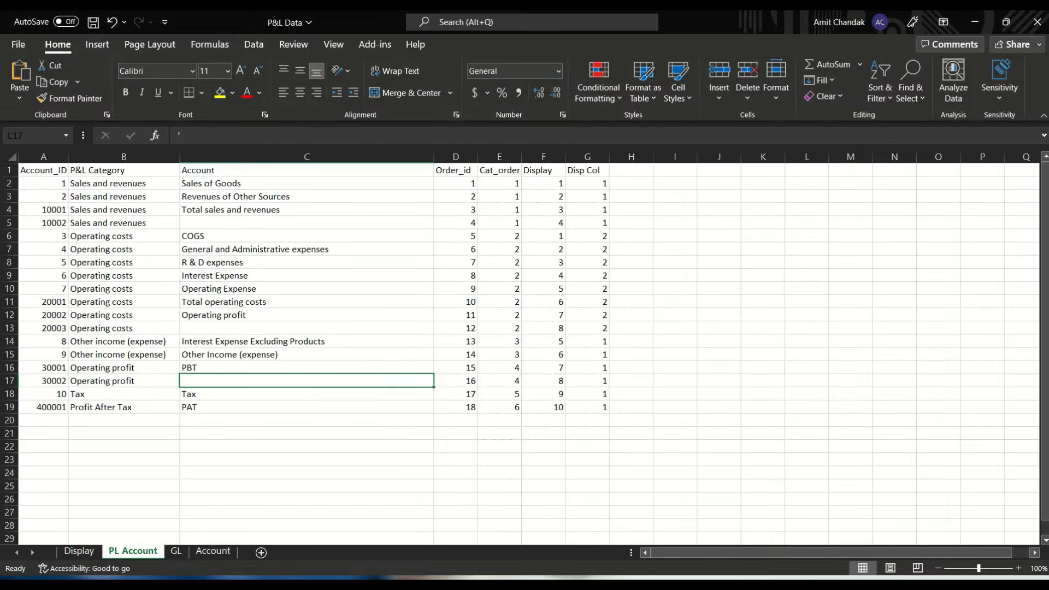
pyautogui.click(176, 551)
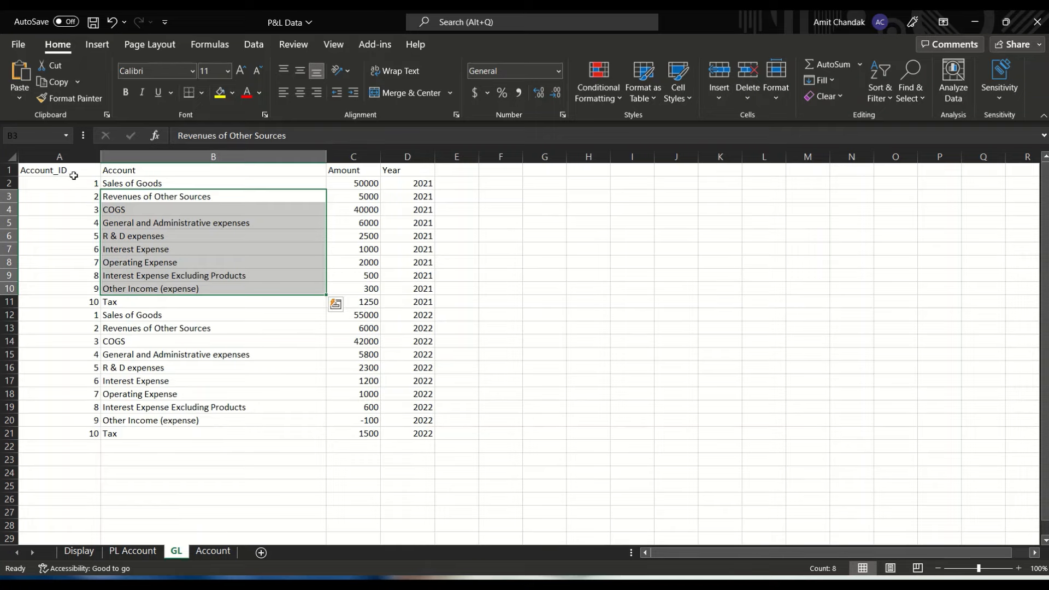
pyautogui.moveTo(70, 175); pyautogui.dragTo(393, 439)
# On the Display sheet, inspect the 2021 formulas for total sales and revenues, total operating costs, PBT and PAT
pyautogui.click(79, 551)
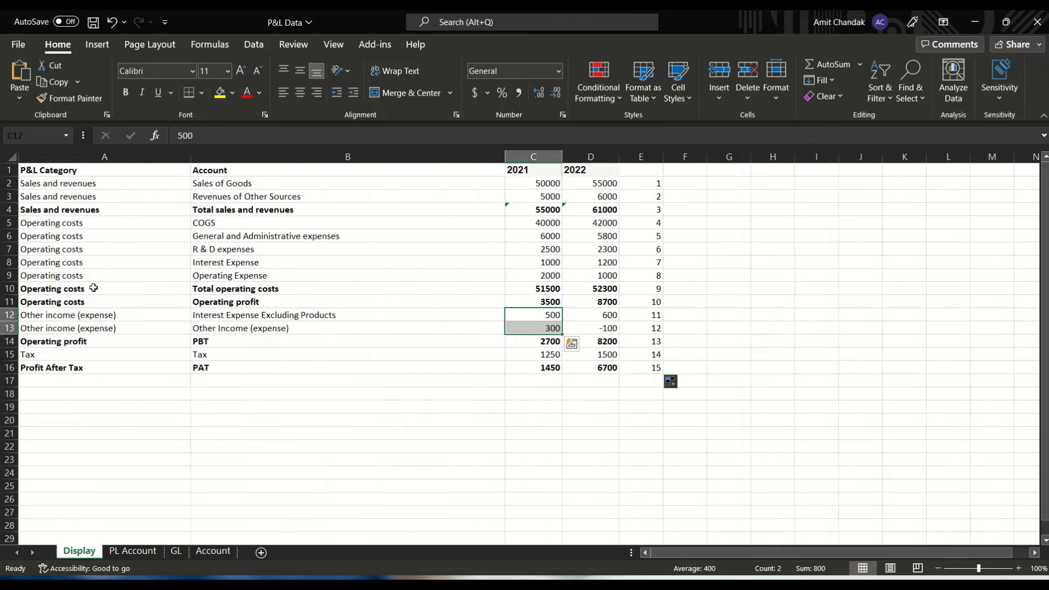
pyautogui.moveTo(68, 170); pyautogui.dragTo(627, 365)
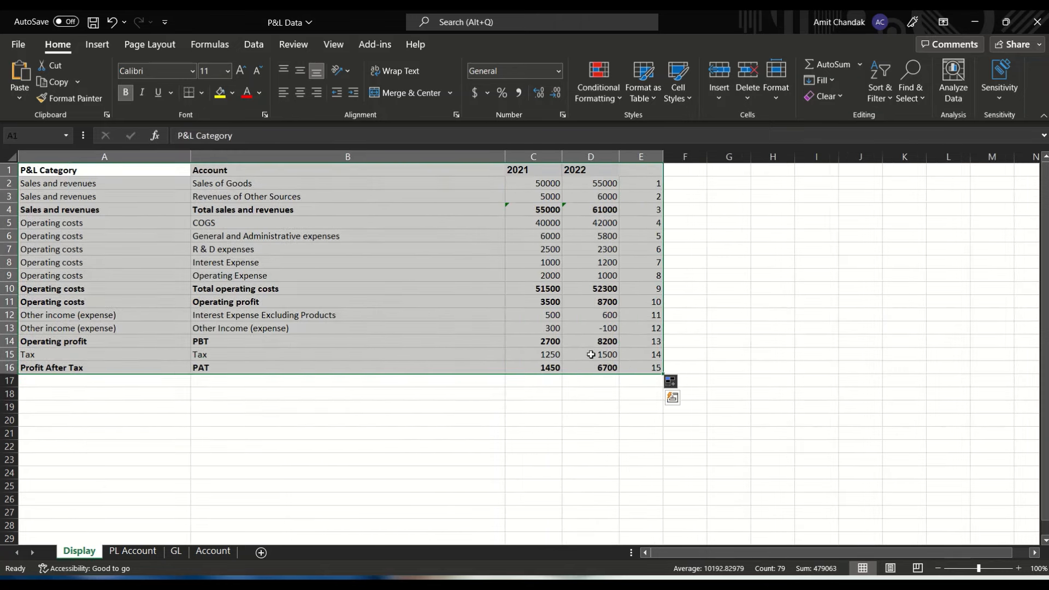
pyautogui.click(543, 210)
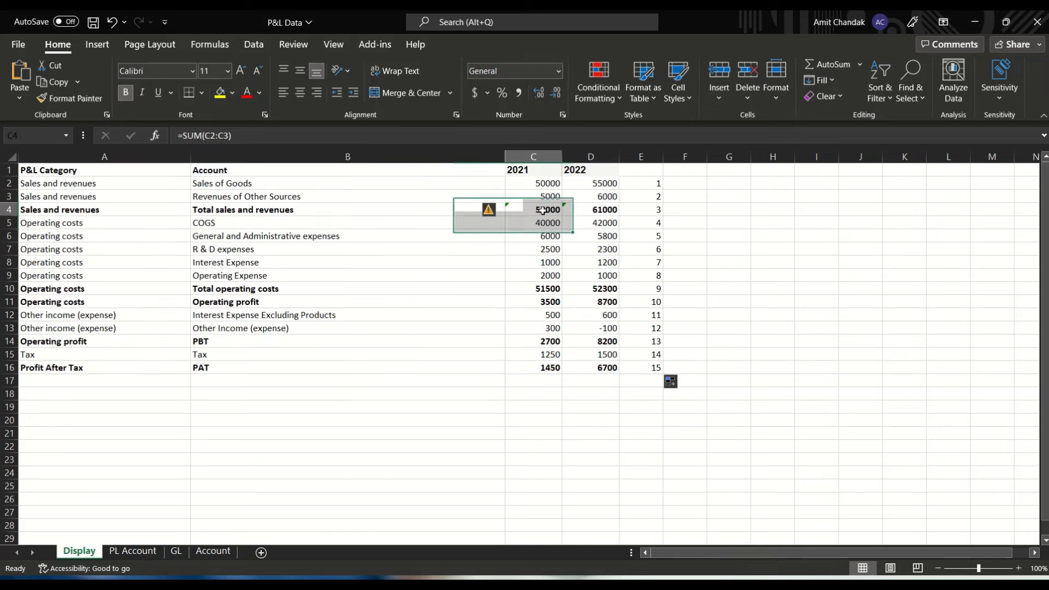
pyautogui.doubleClick(544, 210)
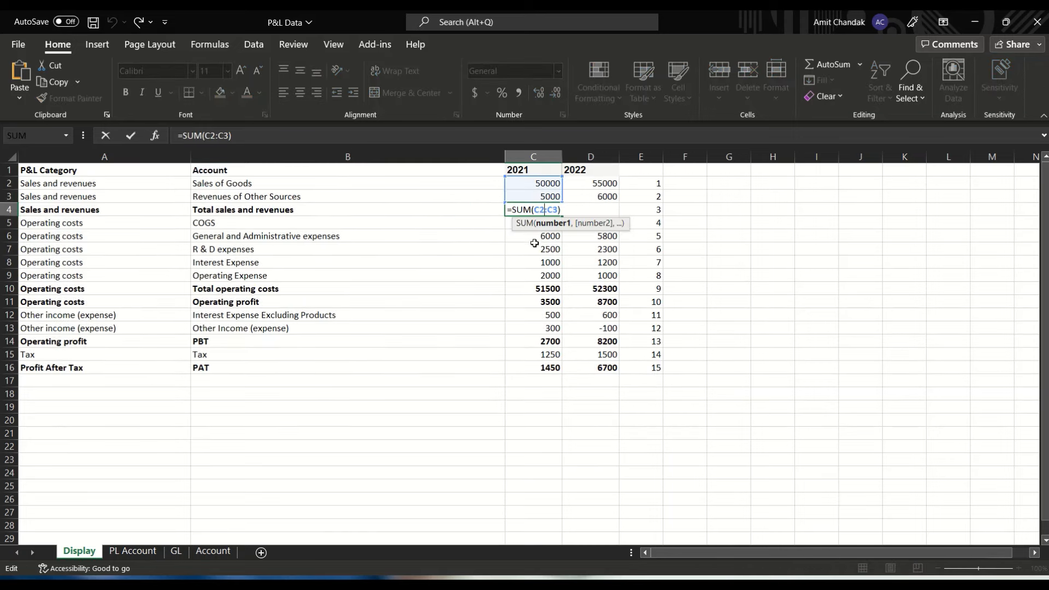
pyautogui.click(535, 287)
pyautogui.doubleClick(535, 288)
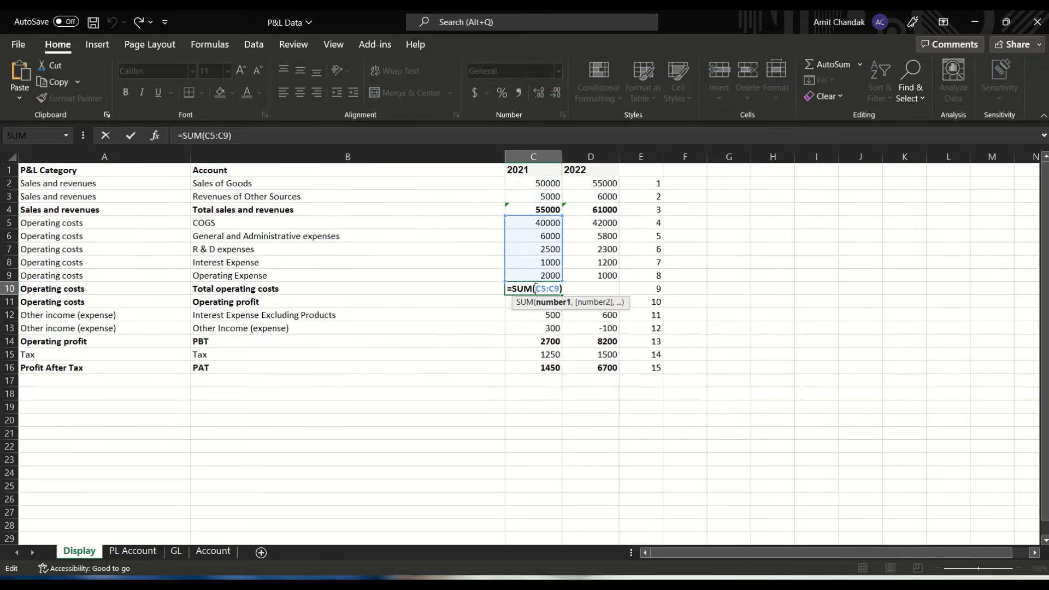
pyautogui.click(529, 345)
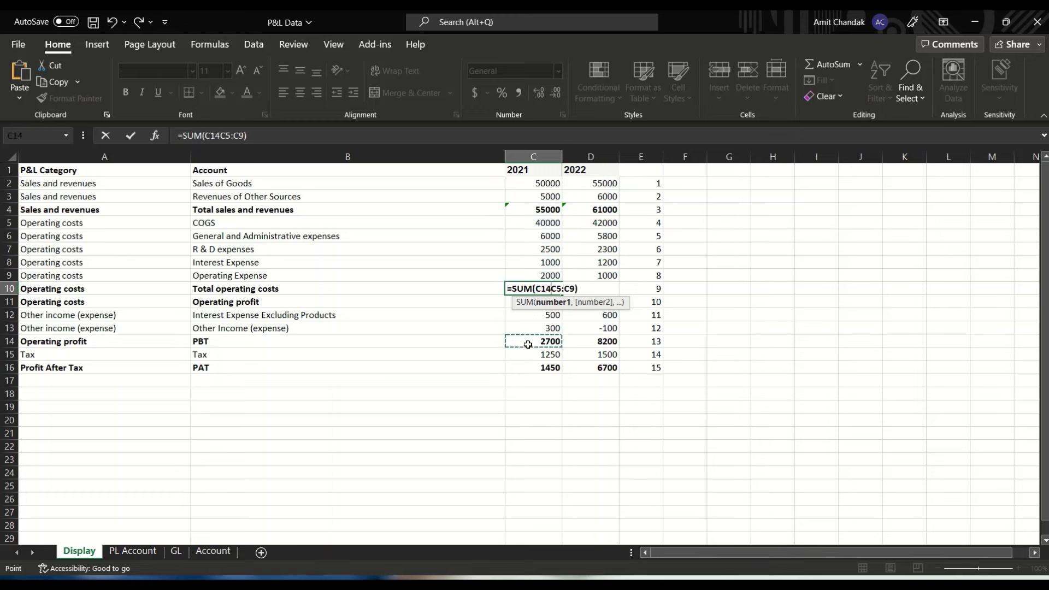
pyautogui.press('Escape')
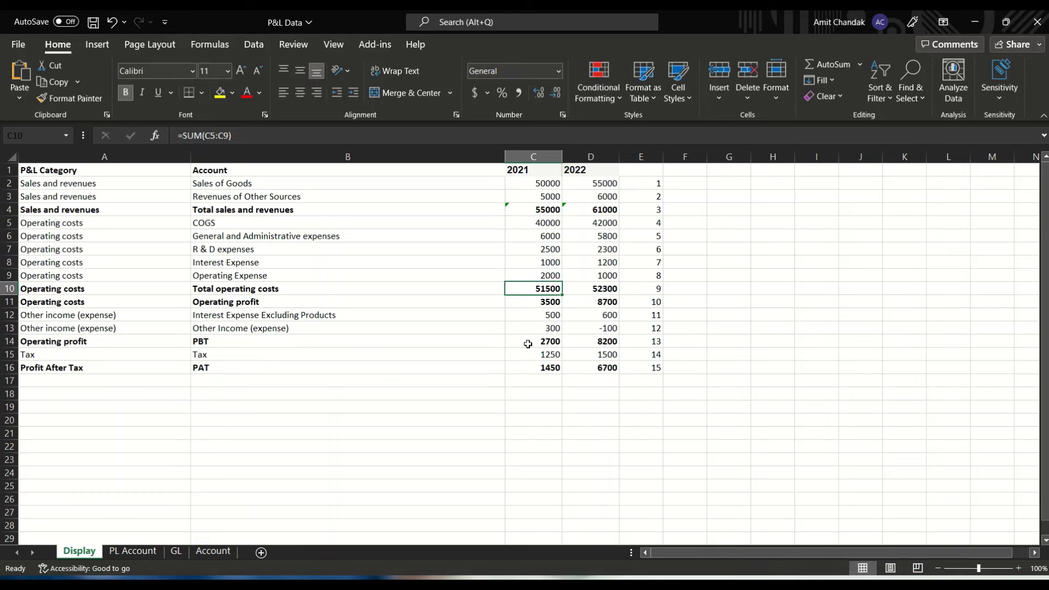
pyautogui.doubleClick(528, 344)
pyautogui.doubleClick(517, 368)
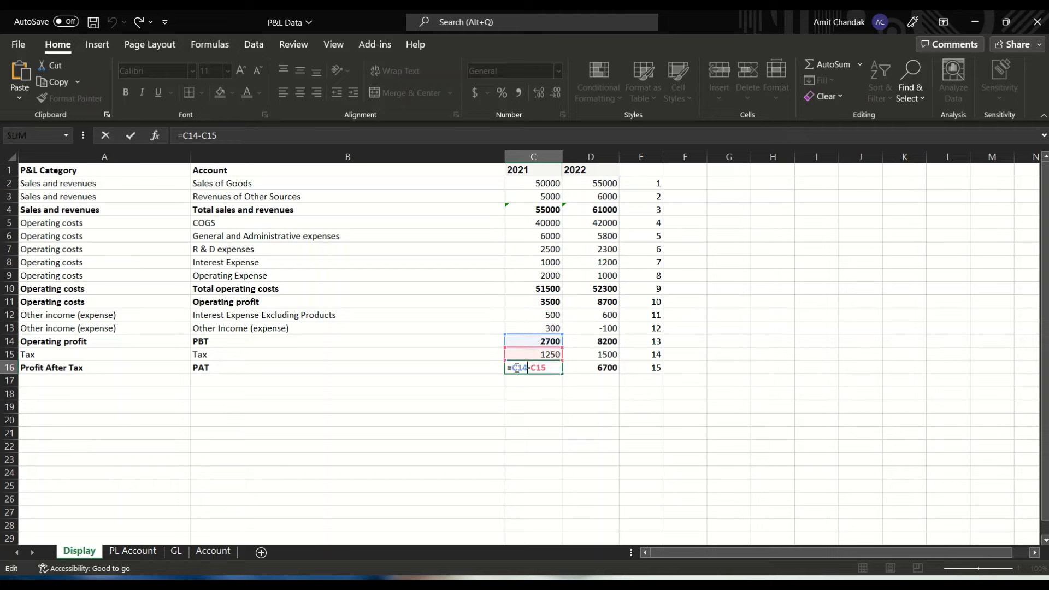
pyautogui.click(421, 369)
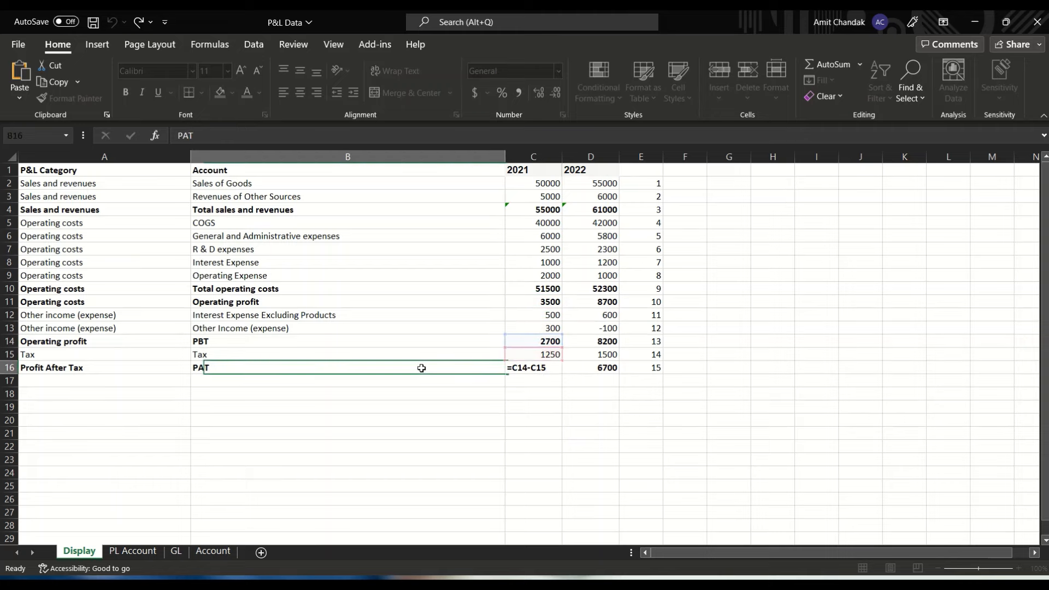
# View the PL Account sheet and select the full account list A1:C11 on the Account sheet
pyautogui.click(142, 553)
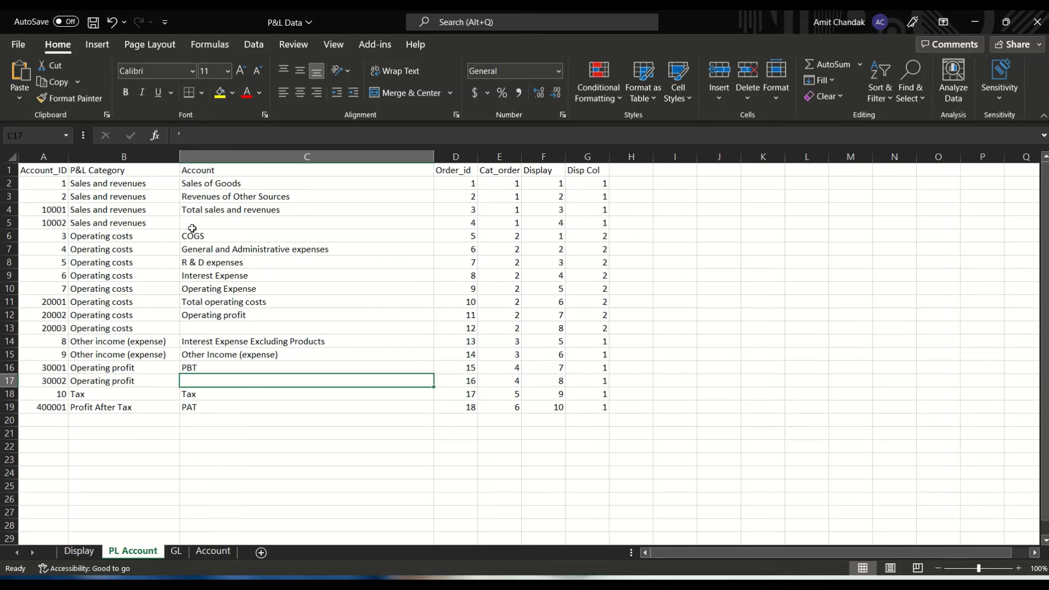
pyautogui.click(207, 553)
pyautogui.moveTo(52, 172); pyautogui.dragTo(307, 297)
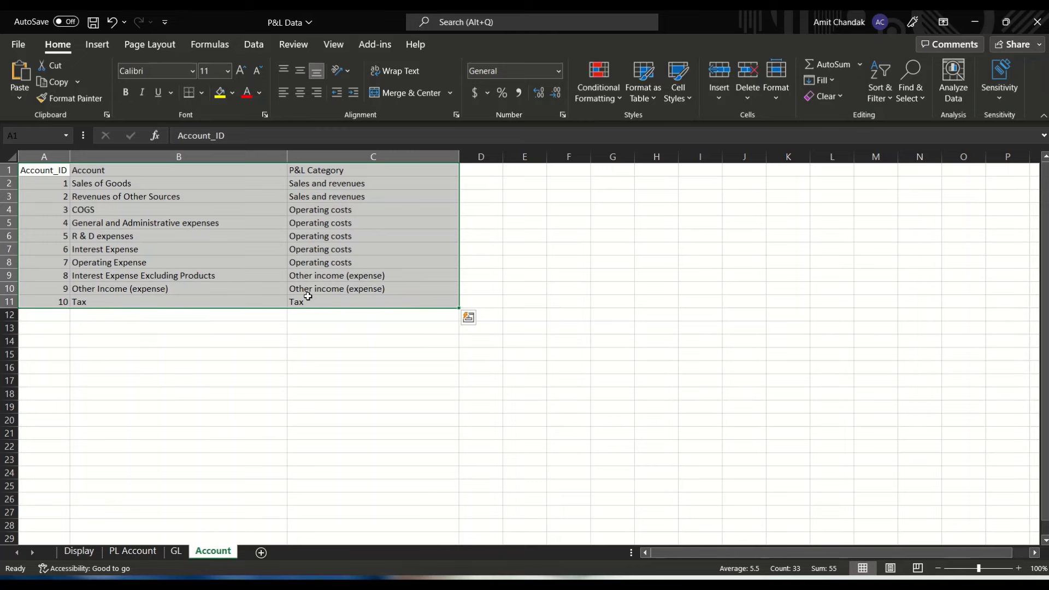
# Review the bold P&L Category entries for the subtotal and profit rows on the Display sheet
pyautogui.click(81, 552)
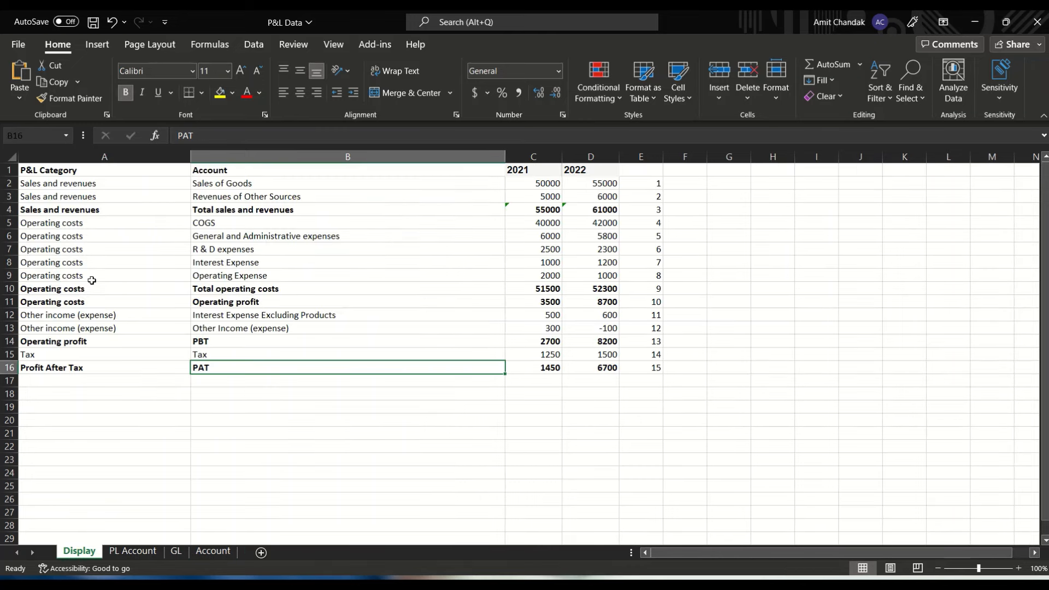
pyautogui.click(86, 214)
pyautogui.moveTo(53, 290); pyautogui.dragTo(125, 299)
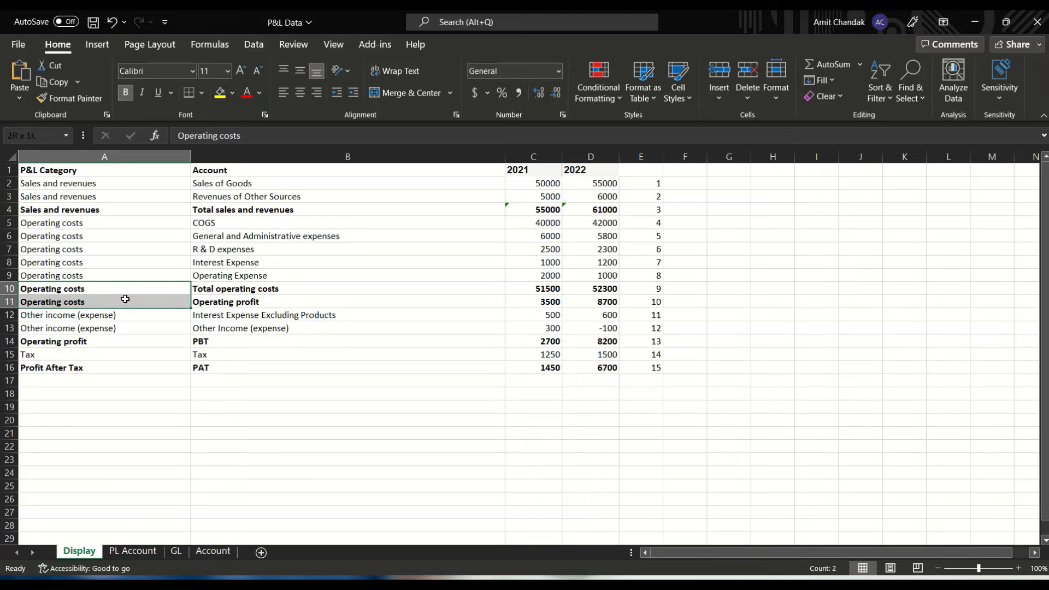
pyautogui.click(61, 345)
pyautogui.click(58, 376)
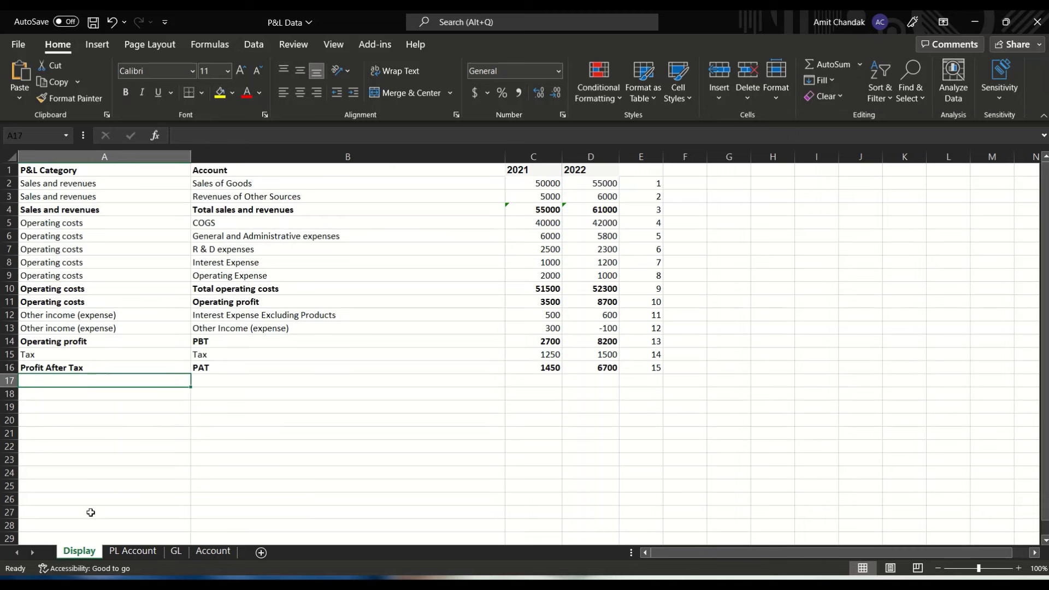
# On the PL Account sheet, examine the added total and blank rows, their Account_ID values and the Order_id column
pyautogui.click(127, 554)
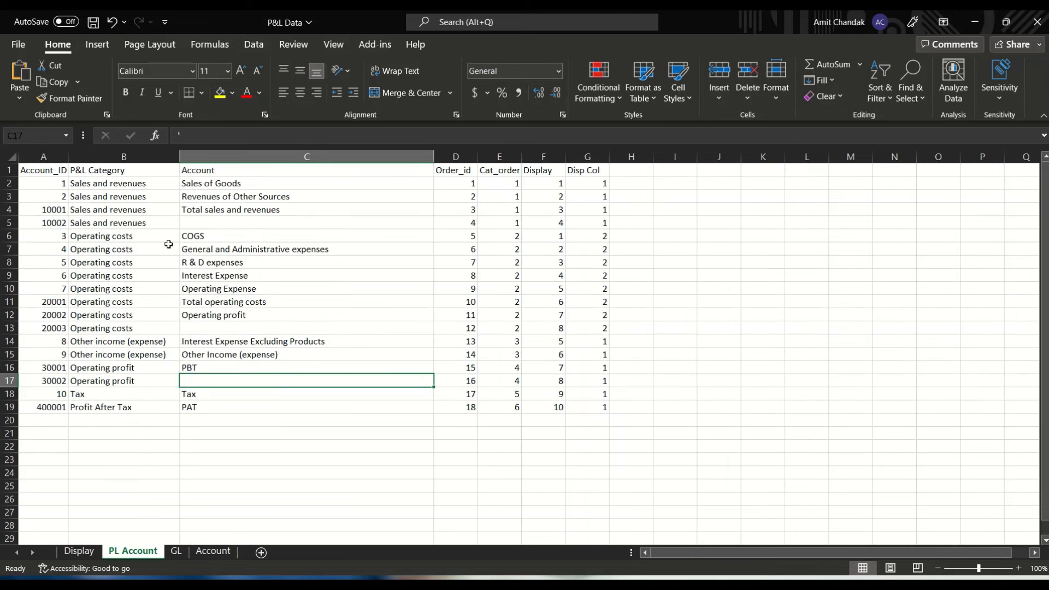
pyautogui.moveTo(48, 209); pyautogui.dragTo(597, 223)
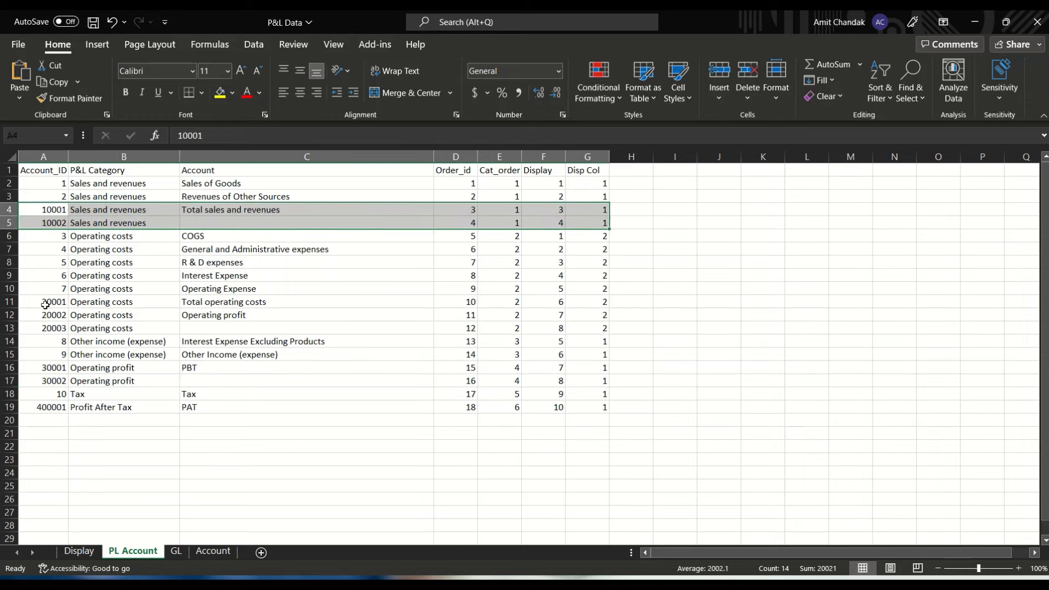
pyautogui.moveTo(36, 302); pyautogui.dragTo(581, 330)
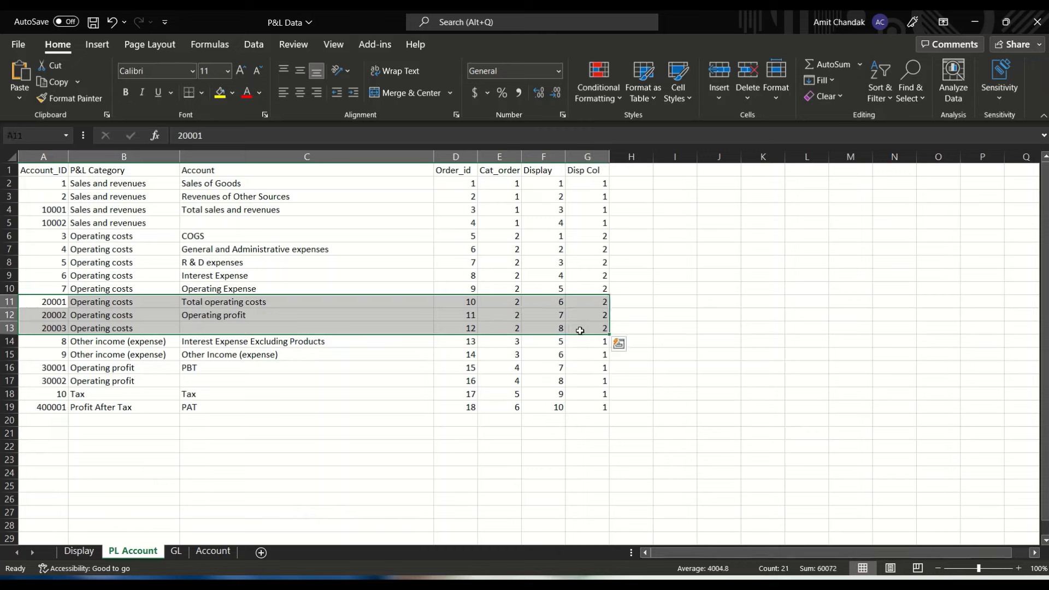
pyautogui.click(43, 211)
pyautogui.click(44, 225)
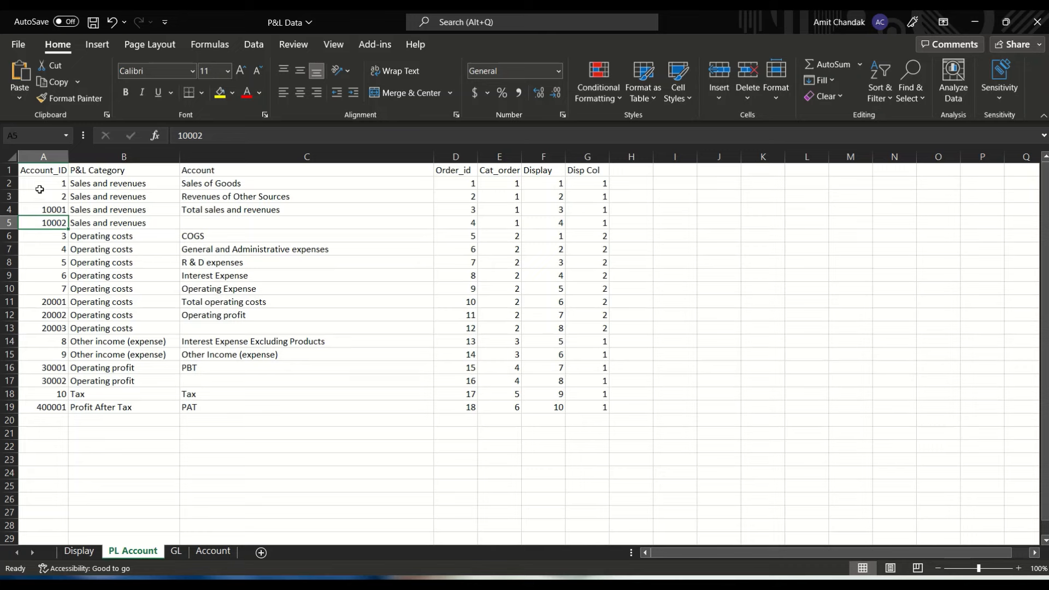
pyautogui.click(455, 158)
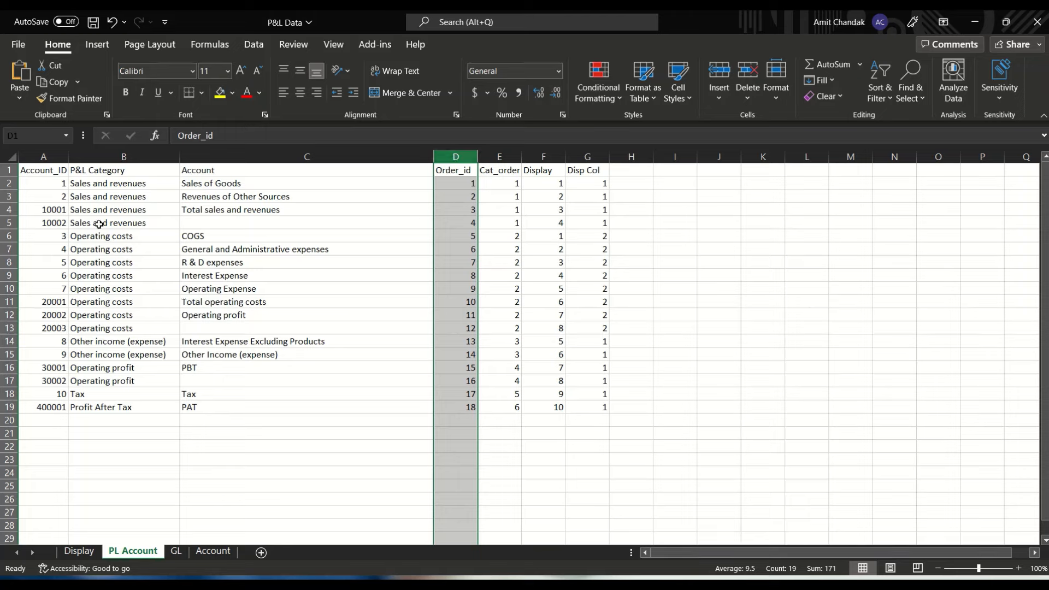
# Inspect the contents of the blank-looking Account cells C5, C13 and C17
pyautogui.click(213, 222)
pyautogui.write("'")
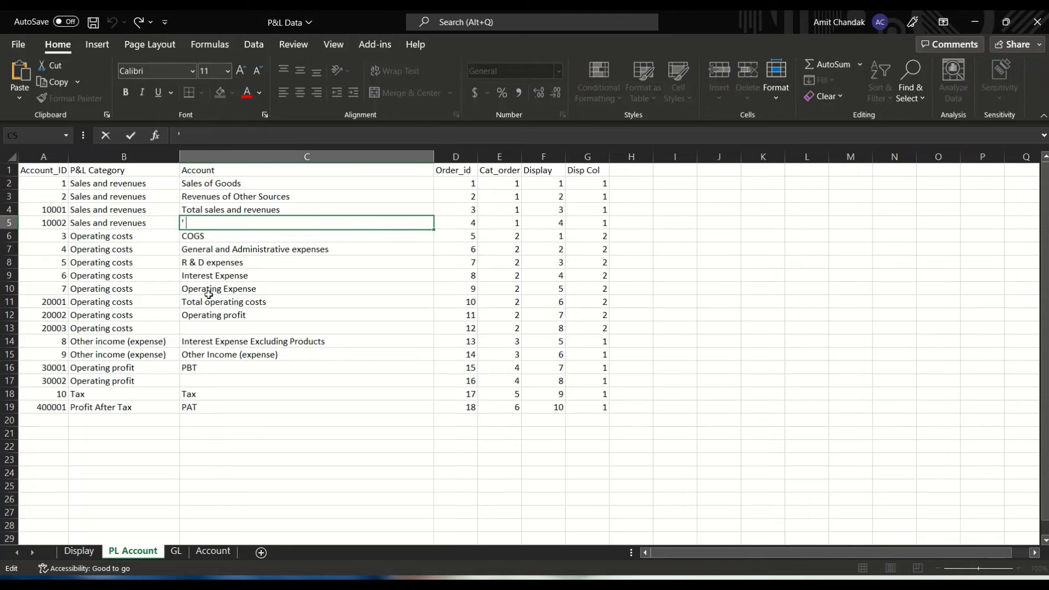
pyautogui.click(211, 327)
pyautogui.write("'")
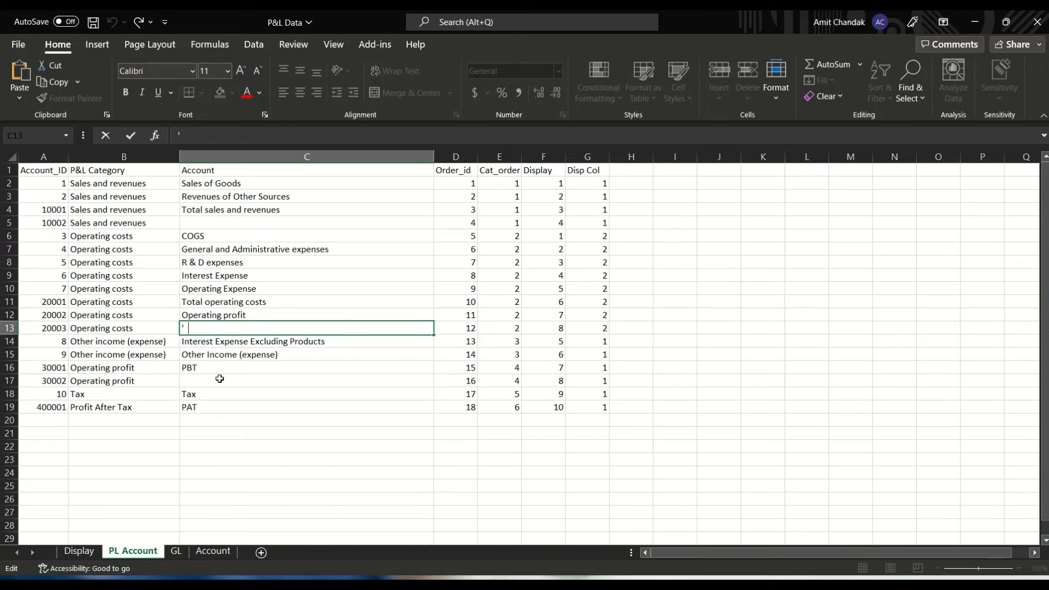
pyautogui.click(221, 380)
pyautogui.write("'")
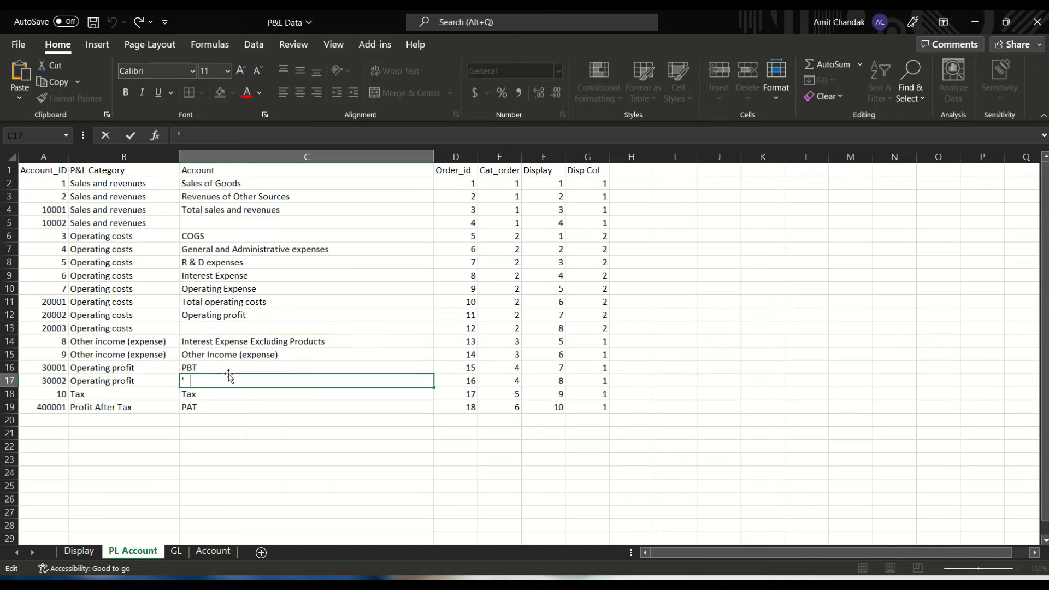
# Examine row 5 and the Account, P&L Category, Order_id, Cat_order and Display columns of the PL Account sheet
pyautogui.click(6, 223)
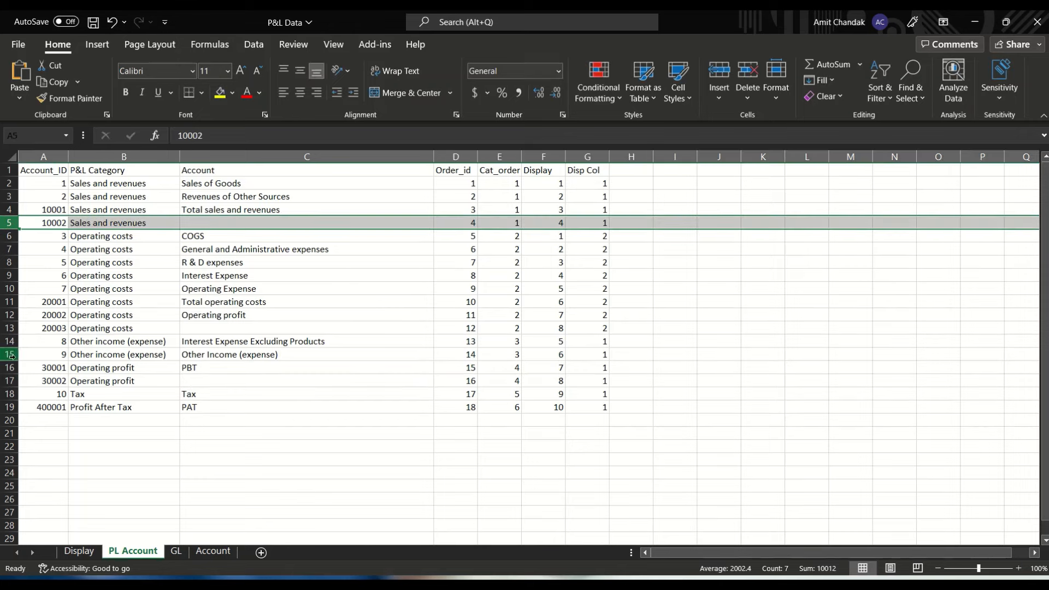
pyautogui.click(226, 160)
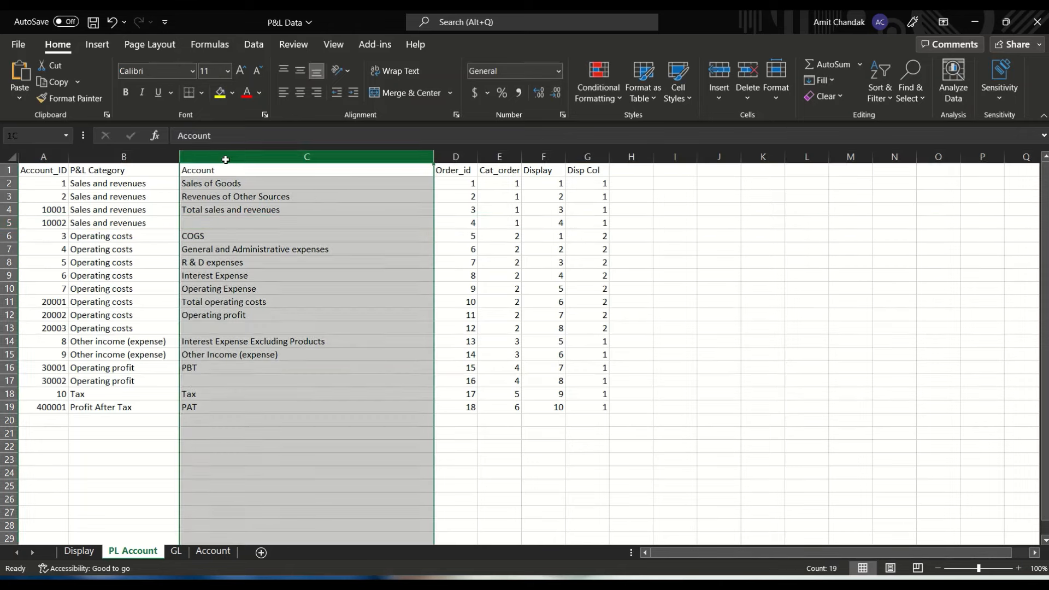
pyautogui.click(463, 155)
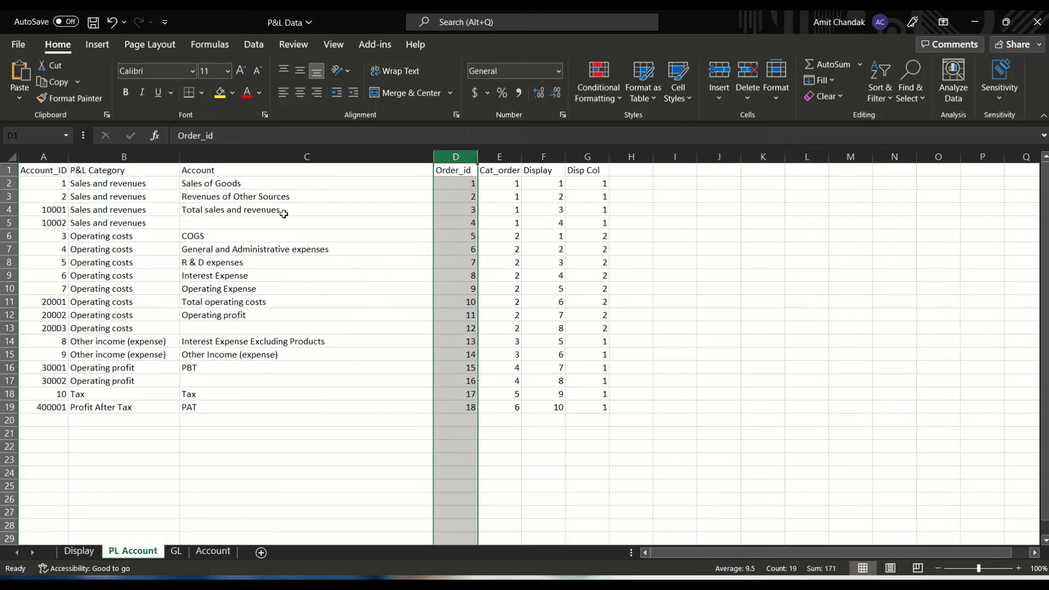
pyautogui.click(112, 171)
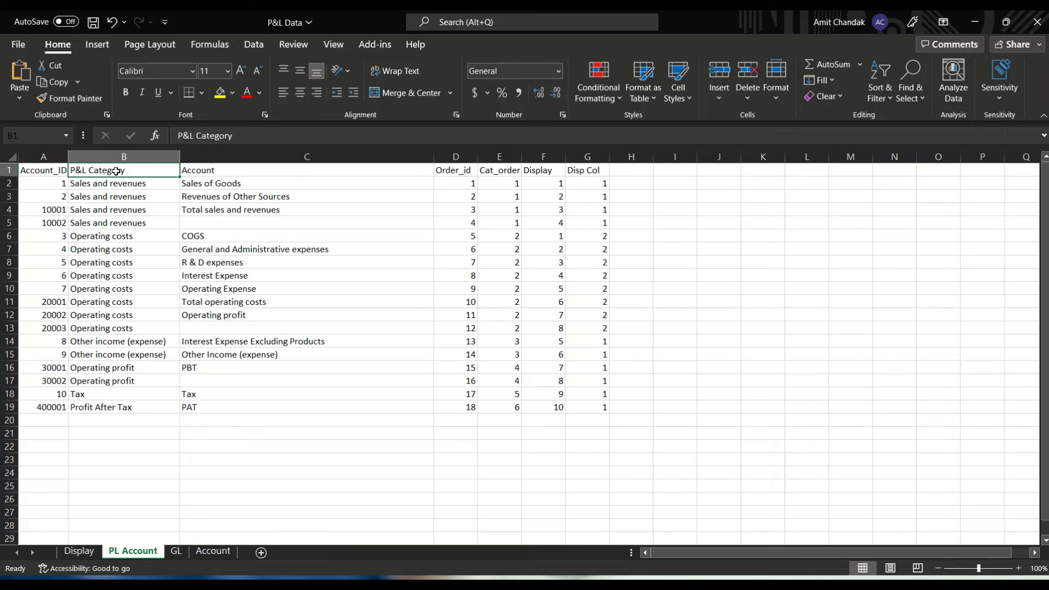
pyautogui.click(500, 173)
pyautogui.click(331, 169)
pyautogui.click(454, 157)
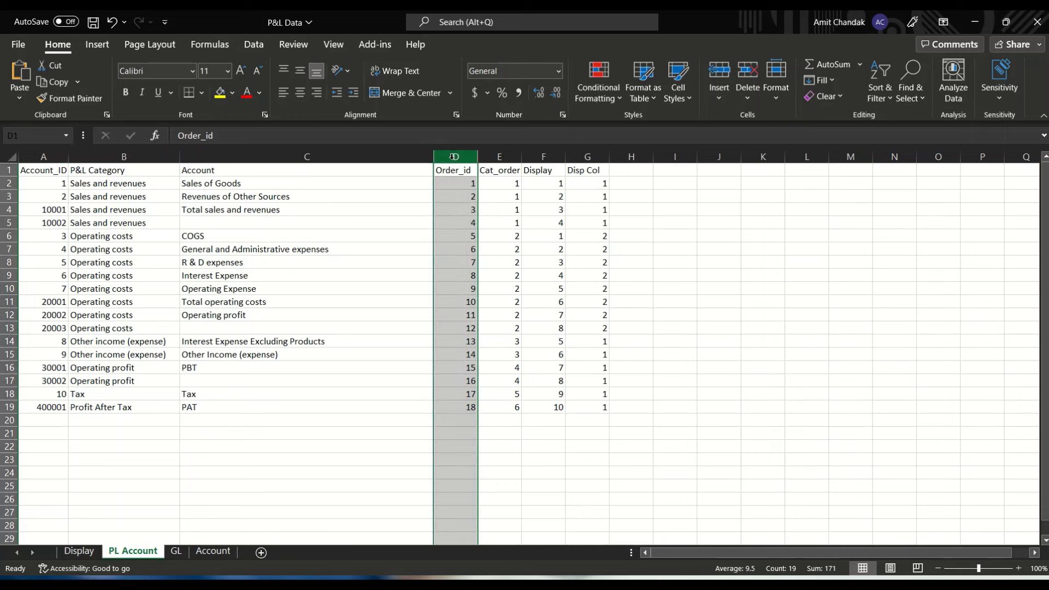
pyautogui.click(548, 158)
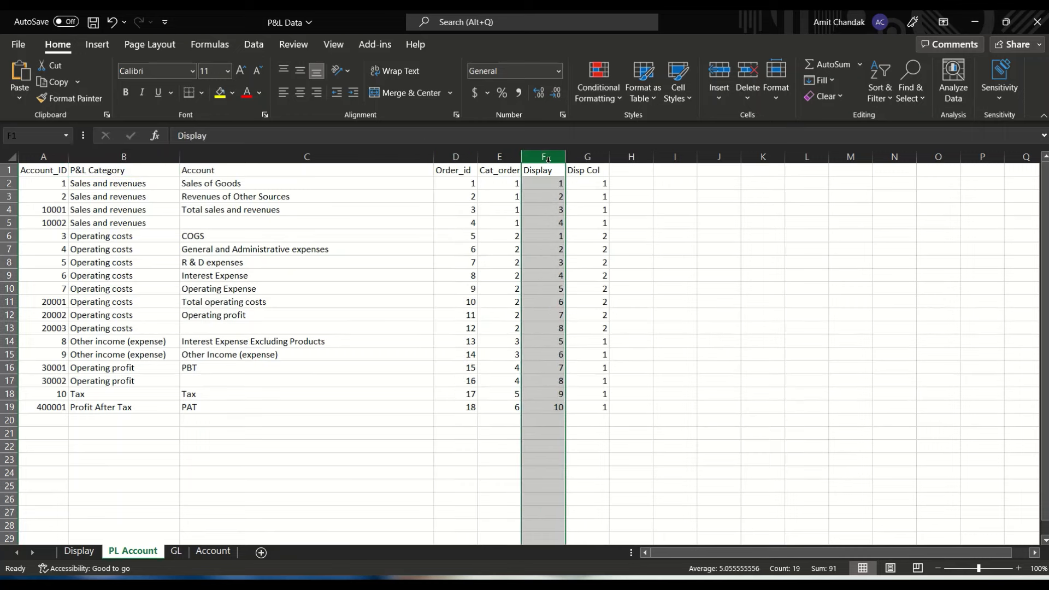
# Examine the Display column's numbering for rows 2–5, 14–19 and 6–13 on the PL Account sheet
pyautogui.moveTo(553, 184); pyautogui.dragTo(555, 224)
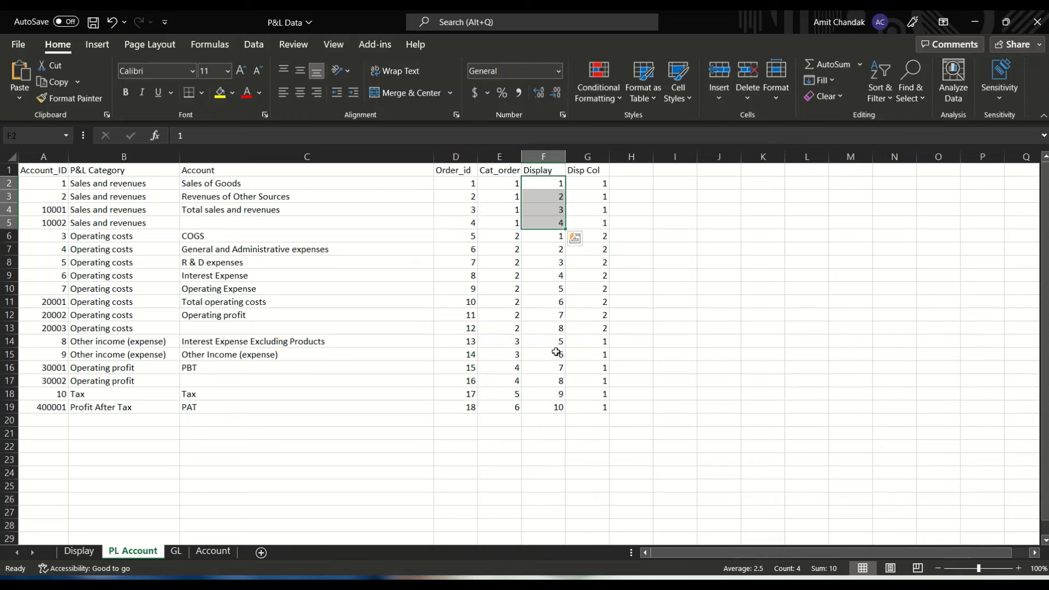
pyautogui.moveTo(554, 342); pyautogui.dragTo(554, 403)
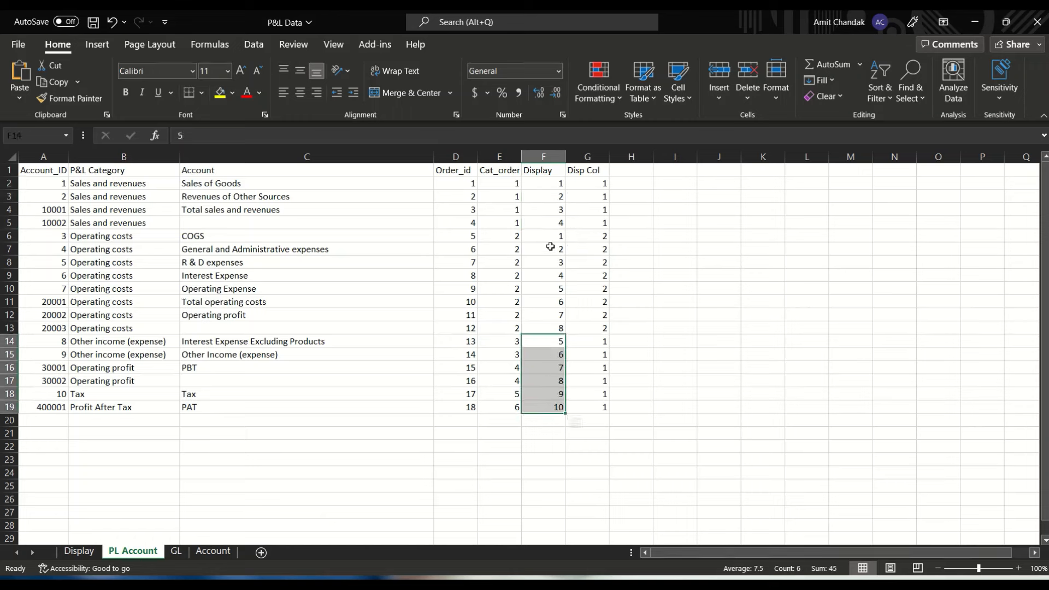
pyautogui.moveTo(545, 238); pyautogui.dragTo(544, 330)
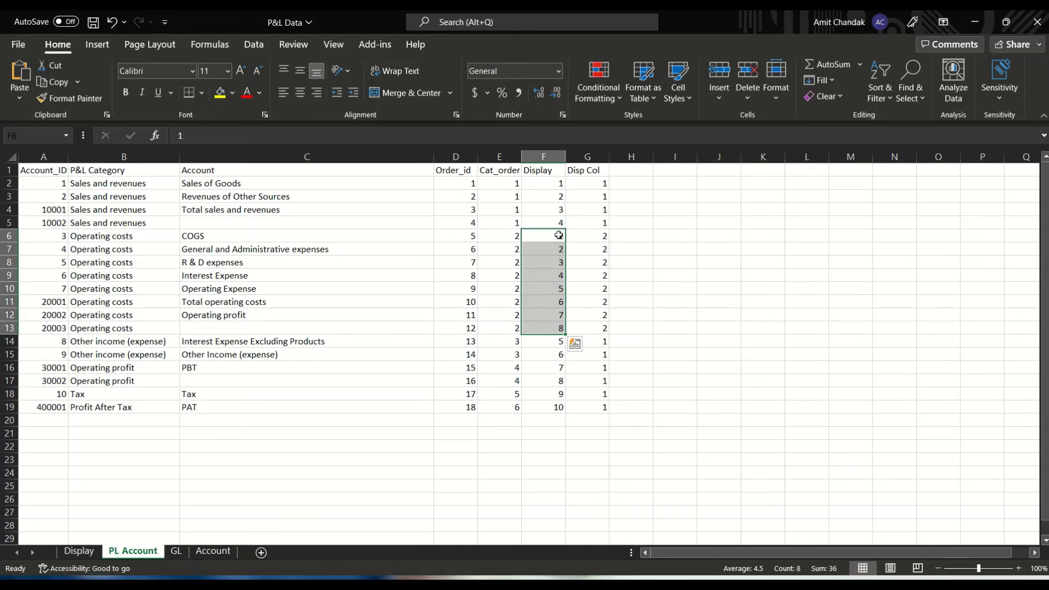
# Review the Disp Col values alongside the Display column, including the first Display entries in F6 and F2
pyautogui.moveTo(587, 183); pyautogui.dragTo(600, 407)
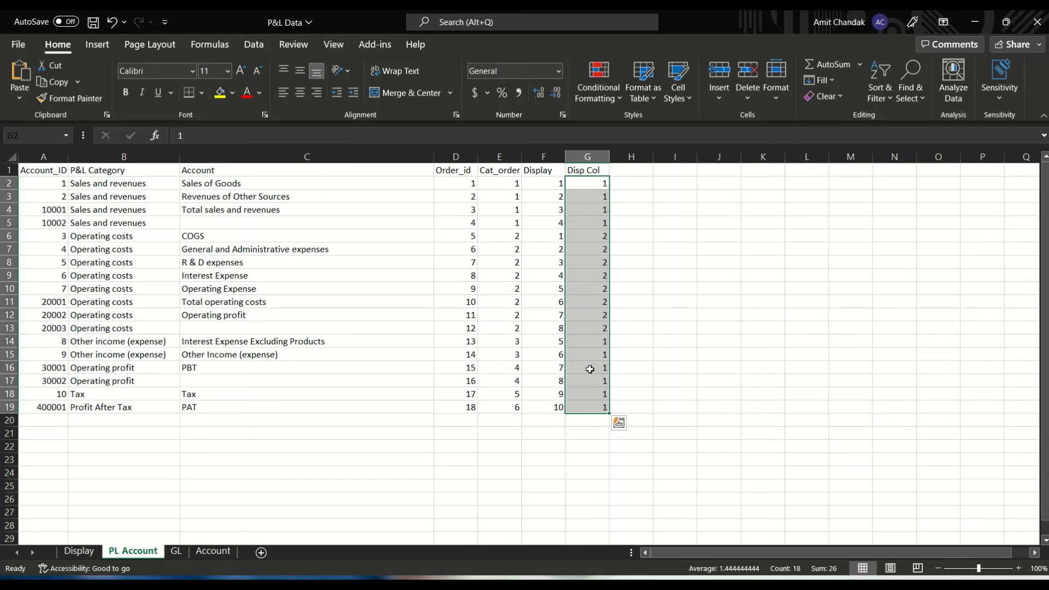
pyautogui.click(595, 157)
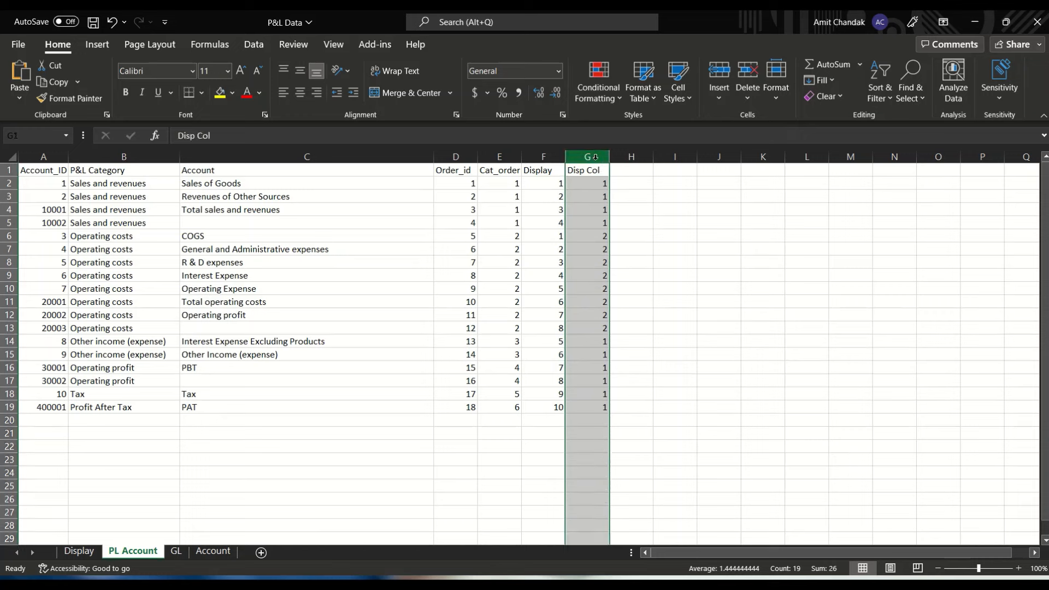
pyautogui.click(544, 158)
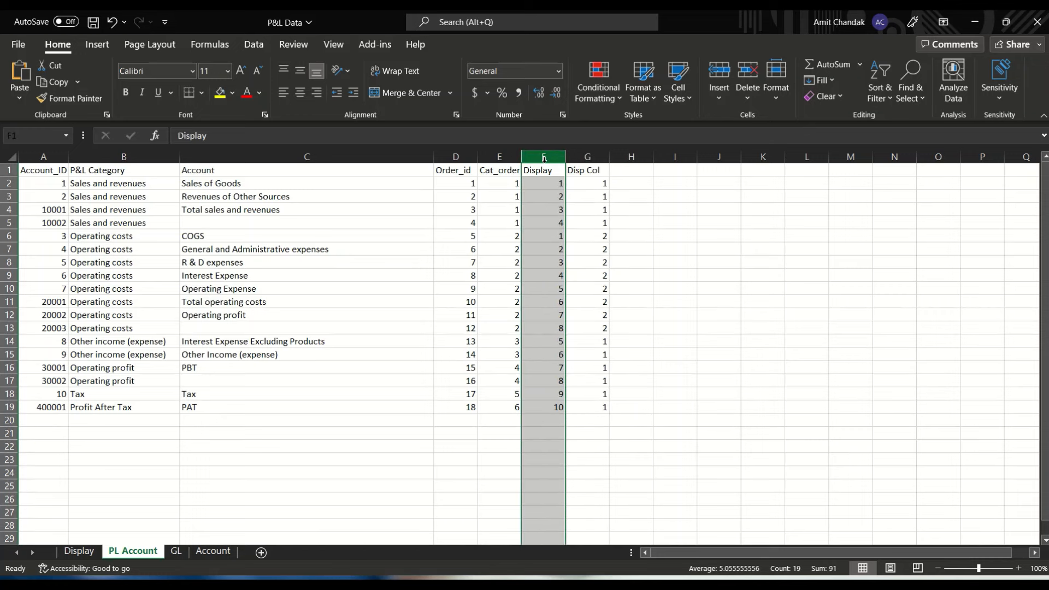
pyautogui.click(549, 241)
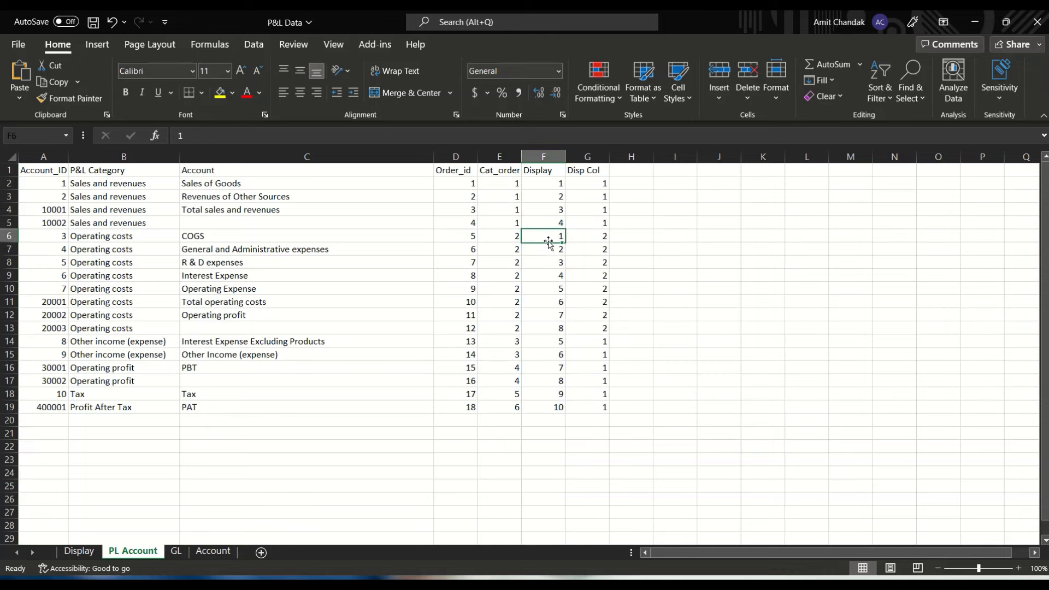
pyautogui.click(550, 188)
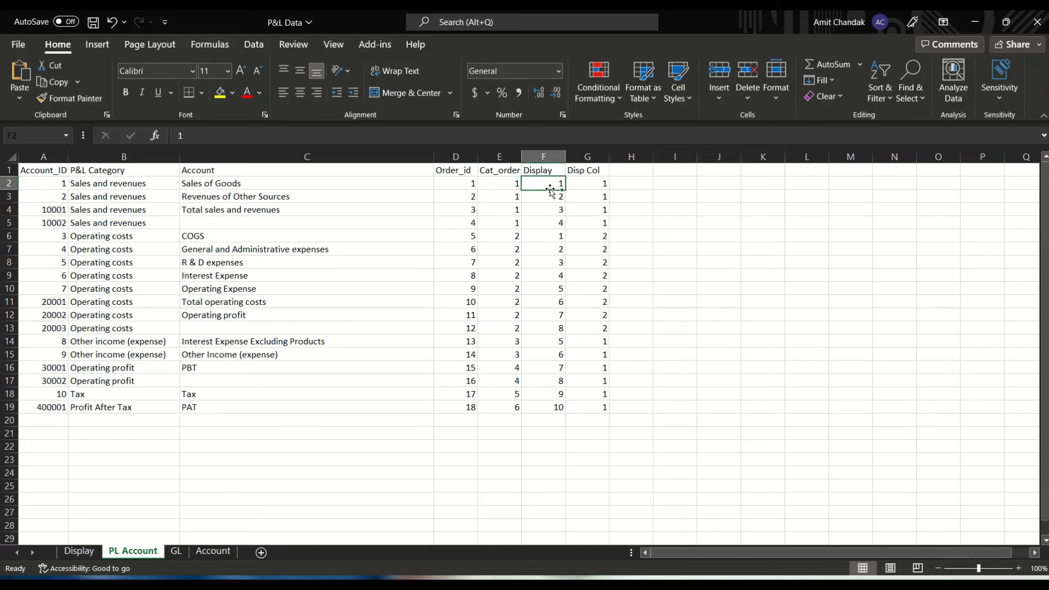
# Set the Display value of the Operating profit row in F12 to 8 and save the workbook
pyautogui.click(545, 317)
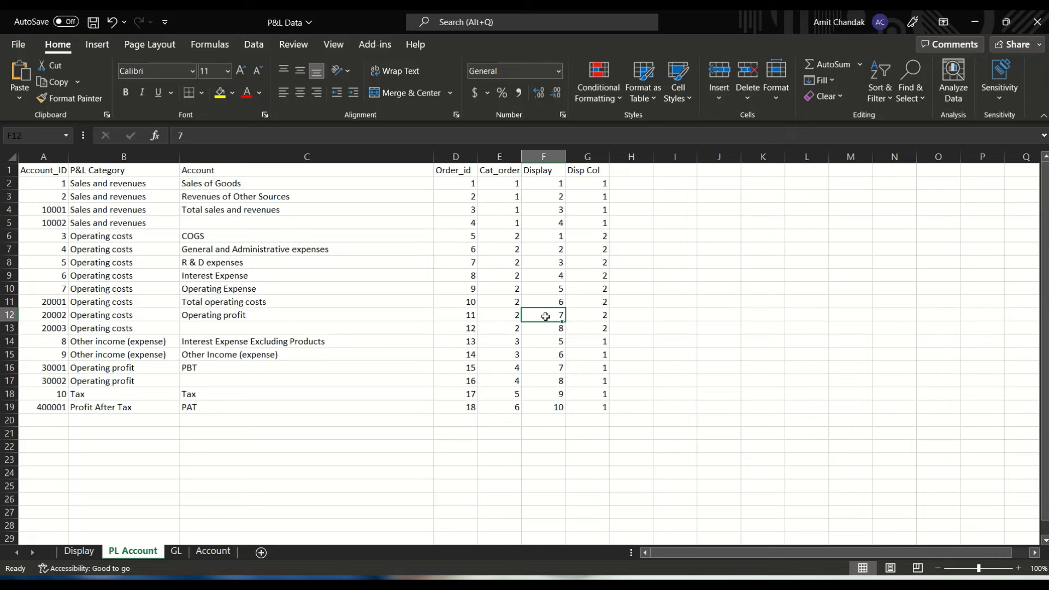
pyautogui.write('8')
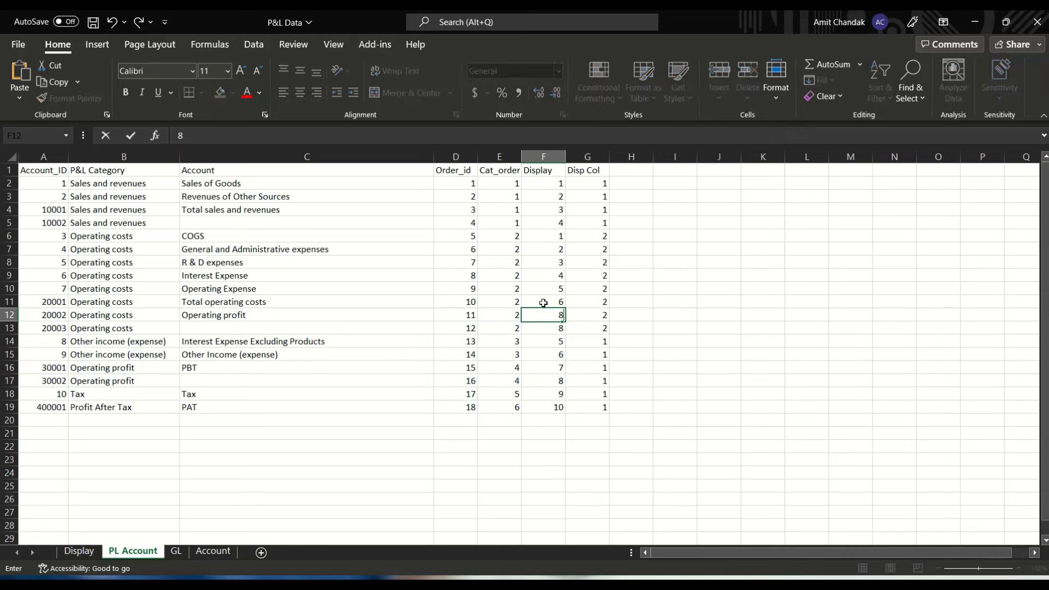
pyautogui.click(542, 302)
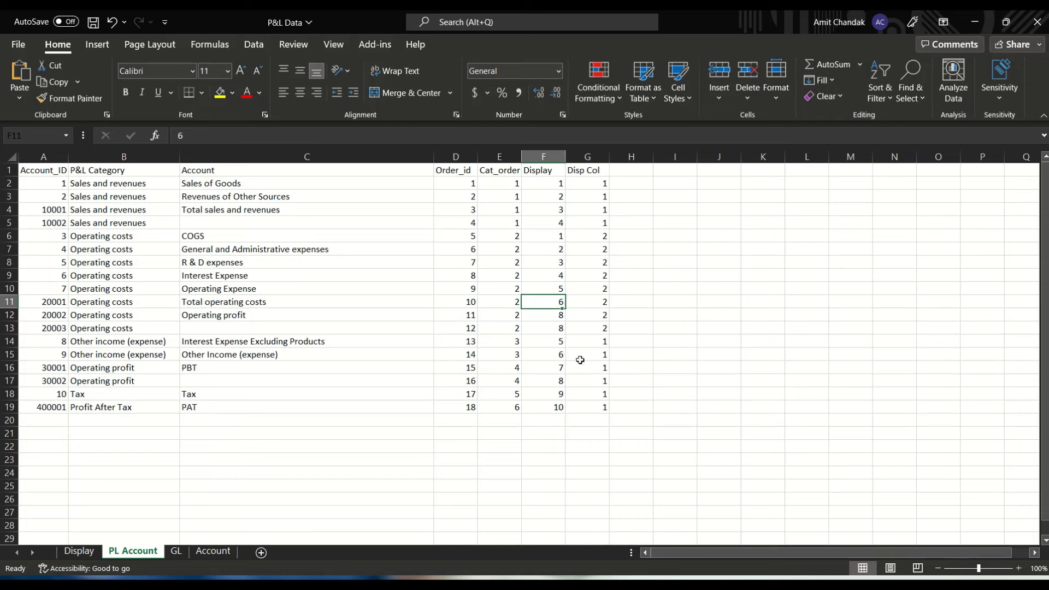
pyautogui.hotkey('ctrl', 's')
# Look over the Display values F2:F19, then view the table relationships in the untitled Power BI Desktop report's model
pyautogui.moveTo(561, 189); pyautogui.dragTo(560, 407)
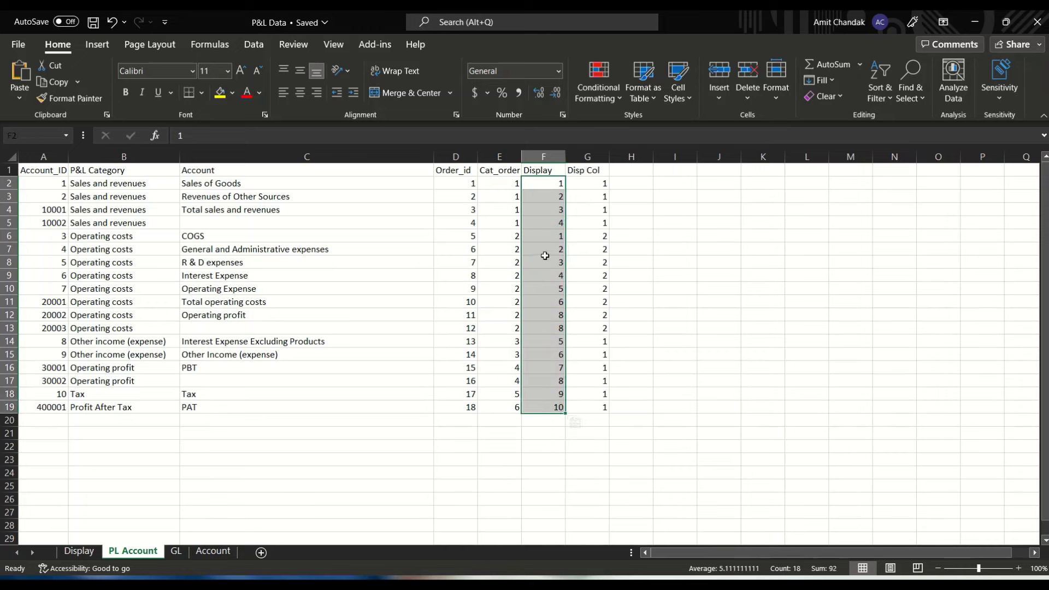
pyautogui.hotkey('alt', 'Tab')
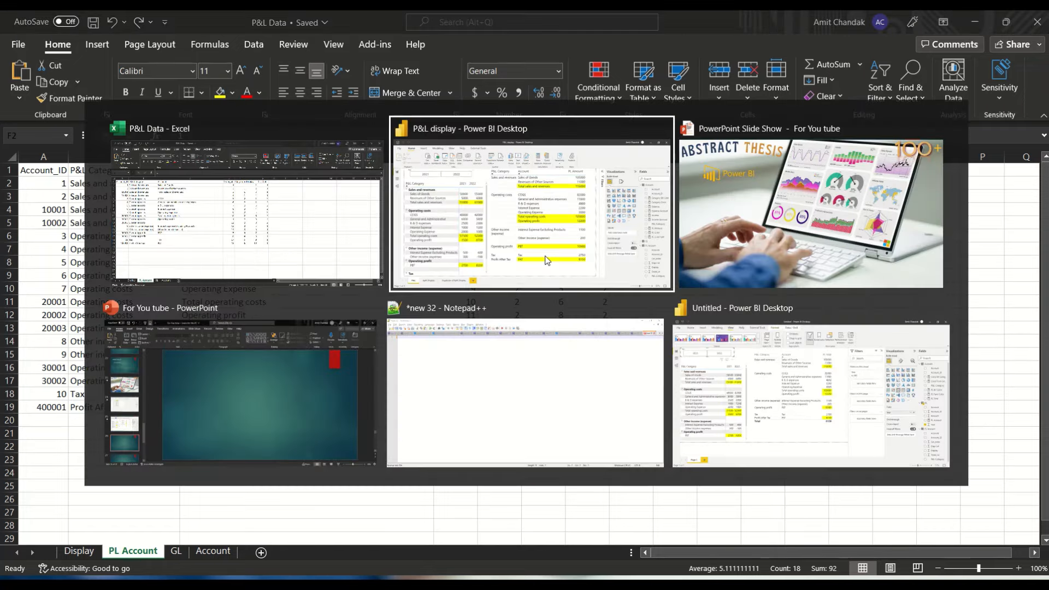
pyautogui.hotkey('alt', 'Tab')
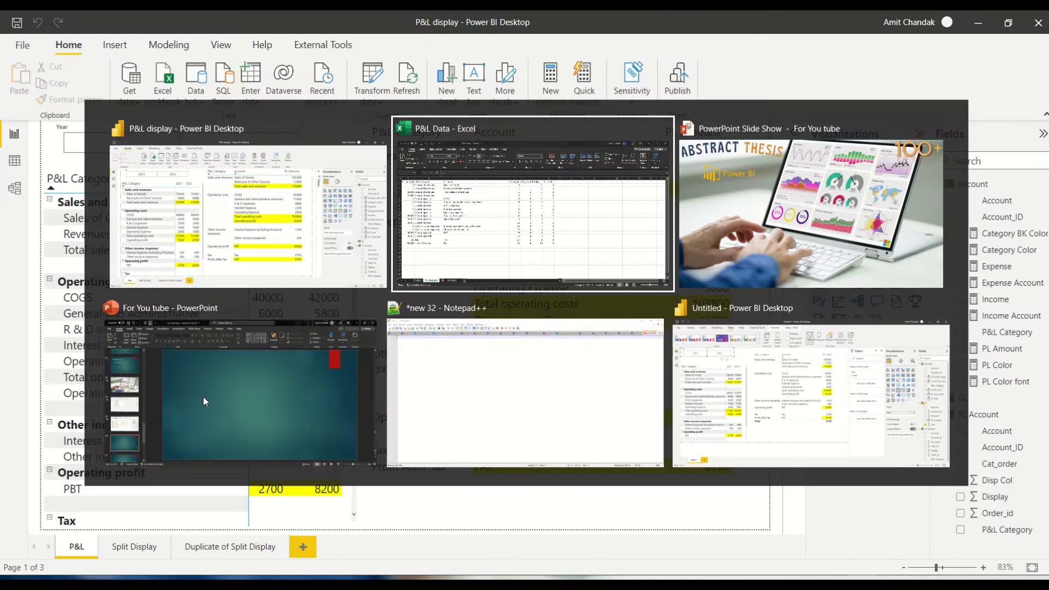
pyautogui.hotkey('alt', 'Tab')
pyautogui.hotkey('alt', 'Tab')
pyautogui.hotkey('alt', 'Tab')
pyautogui.hotkey('alt', 'Tab')
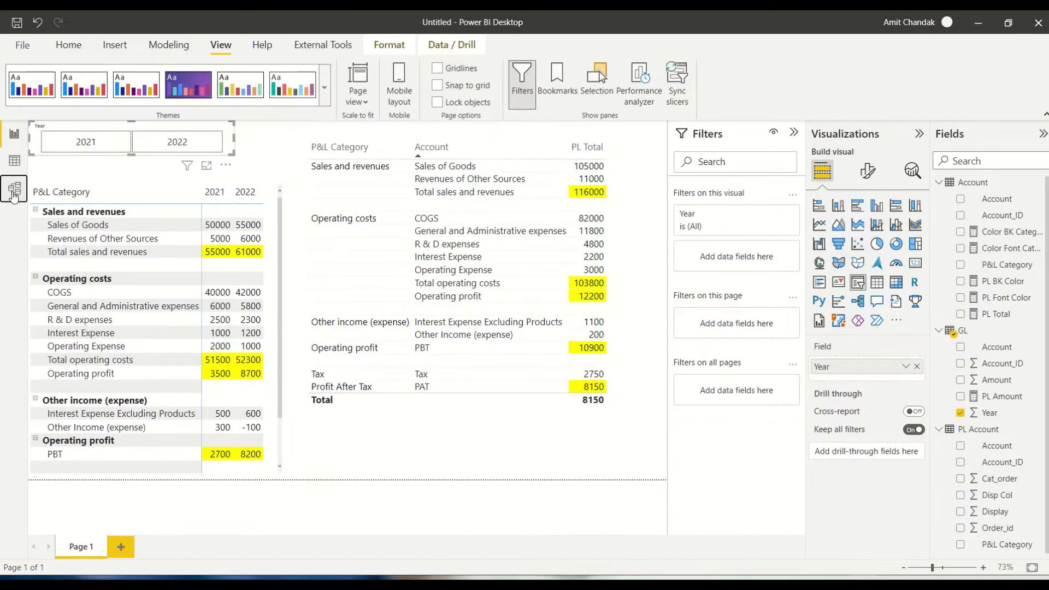
pyautogui.click(14, 193)
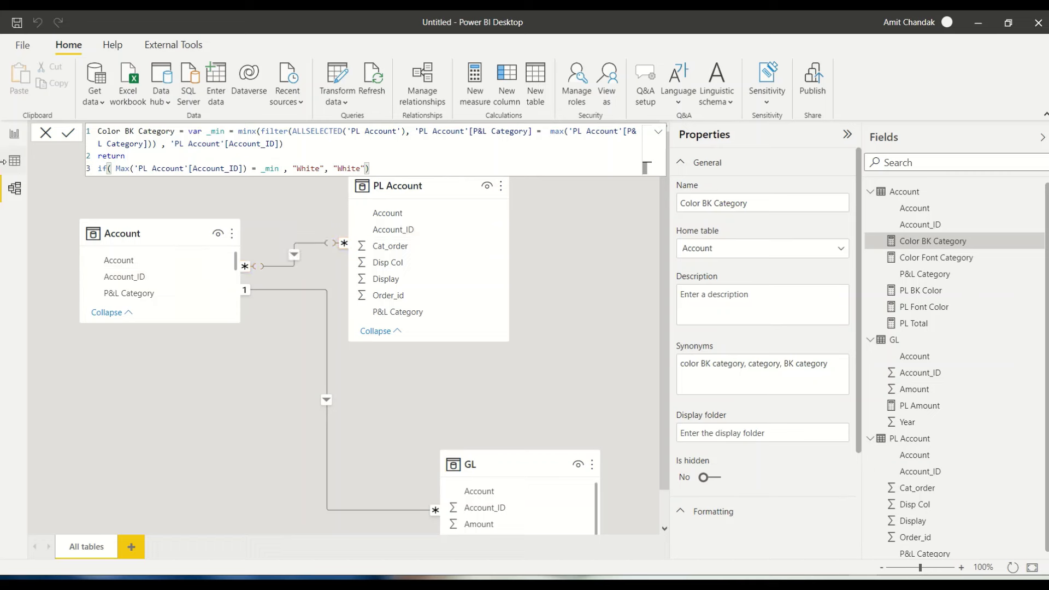
# View the PL Account table's data and check which column its Account column is sorted by
pyautogui.click(12, 163)
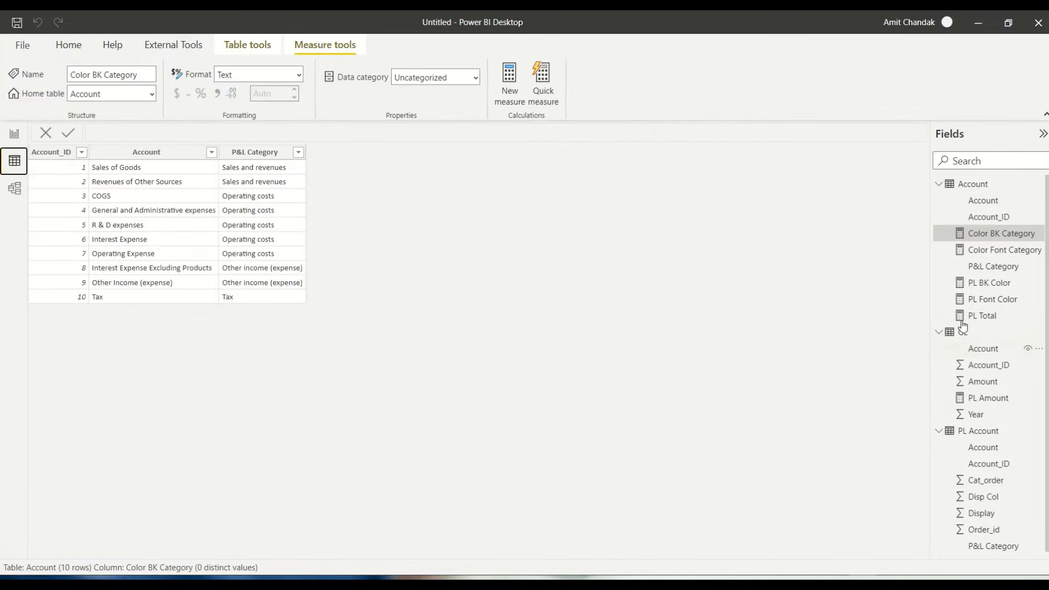
pyautogui.click(976, 434)
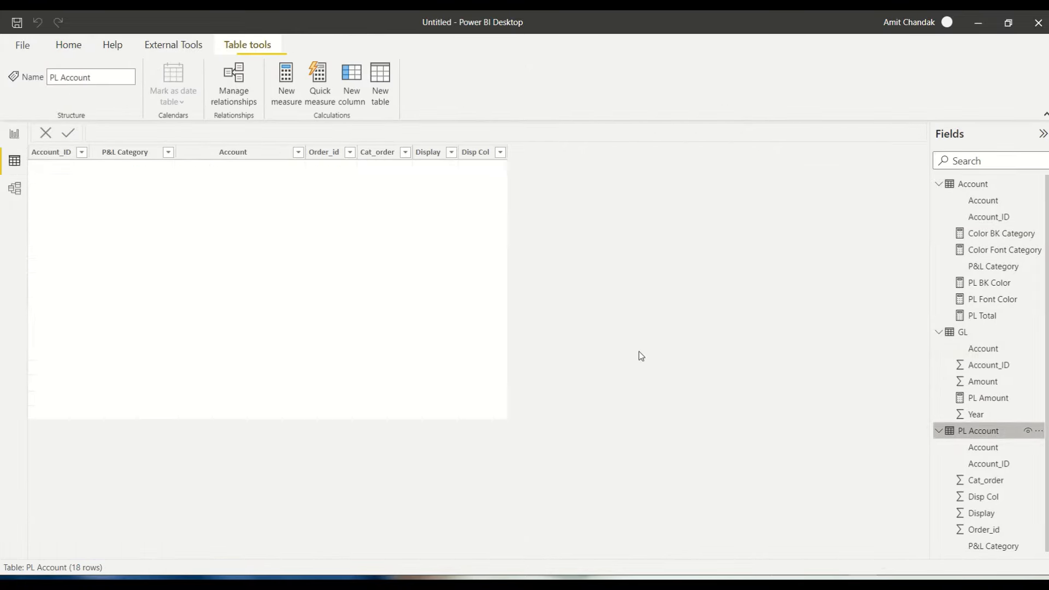
pyautogui.click(215, 153)
pyautogui.click(517, 104)
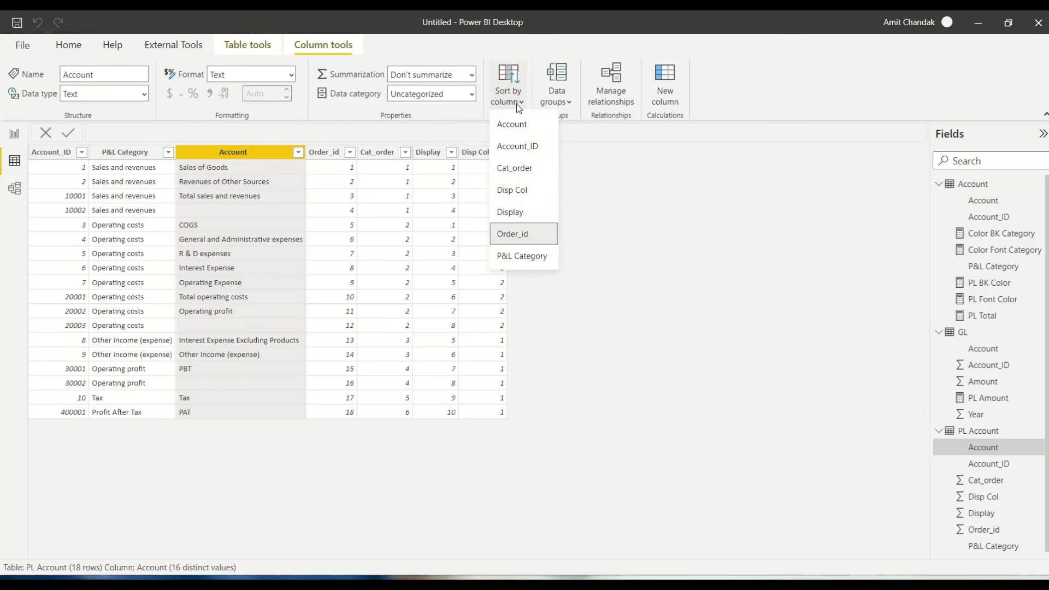
pyautogui.click(658, 226)
# Check which column the P&L Category column of the PL Account table is sorted by
pyautogui.click(126, 152)
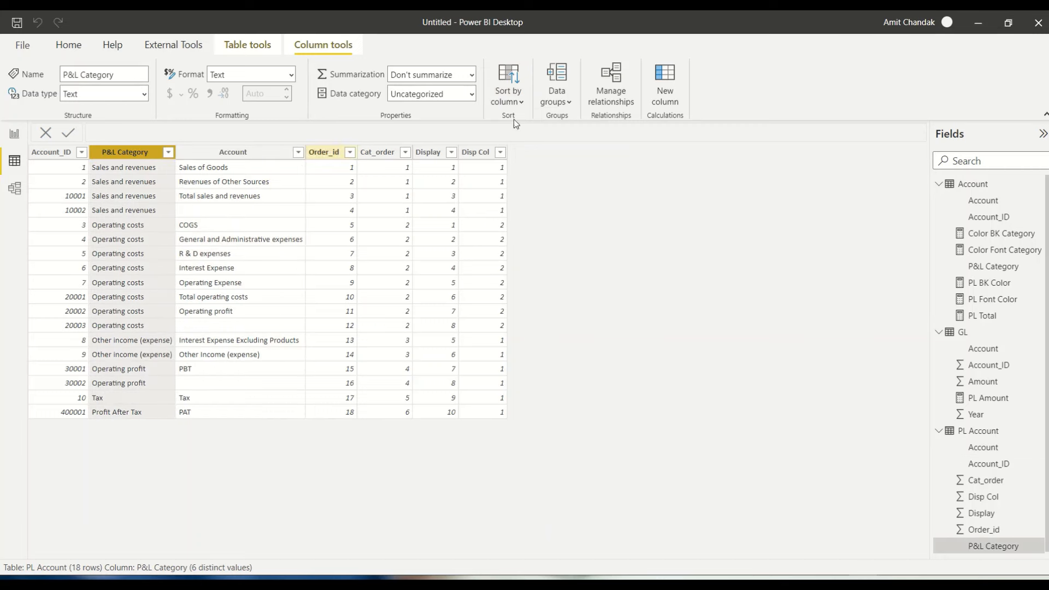
pyautogui.click(503, 105)
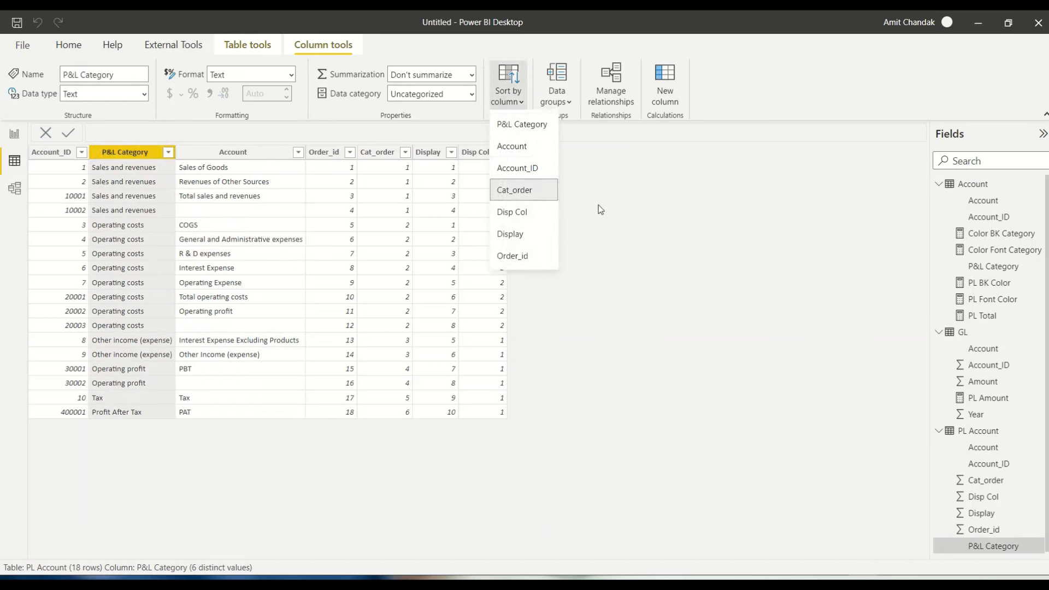
pyautogui.click(629, 222)
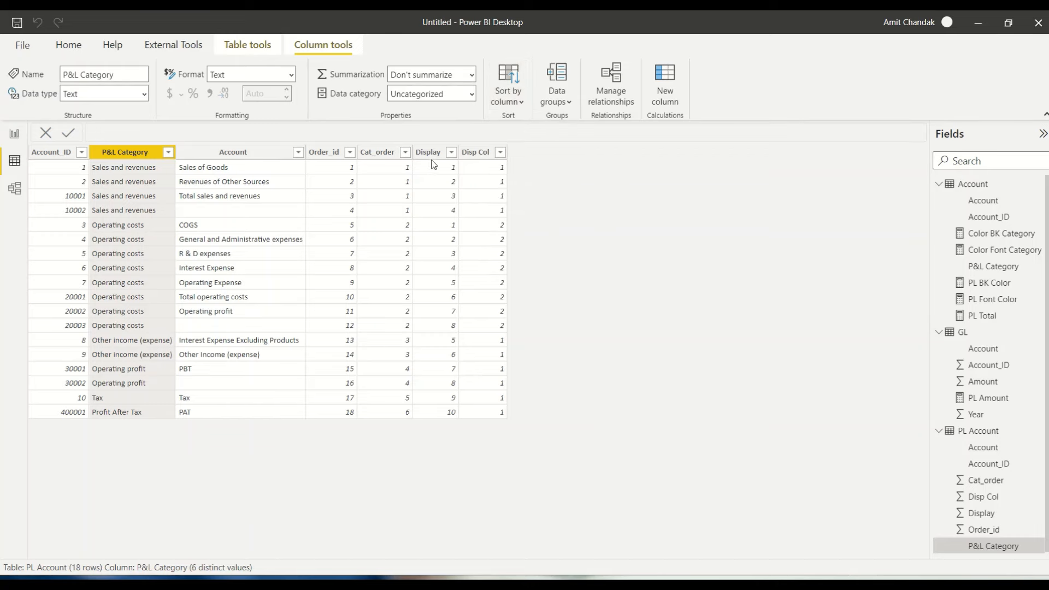
# Return to the report page and review the formulas of the PL Total and PL Amount measures
pyautogui.click(18, 135)
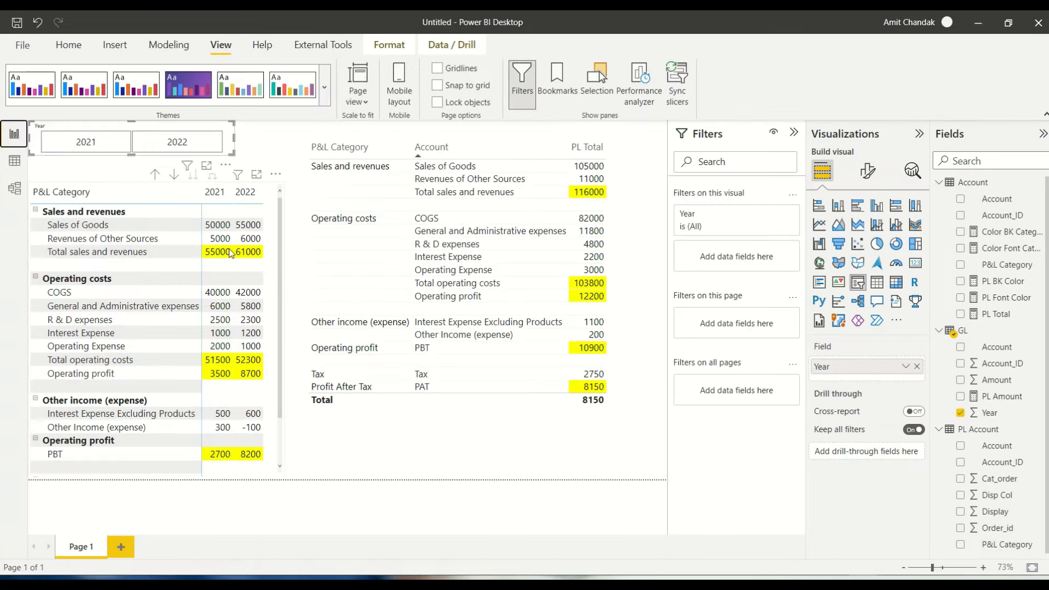
pyautogui.click(1003, 317)
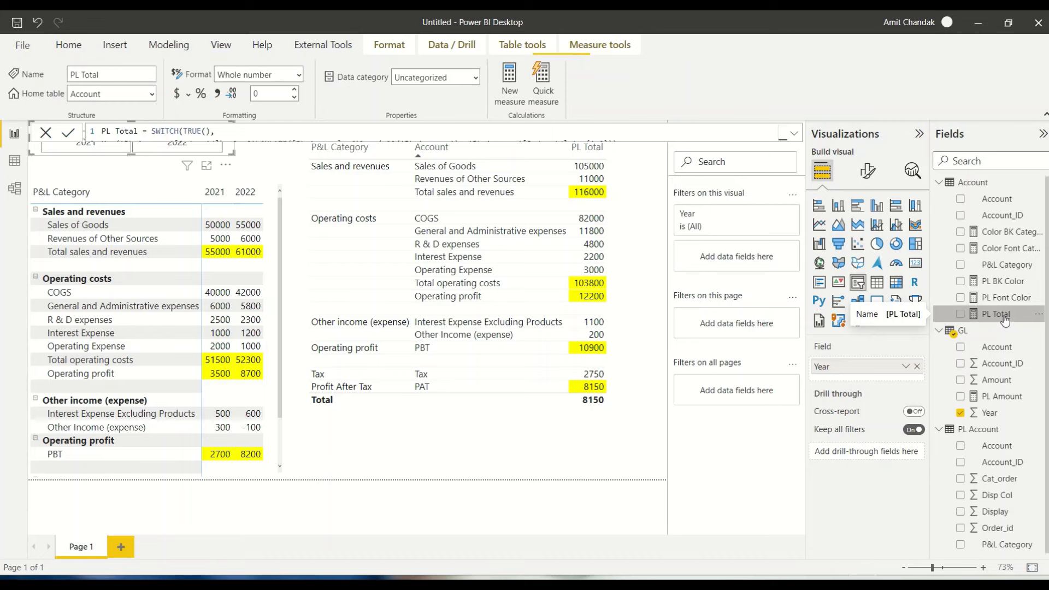
pyautogui.click(795, 134)
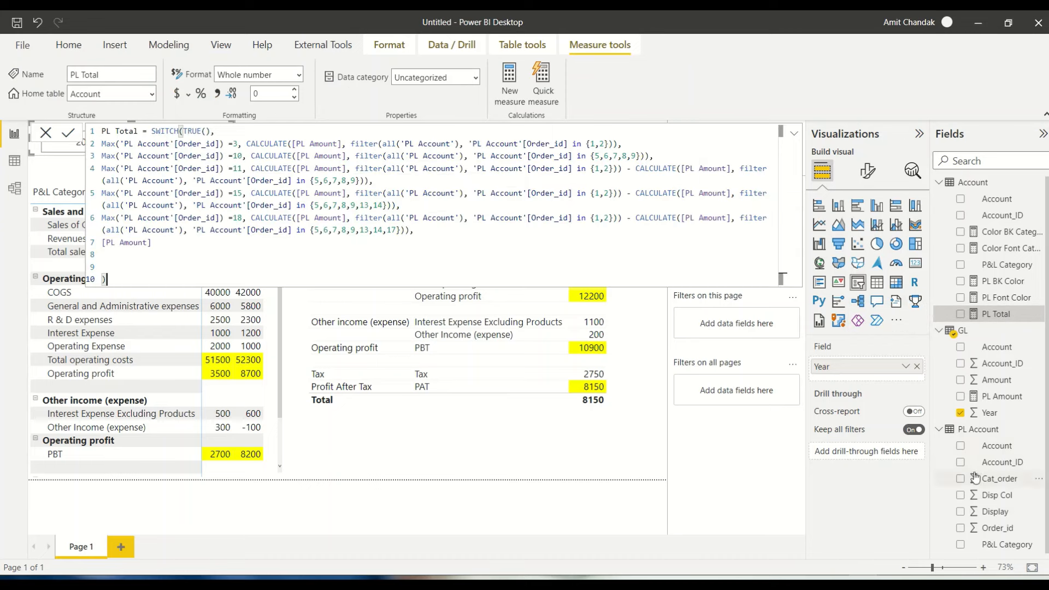
pyautogui.click(991, 398)
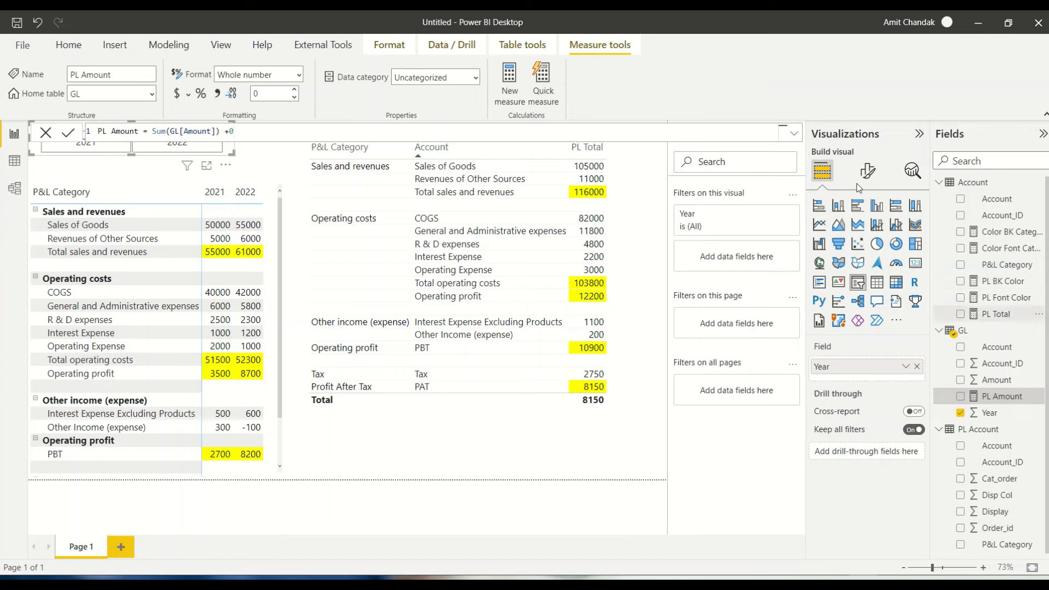
# Examine the SWITCH branches of the PL Total measure for Order_id 3, 10, 11, 15 and 18
pyautogui.click(999, 317)
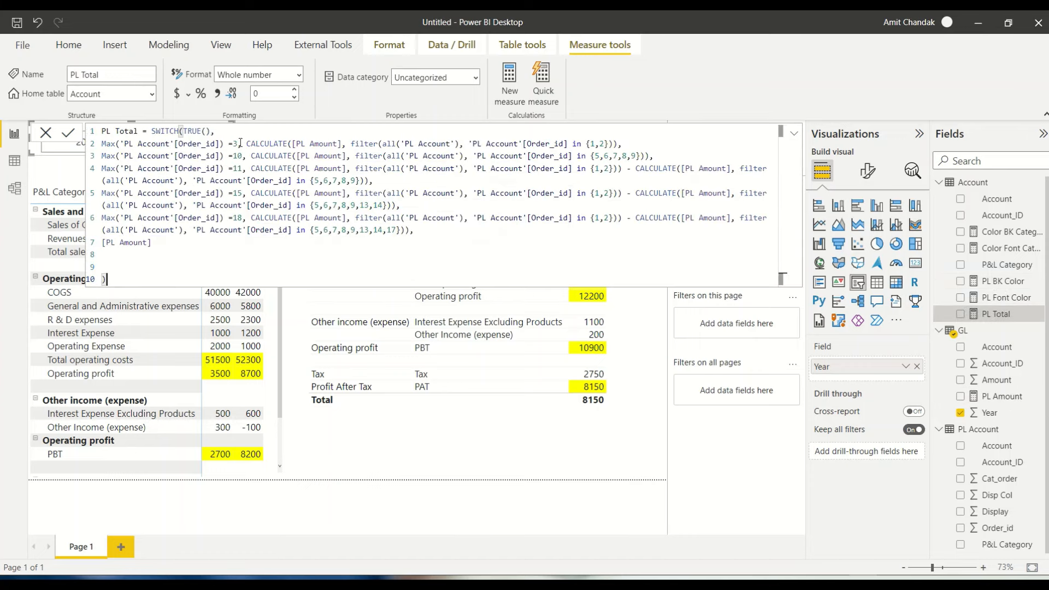
pyautogui.moveTo(239, 144); pyautogui.dragTo(101, 146)
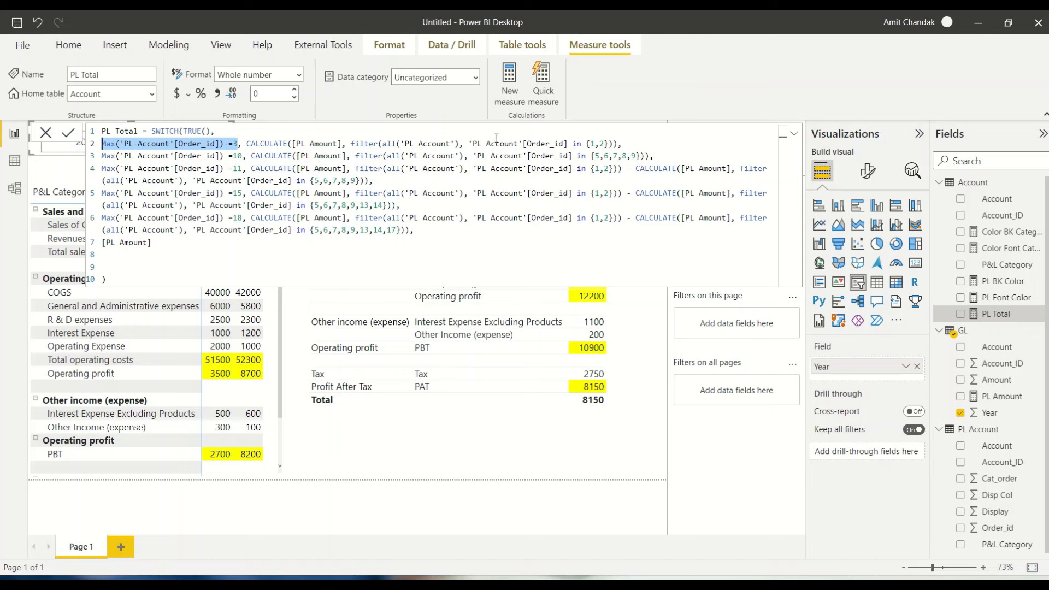
pyautogui.moveTo(625, 144); pyautogui.dragTo(252, 139)
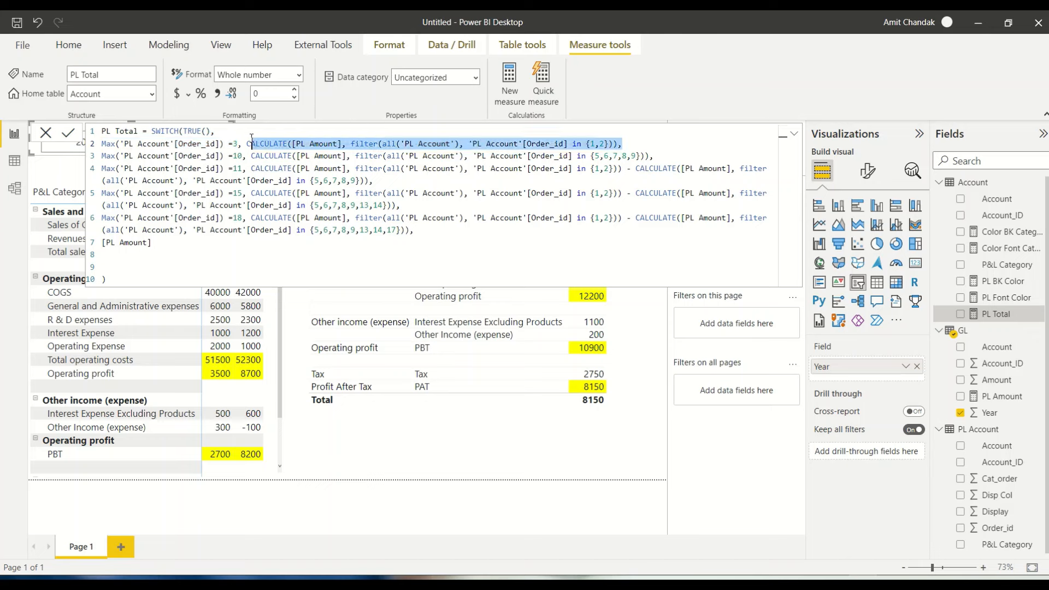
pyautogui.doubleClick(237, 156)
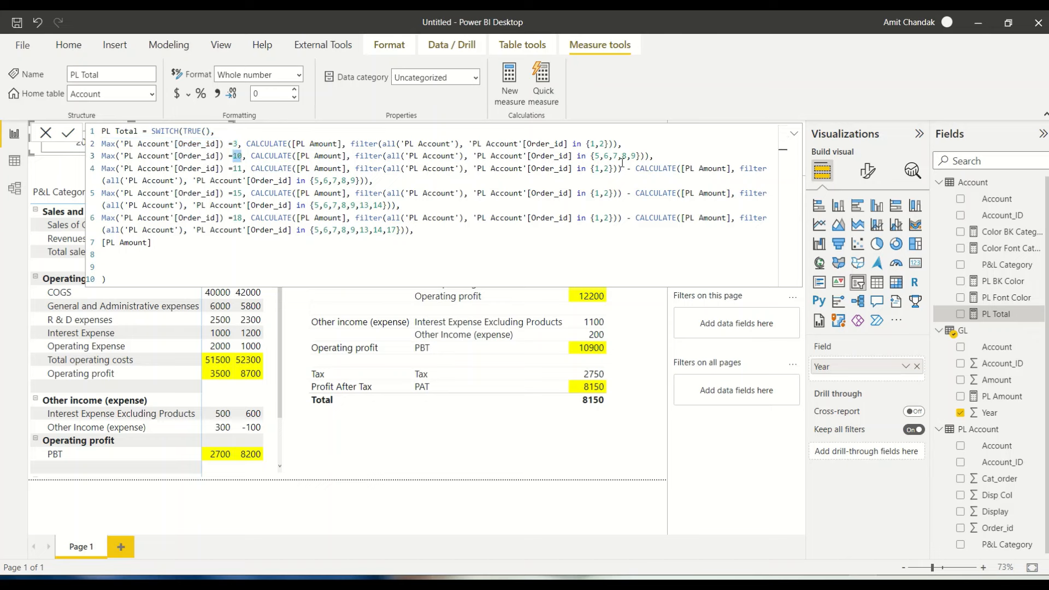
pyautogui.moveTo(251, 170); pyautogui.dragTo(370, 180)
pyautogui.moveTo(249, 193); pyautogui.dragTo(252, 218)
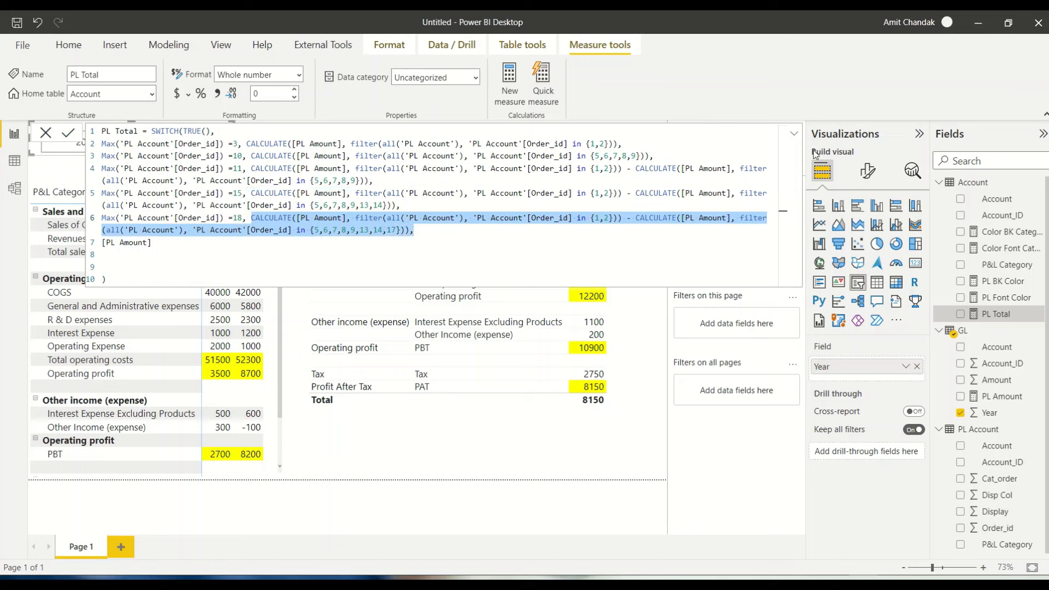
pyautogui.click(794, 135)
pyautogui.click(796, 135)
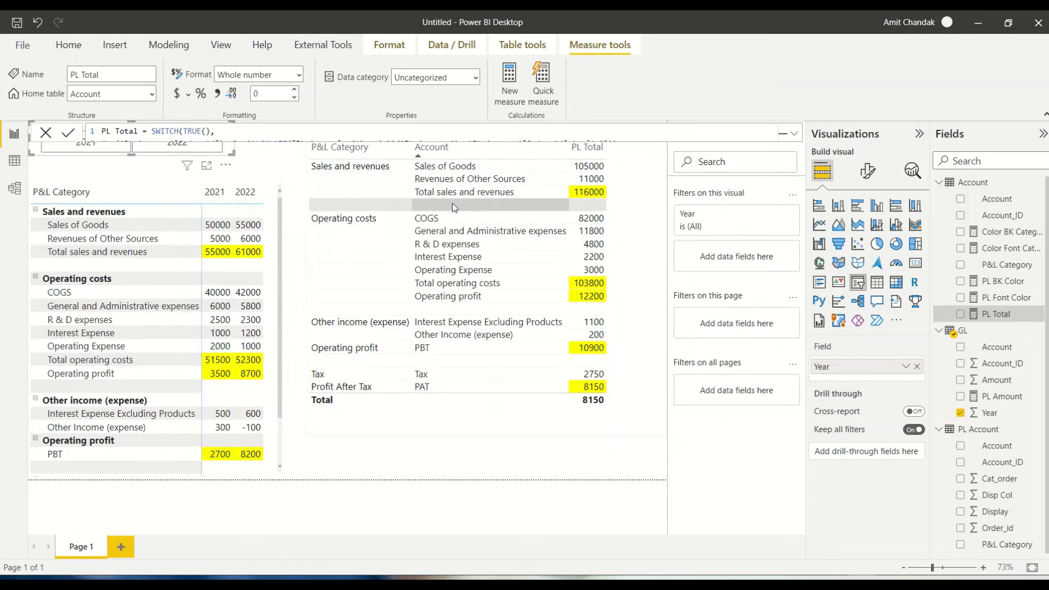
pyautogui.click(282, 452)
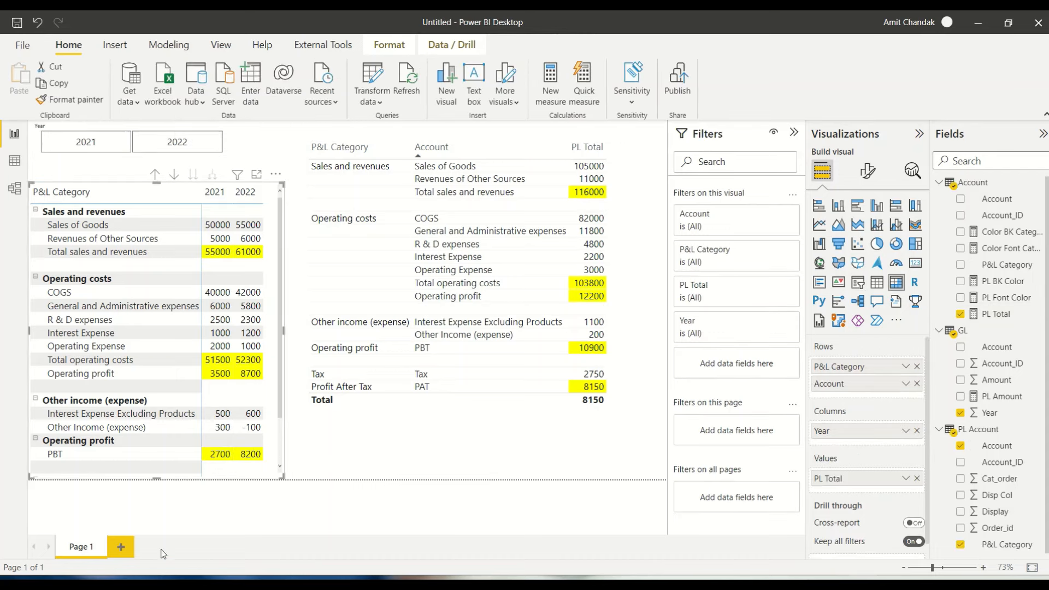
pyautogui.click(123, 547)
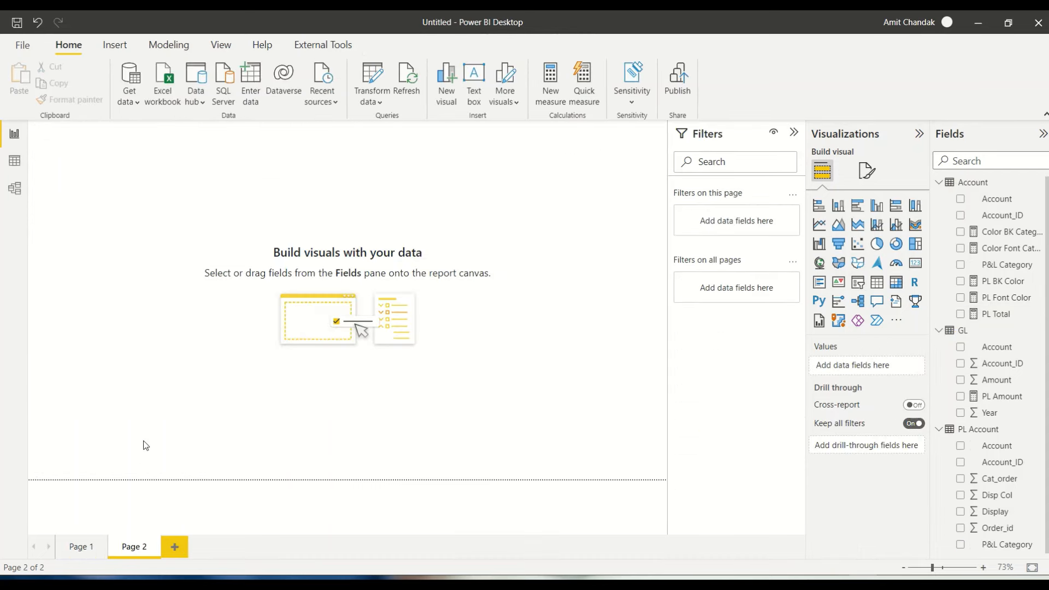
pyautogui.click(92, 551)
pyautogui.click(153, 549)
pyautogui.click(156, 541)
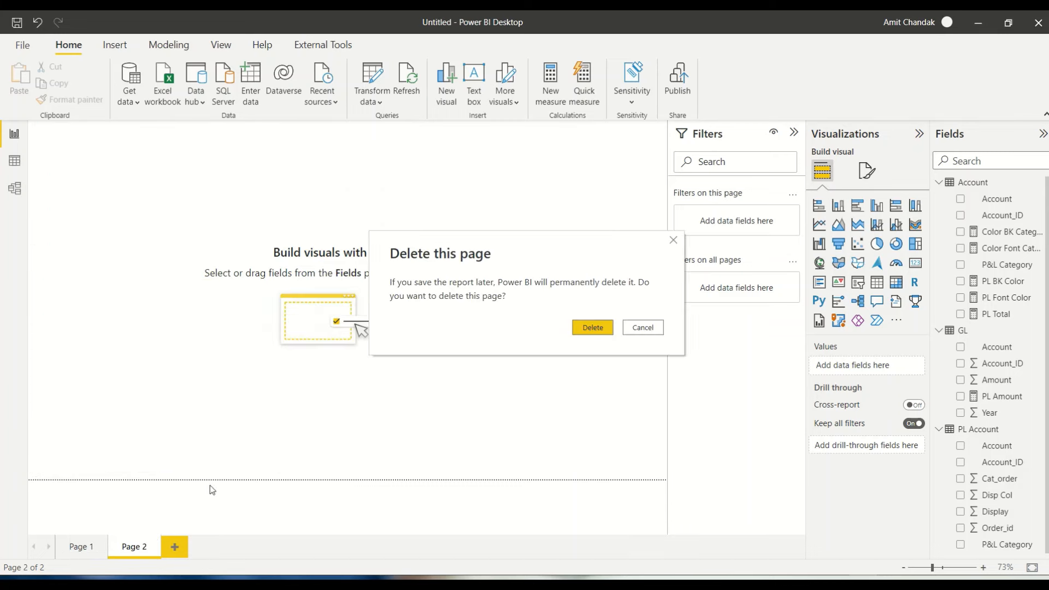
pyautogui.click(590, 328)
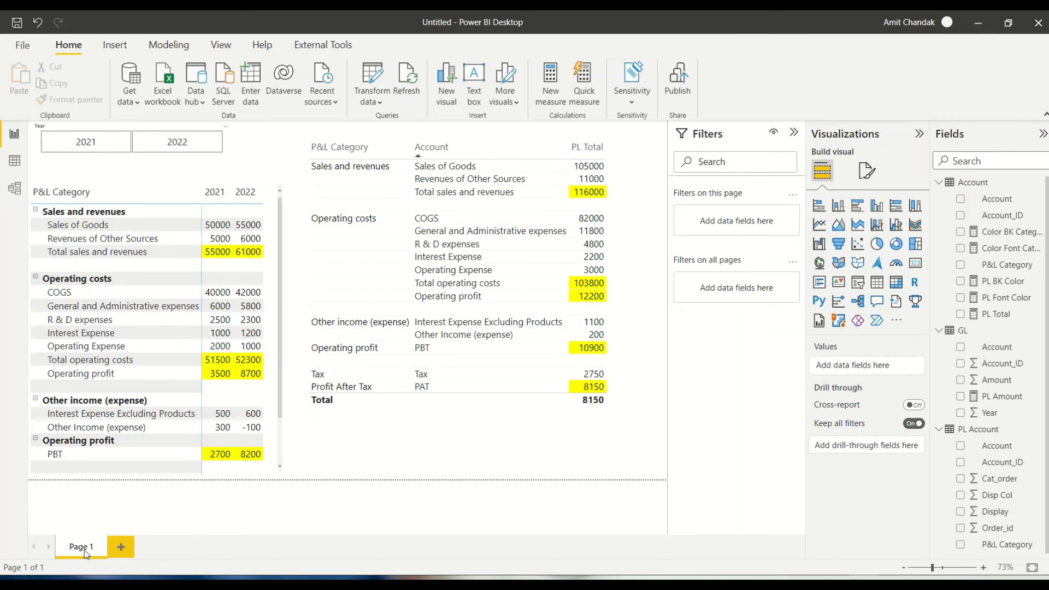
# Duplicate Page 1 and rename the original page as P&L
pyautogui.rightClick(84, 551)
pyautogui.click(109, 518)
pyautogui.click(86, 550)
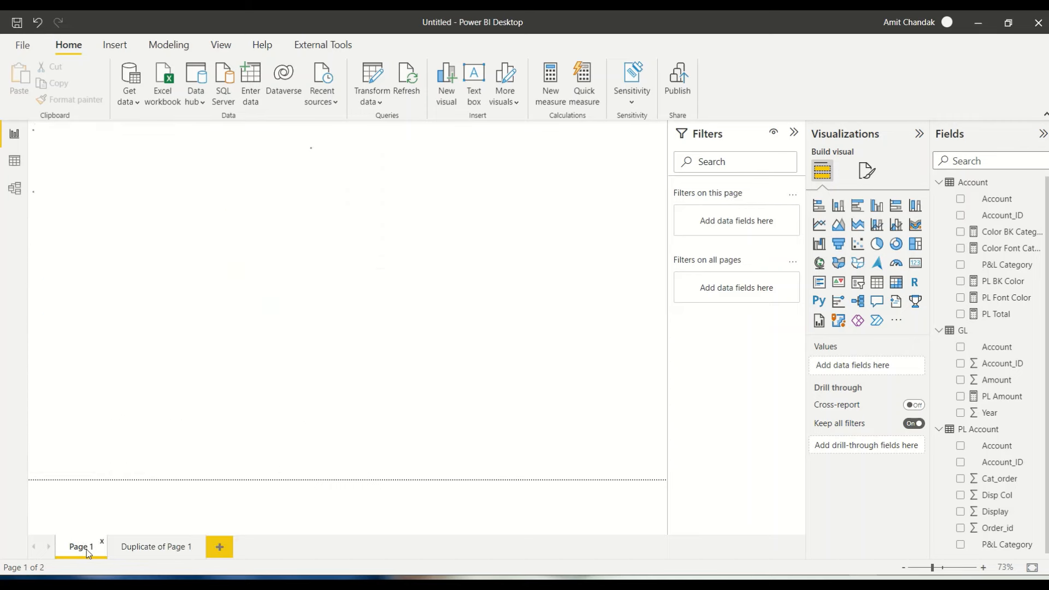
pyautogui.doubleClick(86, 549)
pyautogui.write('P&L')
pyautogui.press('Return')
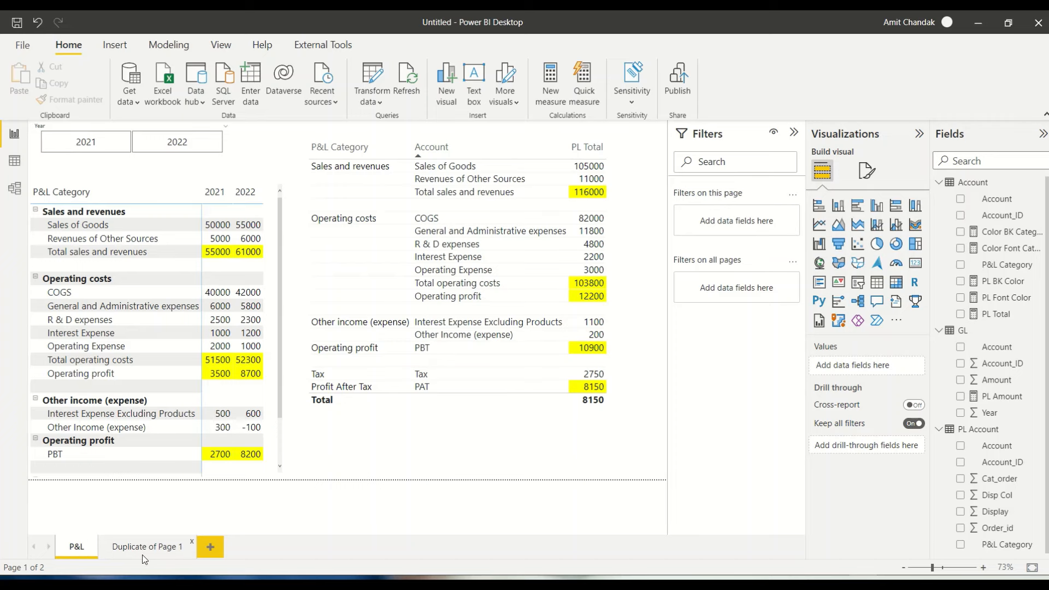
# Rename the duplicated report page as Split
pyautogui.click(143, 557)
pyautogui.doubleClick(144, 551)
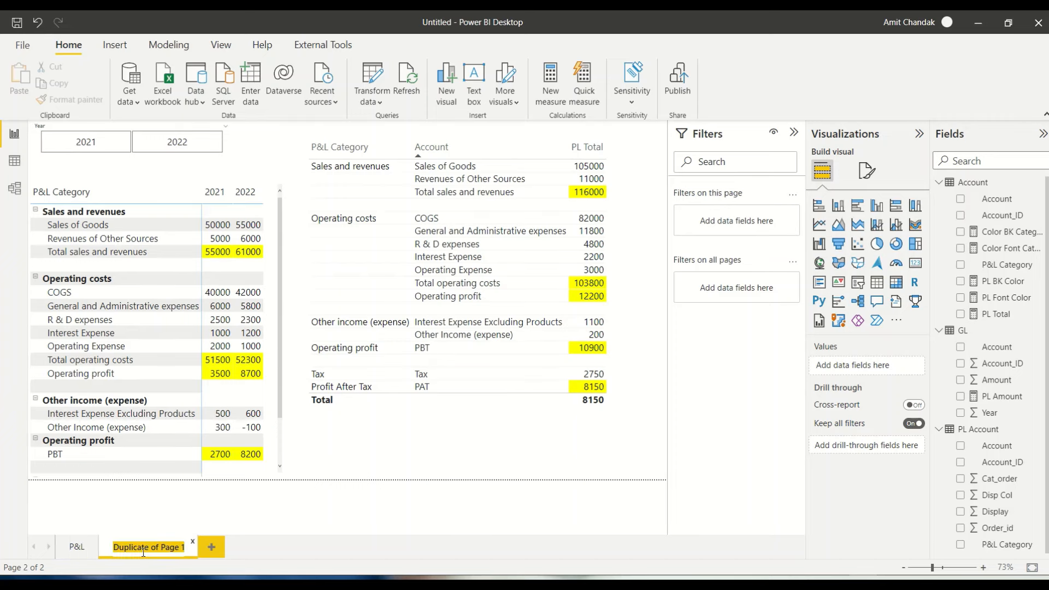
pyautogui.write('Split')
pyautogui.click(382, 448)
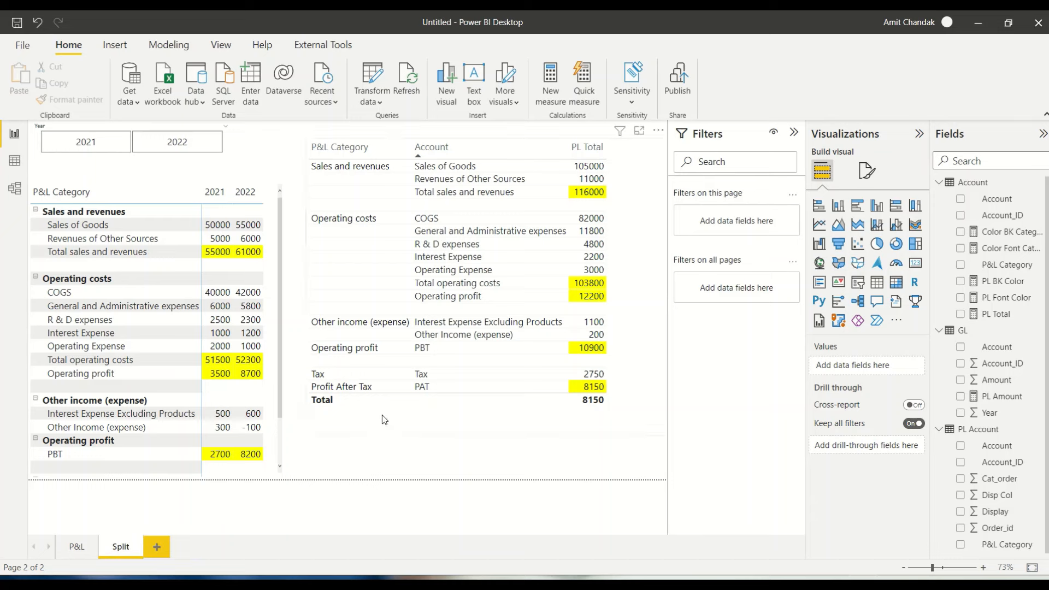
# Shrink the PL Total table on the Split page and widen the P&L matrix into the freed space
pyautogui.click(384, 419)
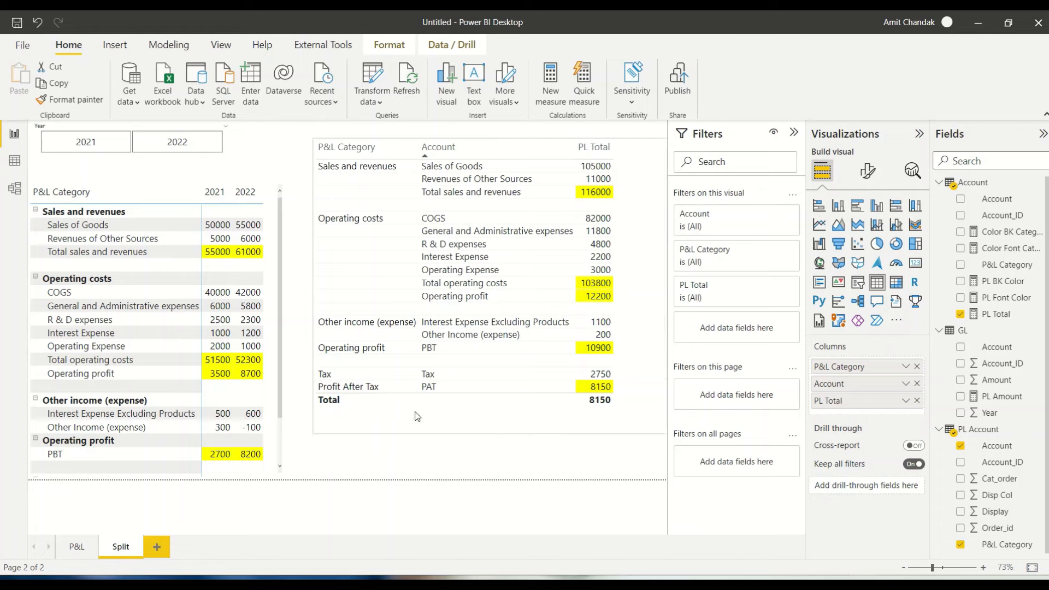
pyautogui.moveTo(313, 434); pyautogui.dragTo(486, 301)
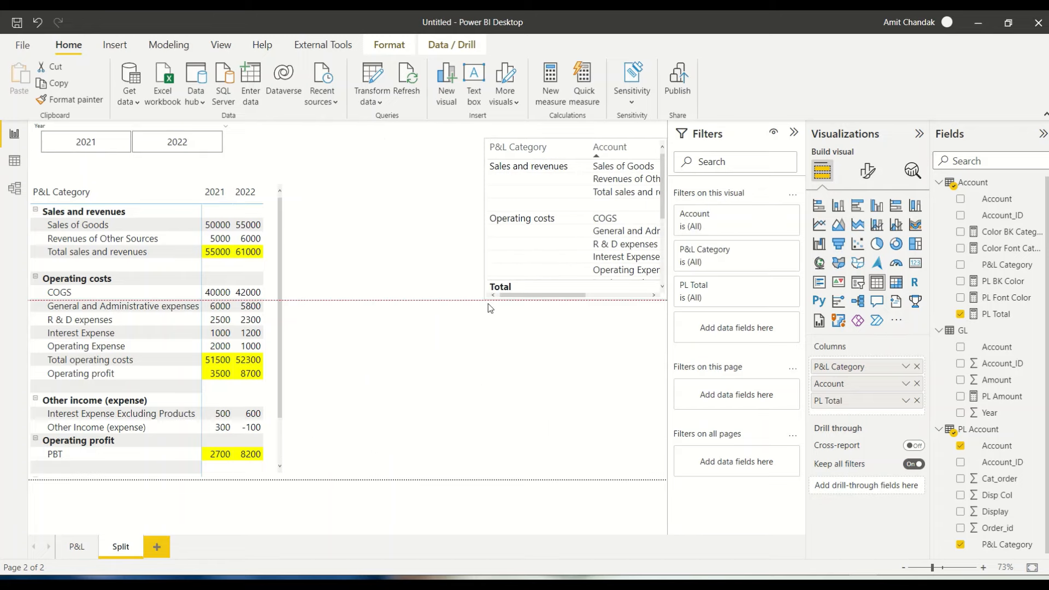
pyautogui.click(282, 355)
pyautogui.moveTo(280, 332); pyautogui.dragTo(460, 339)
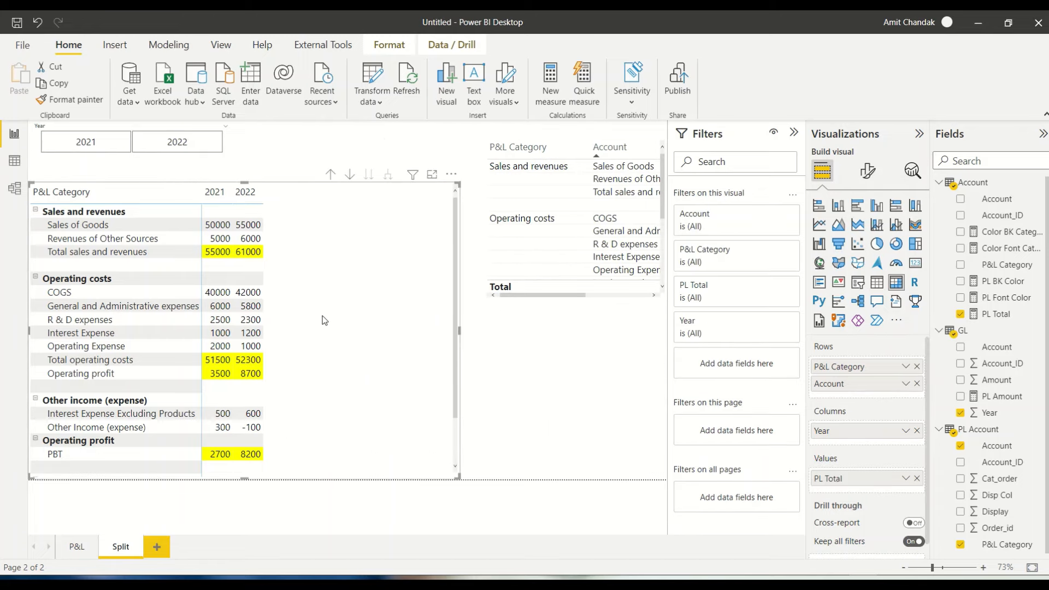
# Filter the Split page to 2021 and remove Year from the matrix columns
pyautogui.click(86, 141)
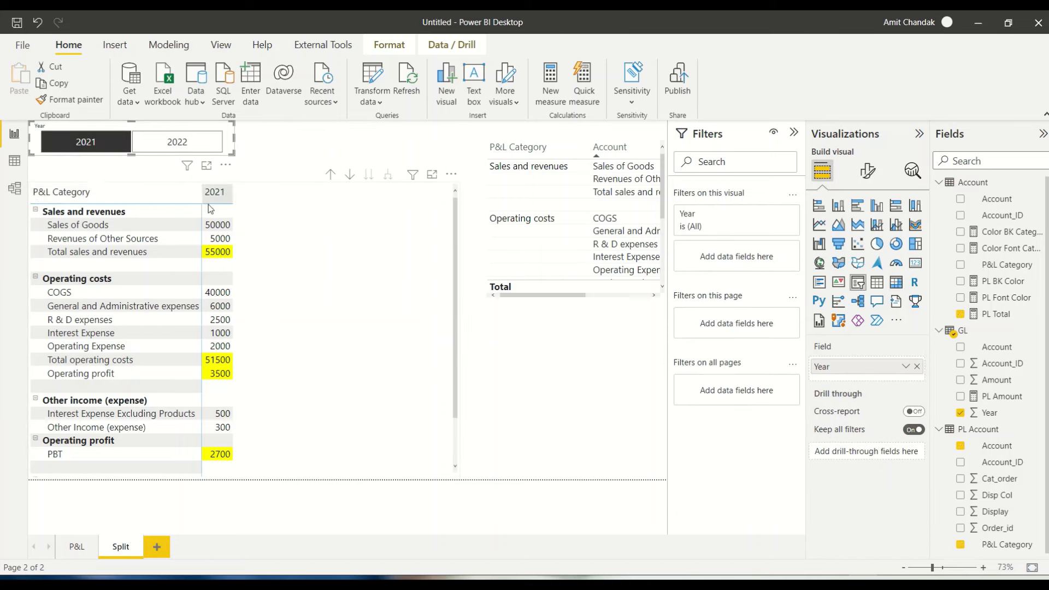
pyautogui.click(387, 383)
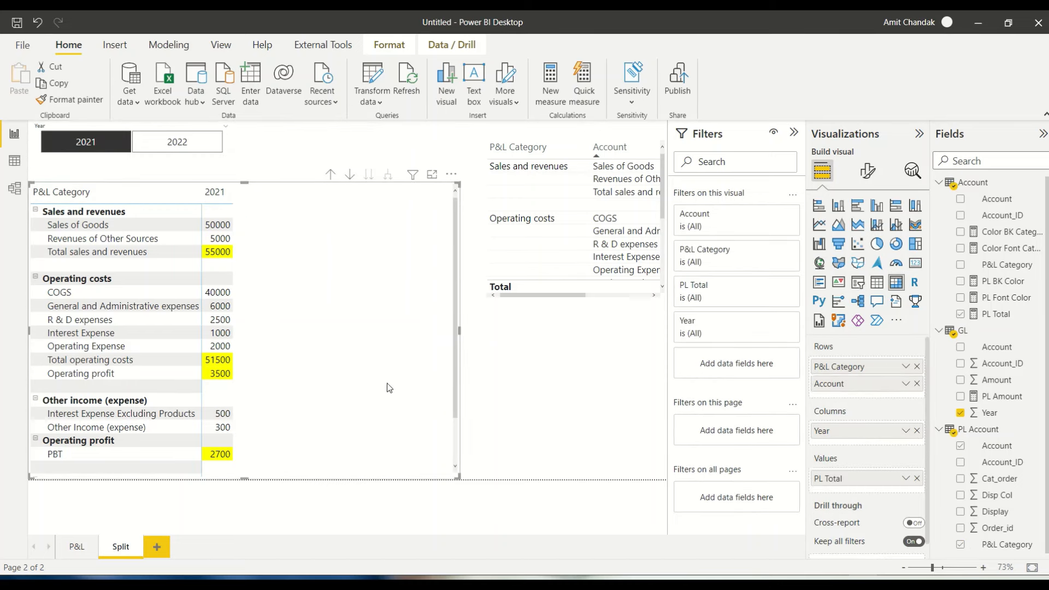
pyautogui.click(917, 430)
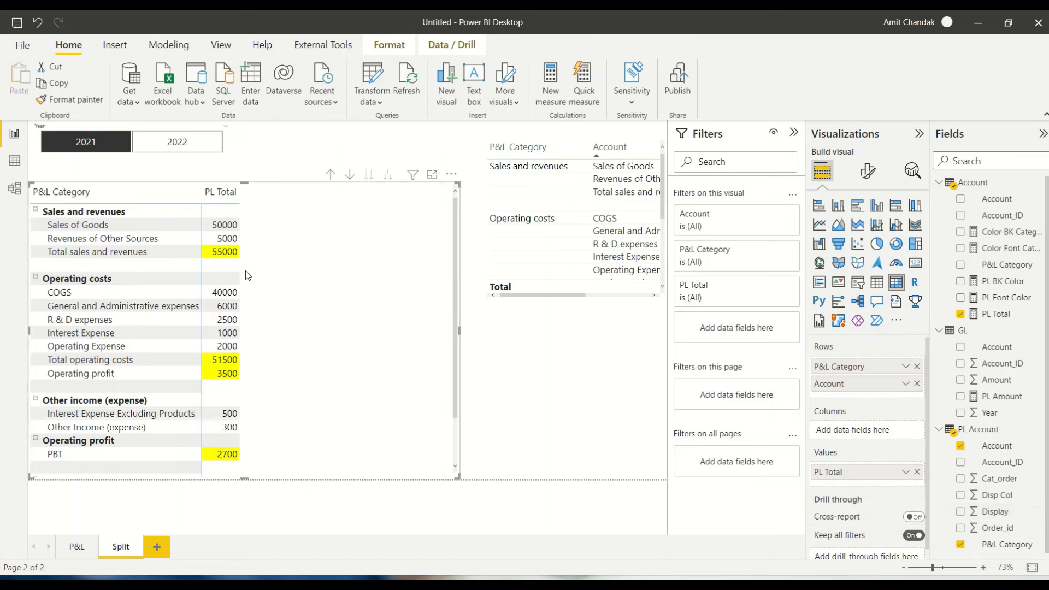
# Rearrange the matrix with Display as rows, Disp Col as columns, and Account placed before PL Total in the values
pyautogui.moveTo(858, 386); pyautogui.dragTo(858, 465)
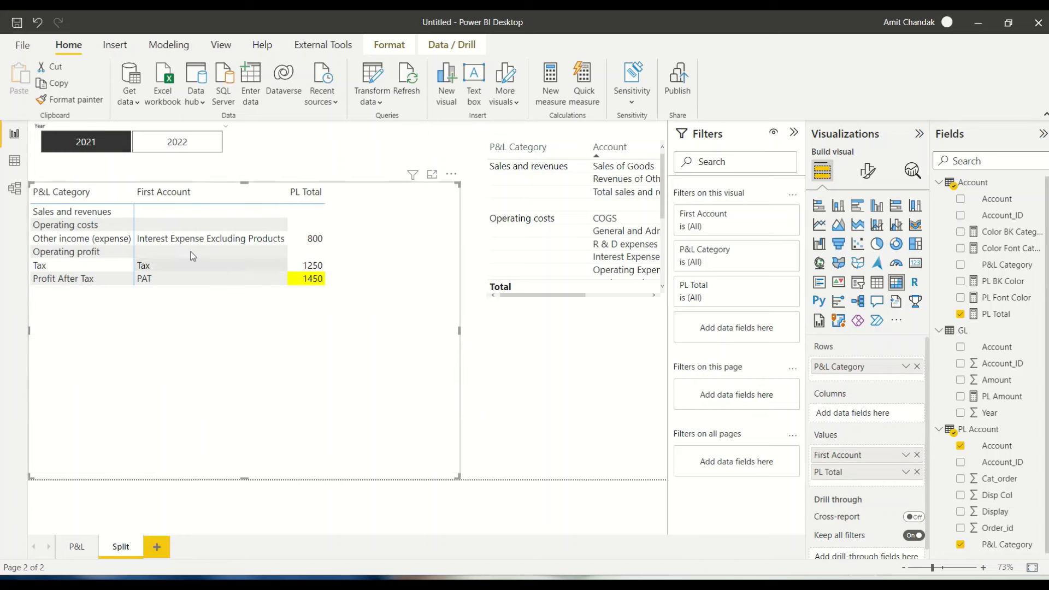
pyautogui.click(917, 367)
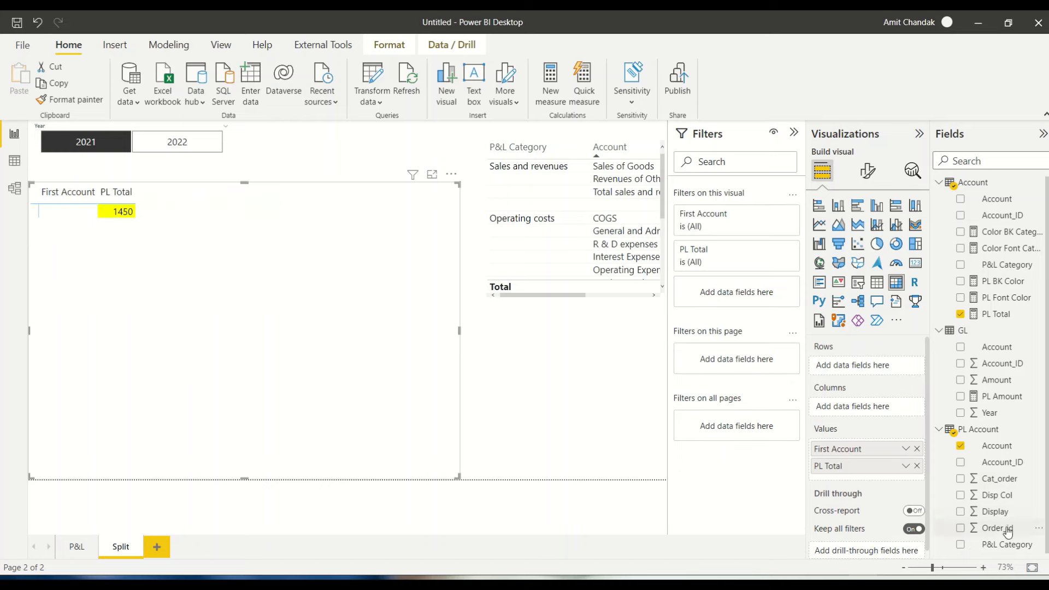
pyautogui.moveTo(1002, 521); pyautogui.dragTo(878, 373)
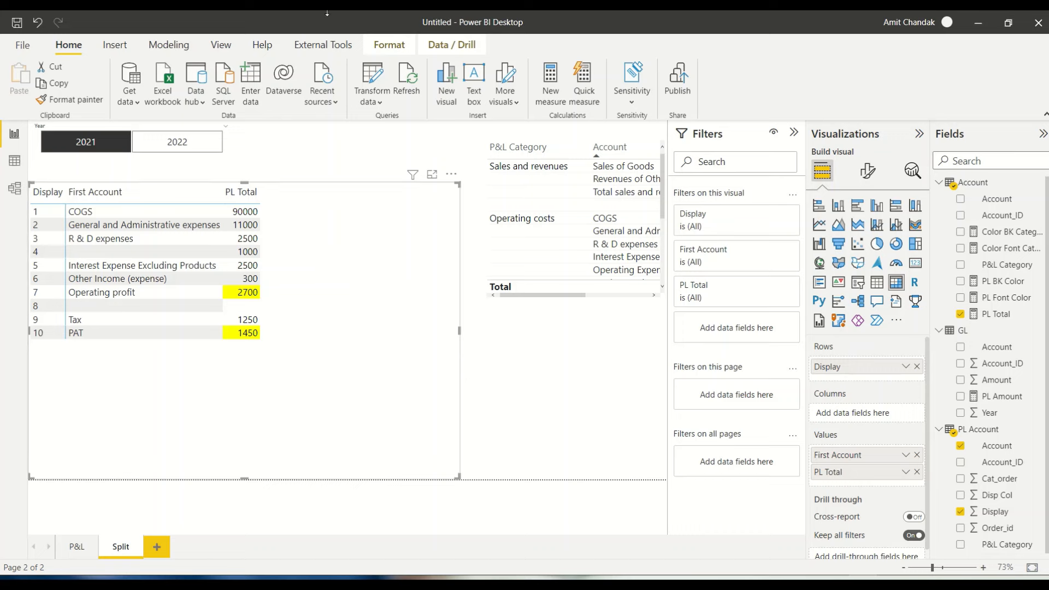
pyautogui.moveTo(540, 15)
pyautogui.moveTo(997, 501); pyautogui.dragTo(871, 419)
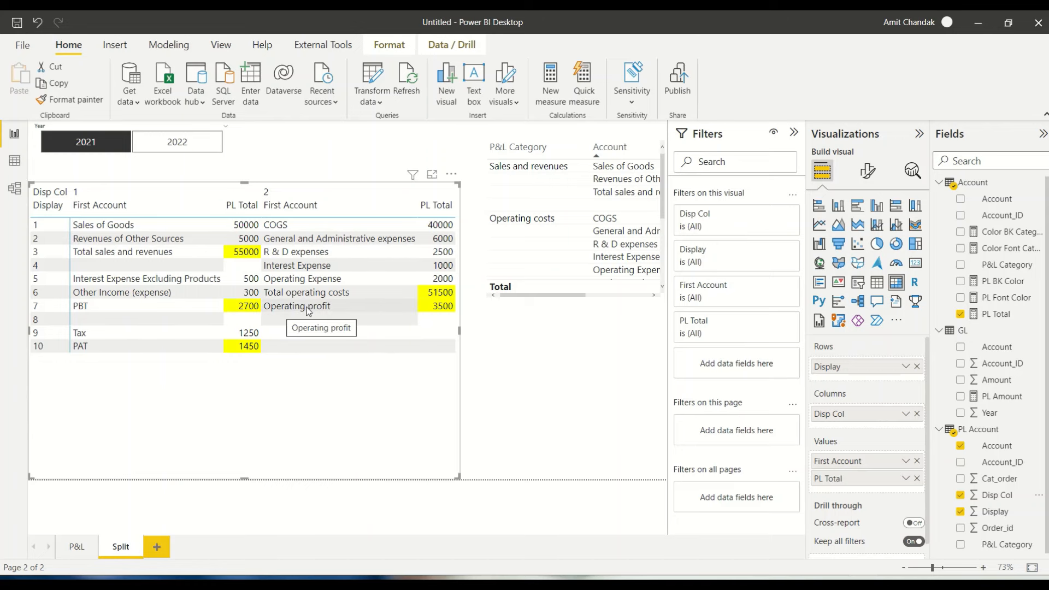
# Switch to the Excel P&L Data workbook and set Display to 8 for Operating profit and 7 for the blank Operating costs account
pyautogui.hotkey('alt', 'Tab')
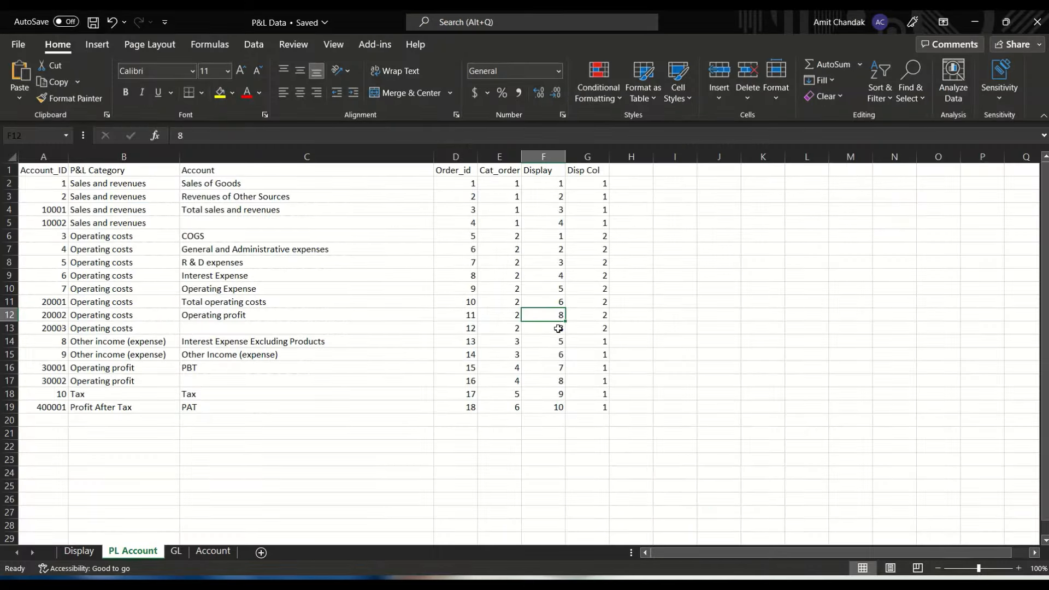
pyautogui.click(559, 329)
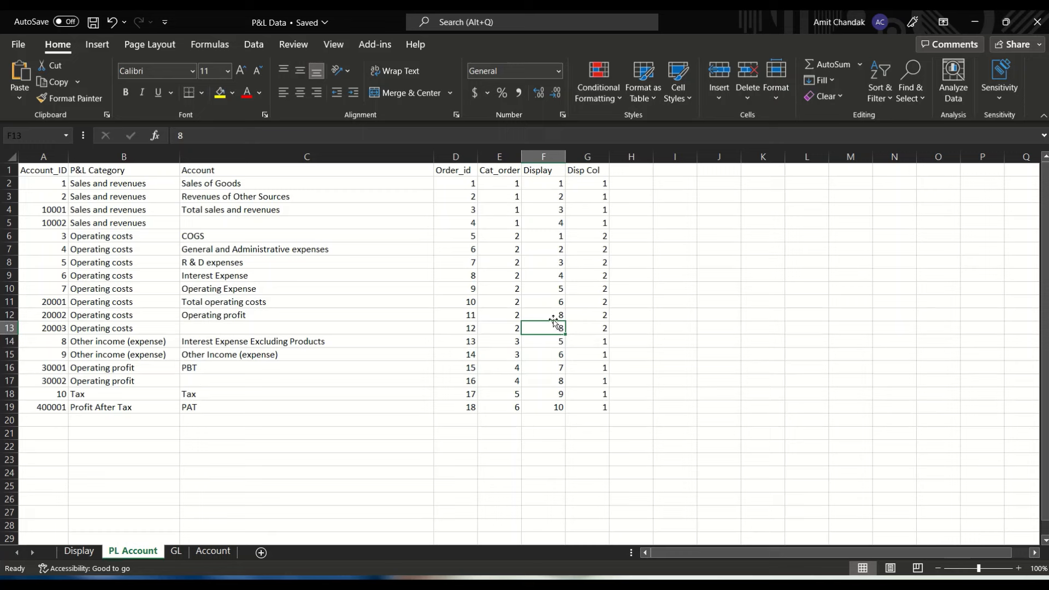
pyautogui.moveTo(554, 327); pyautogui.dragTo(555, 314)
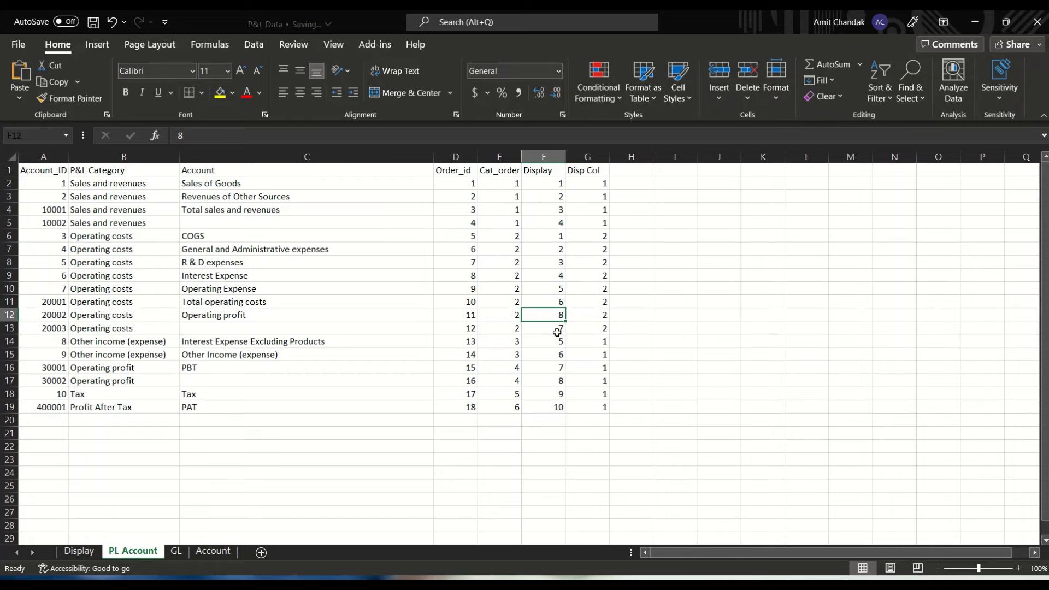
# Return to Power BI and refresh the data of the PL Account table
pyautogui.hotkey('alt', 'Tab')
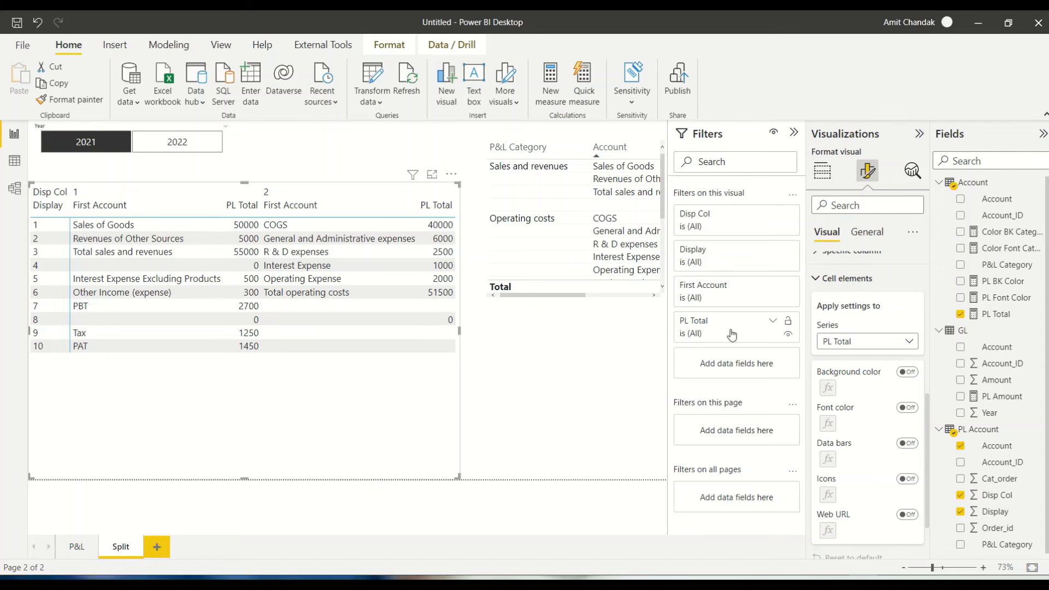
pyautogui.rightClick(972, 434)
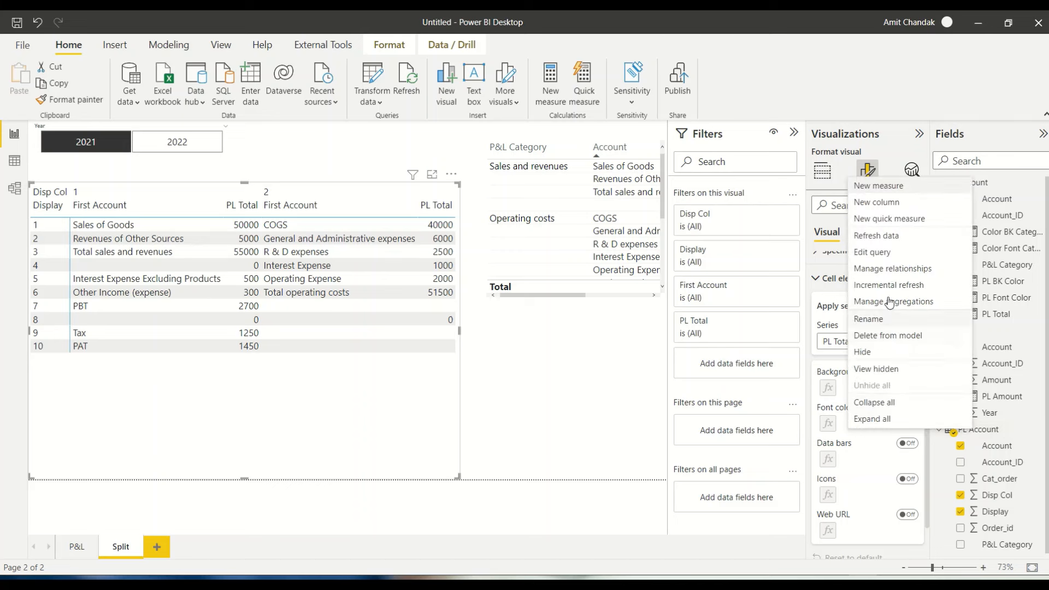
pyautogui.click(880, 238)
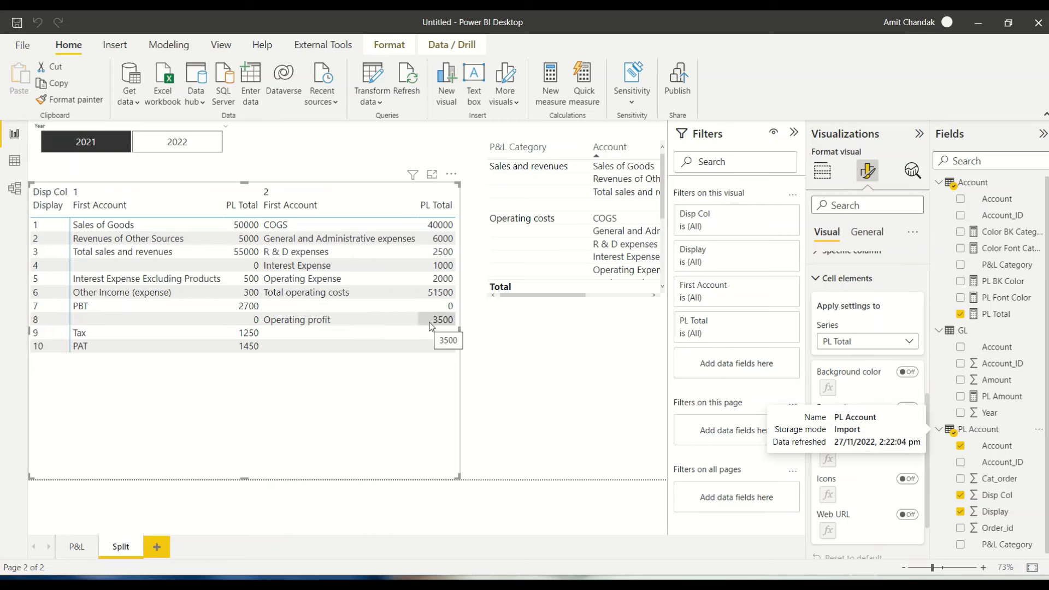
# Apply a conditional background color to the matrix's PL Total values, using the Field value style based on PL BK Color
pyautogui.click(905, 373)
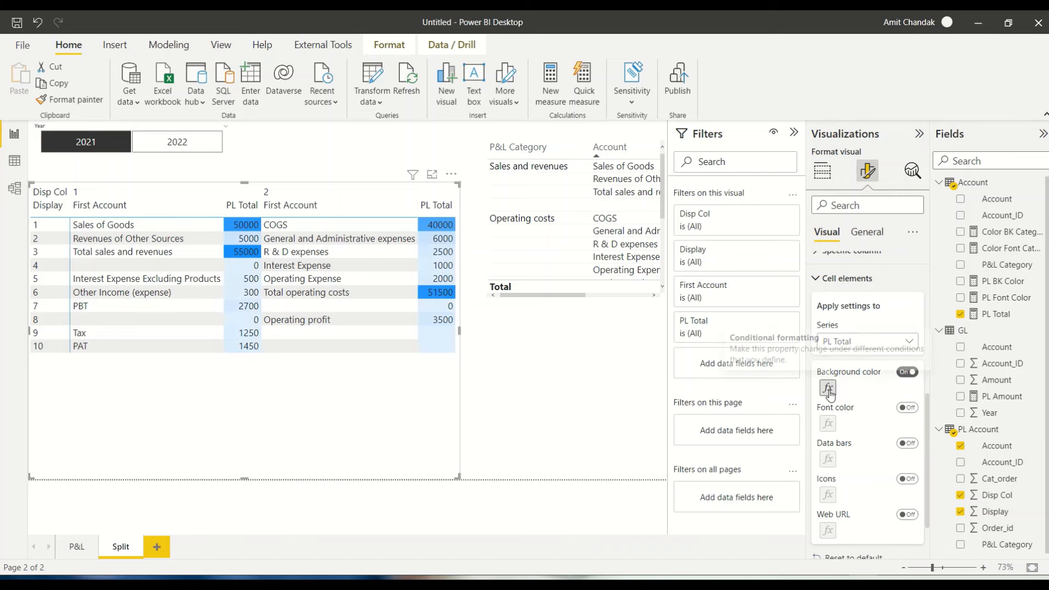
pyautogui.click(829, 389)
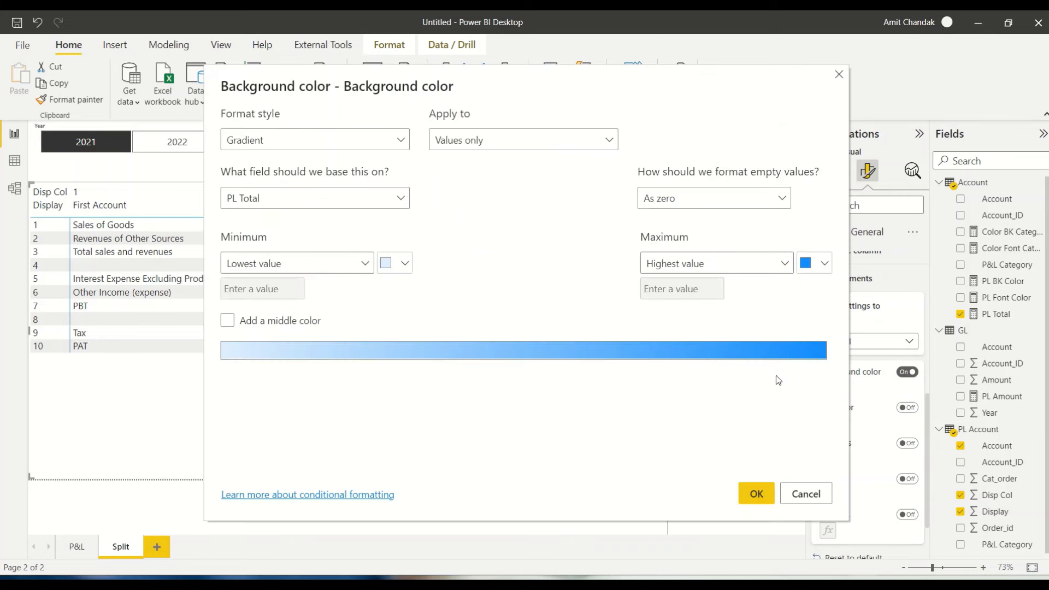
pyautogui.click(271, 143)
pyautogui.click(270, 203)
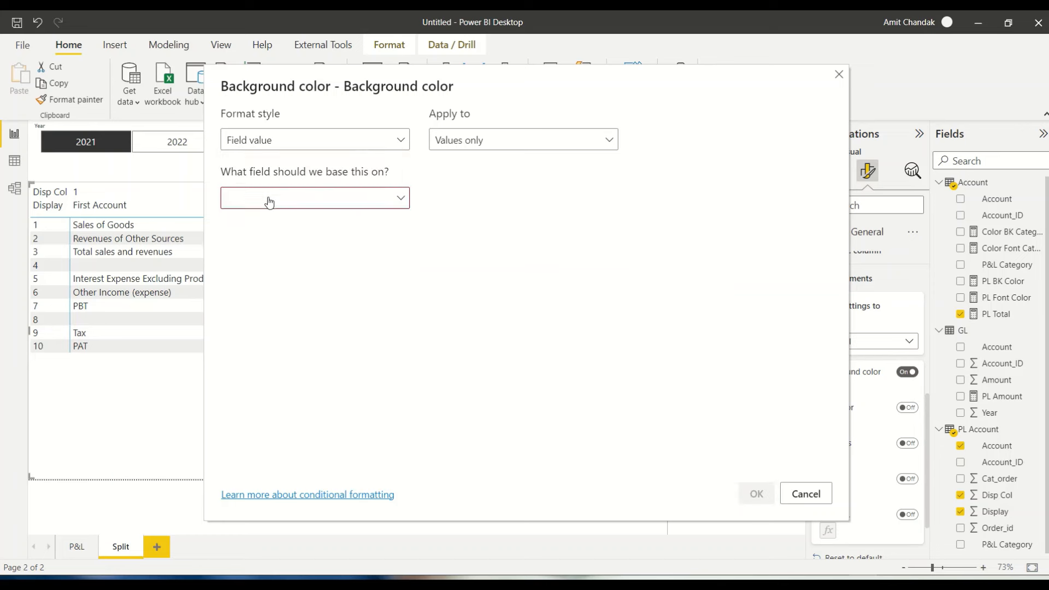
pyautogui.click(270, 204)
pyautogui.click(232, 246)
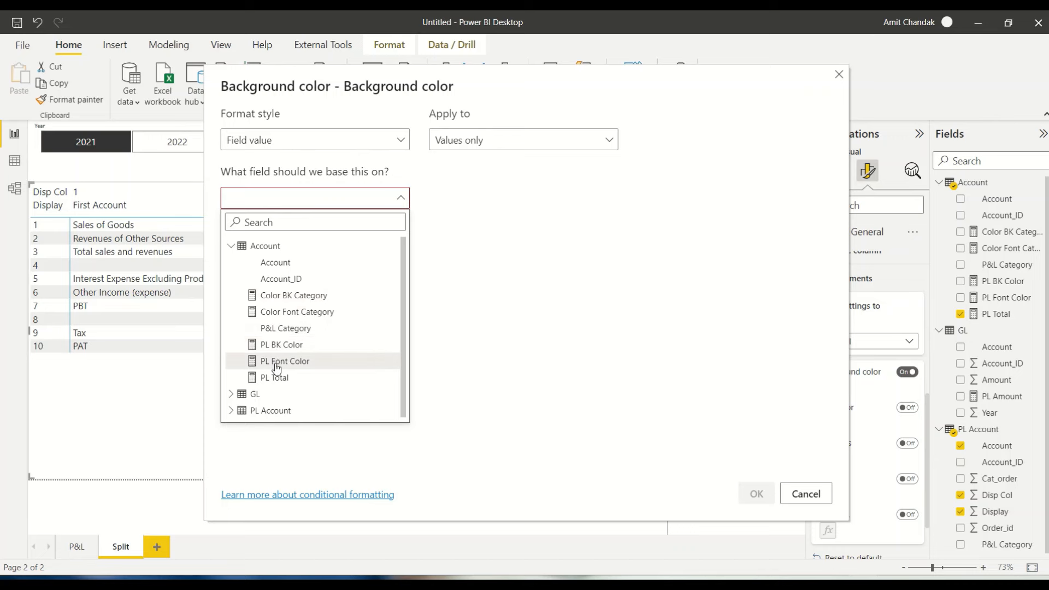
pyautogui.click(277, 345)
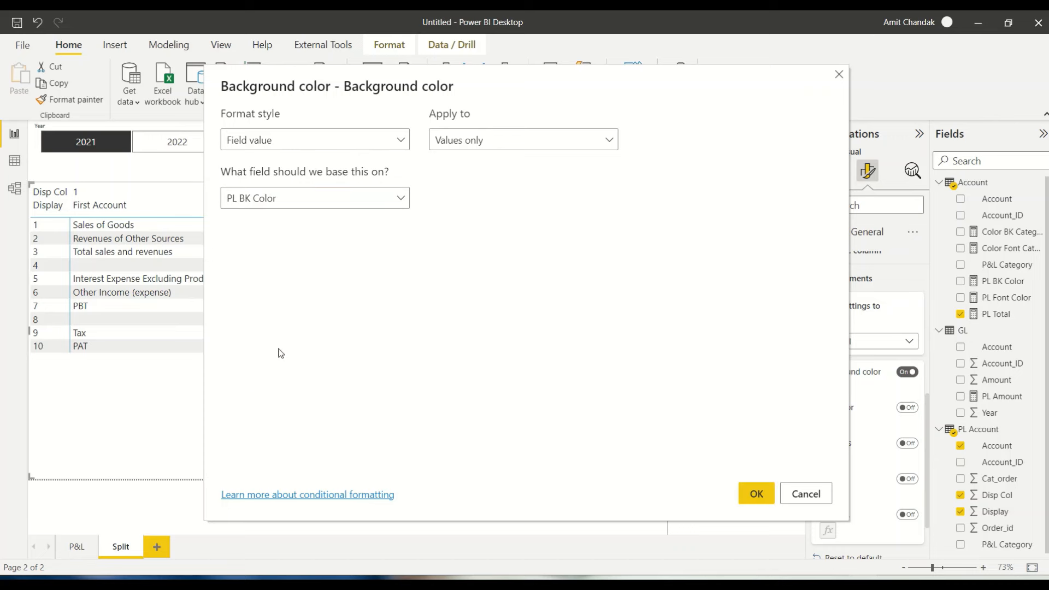
pyautogui.click(756, 493)
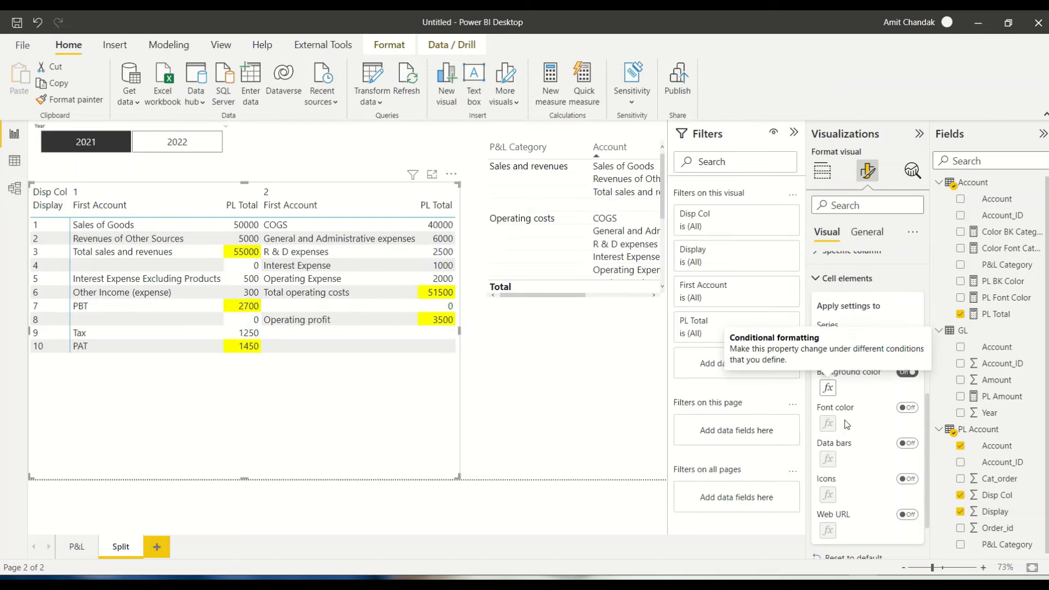
# Apply a conditional font color to the matrix's PL Total values, using the Field value style based on PL Font Color
pyautogui.click(905, 407)
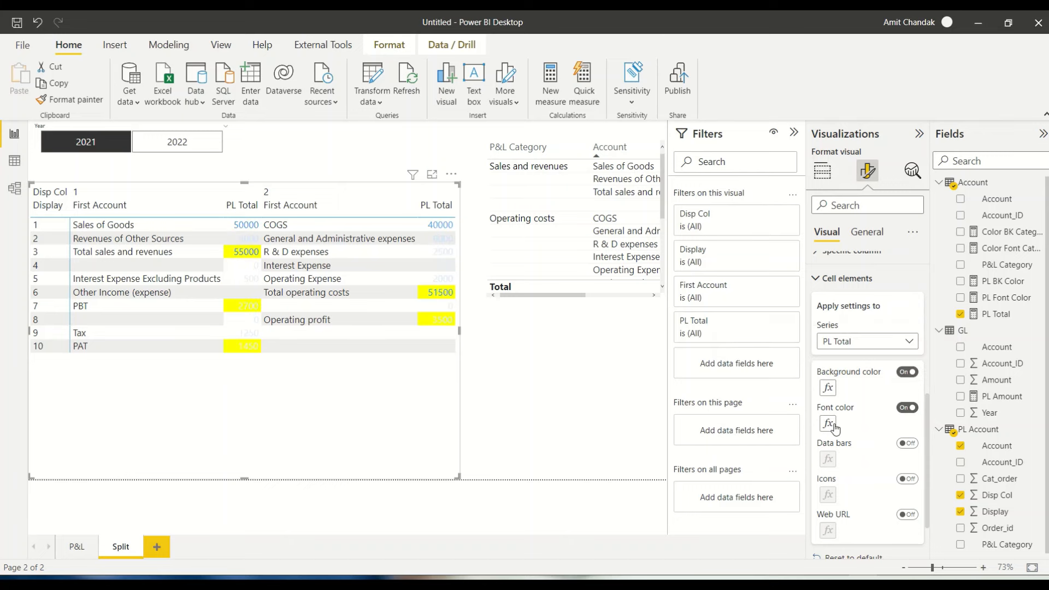
pyautogui.click(829, 424)
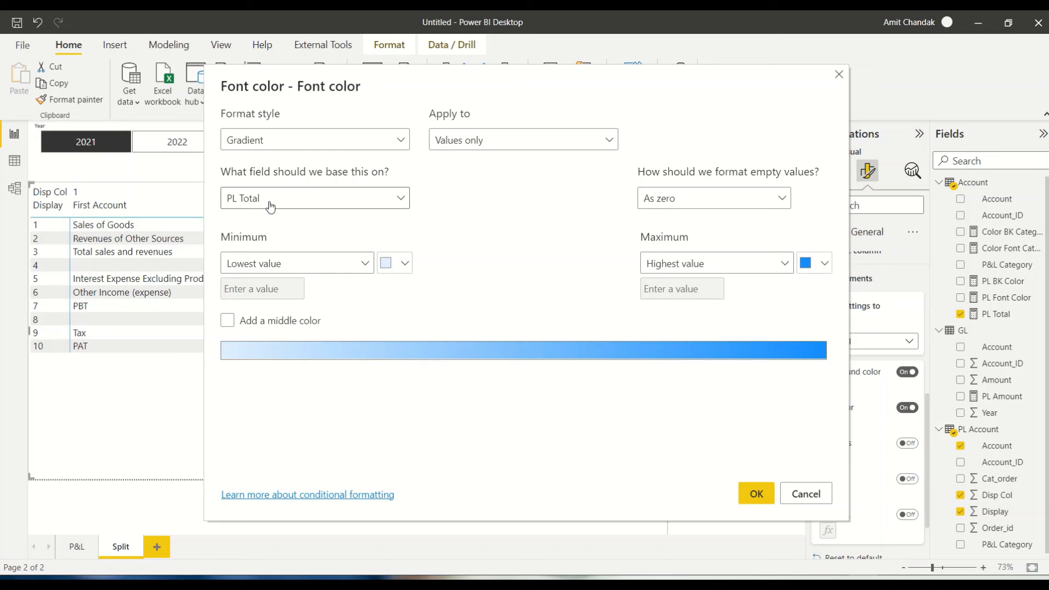
pyautogui.click(272, 143)
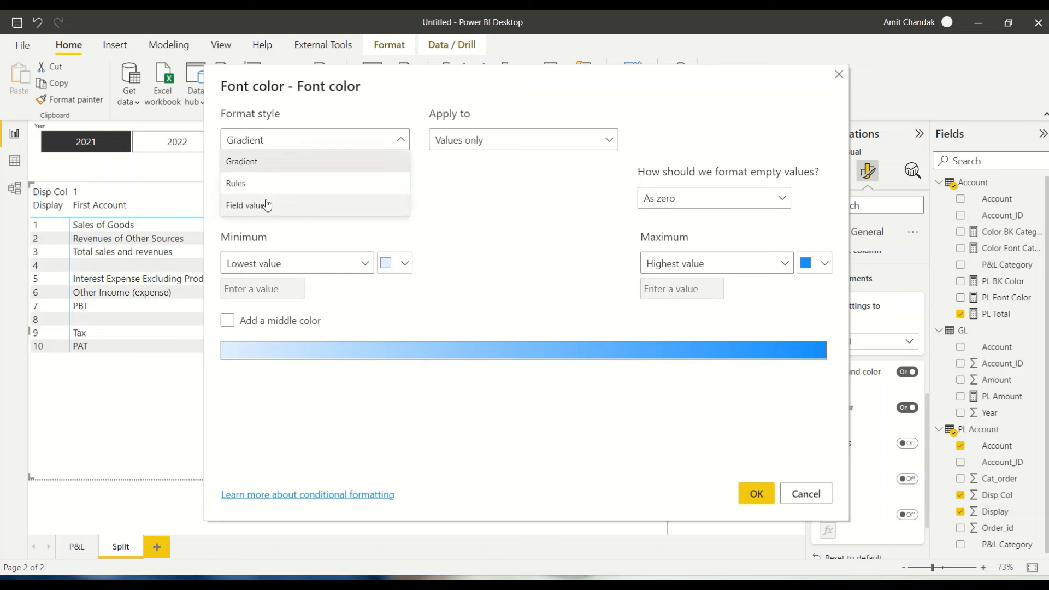
pyautogui.click(266, 205)
pyautogui.click(268, 201)
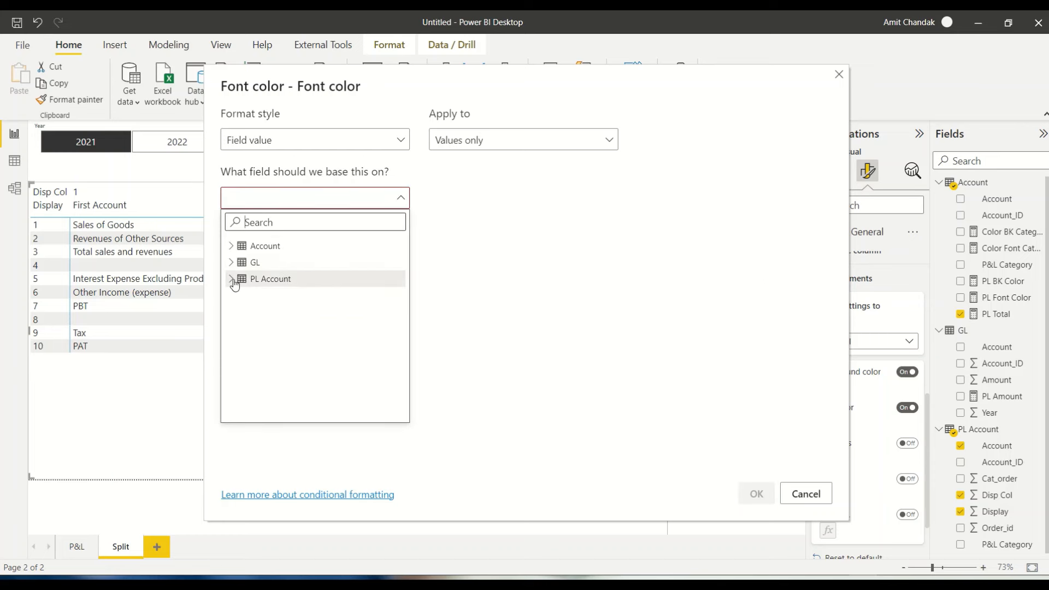
pyautogui.click(231, 246)
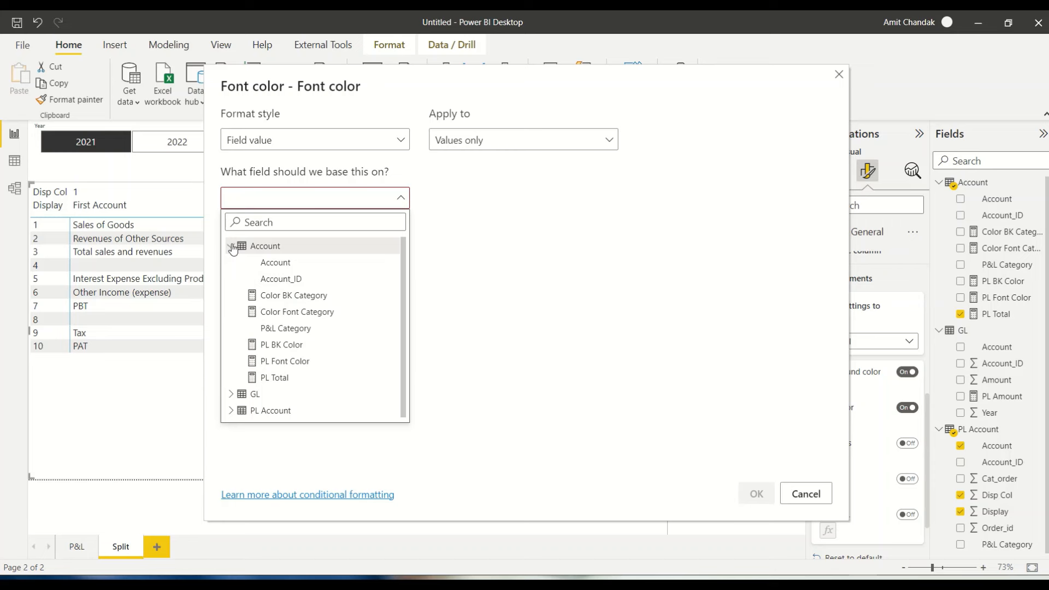
pyautogui.click(270, 375)
pyautogui.click(280, 201)
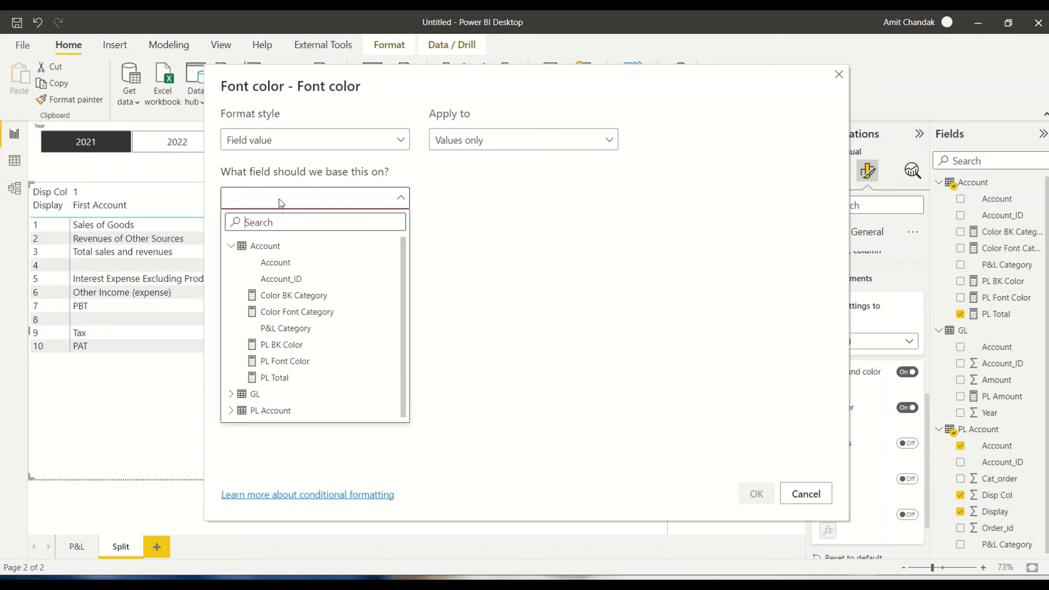
pyautogui.click(261, 361)
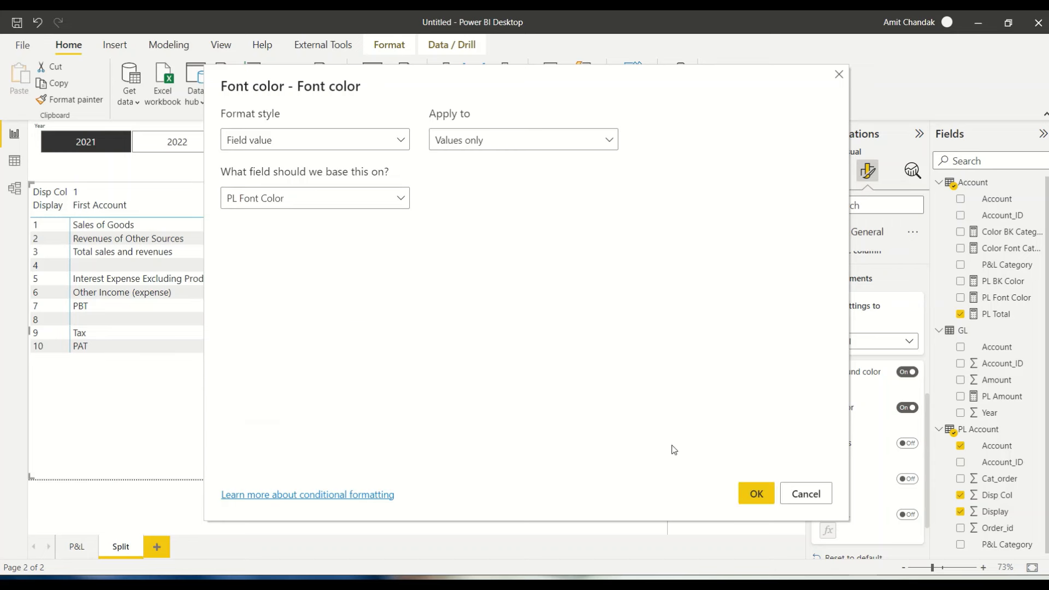
pyautogui.click(739, 493)
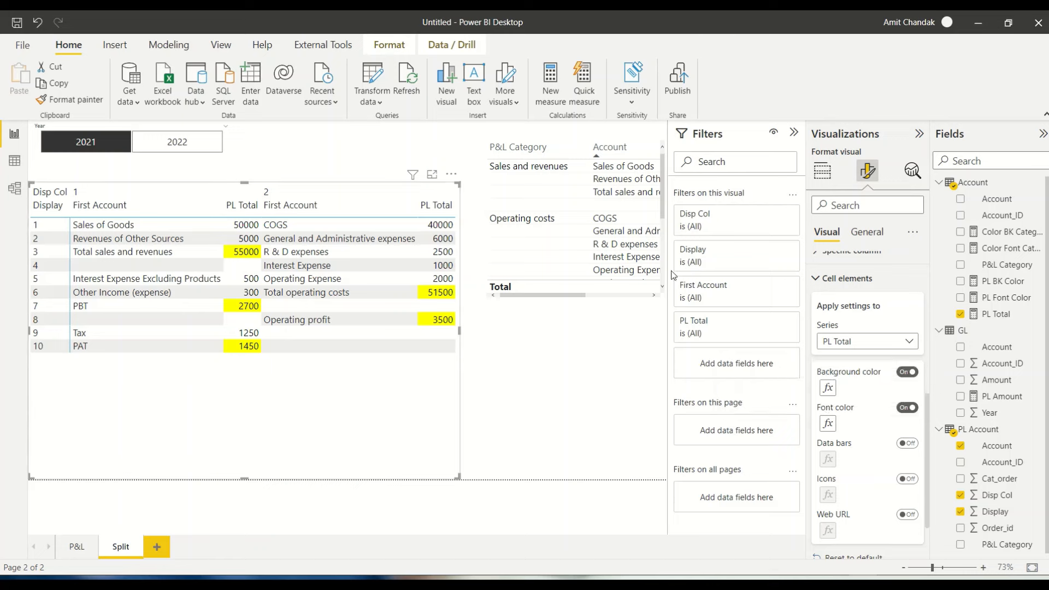
# Change the style preset of the side-by-side P&L matrix to Minimal
pyautogui.scroll(10, 830, 267)
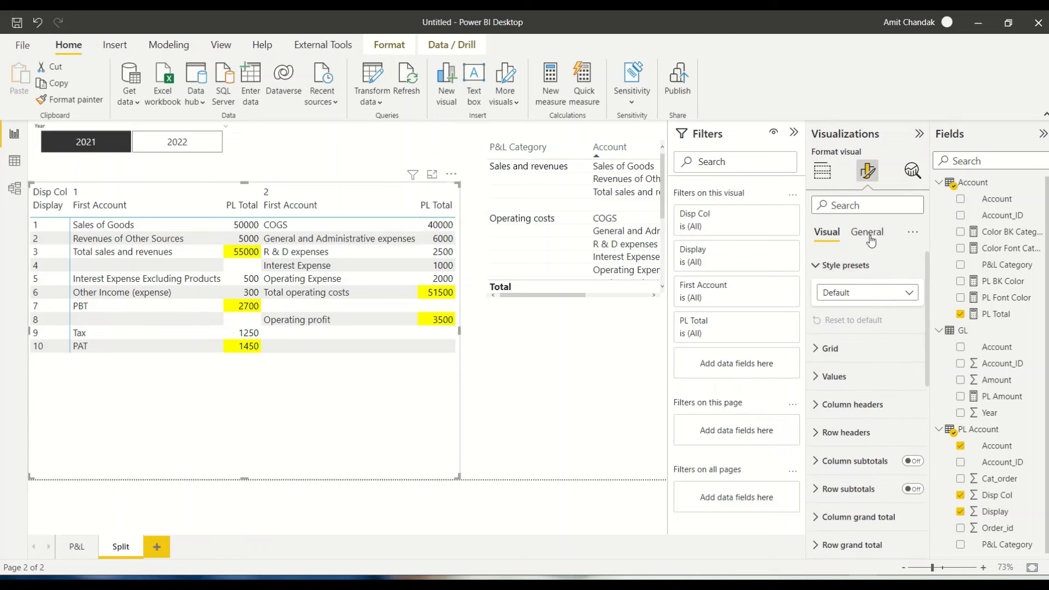
pyautogui.click(848, 294)
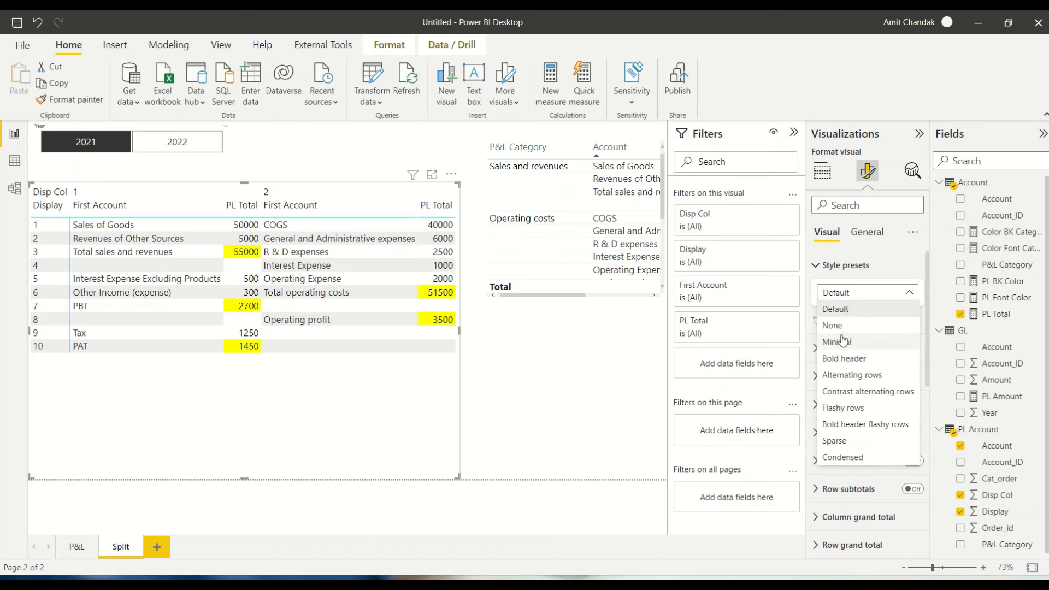
pyautogui.click(837, 342)
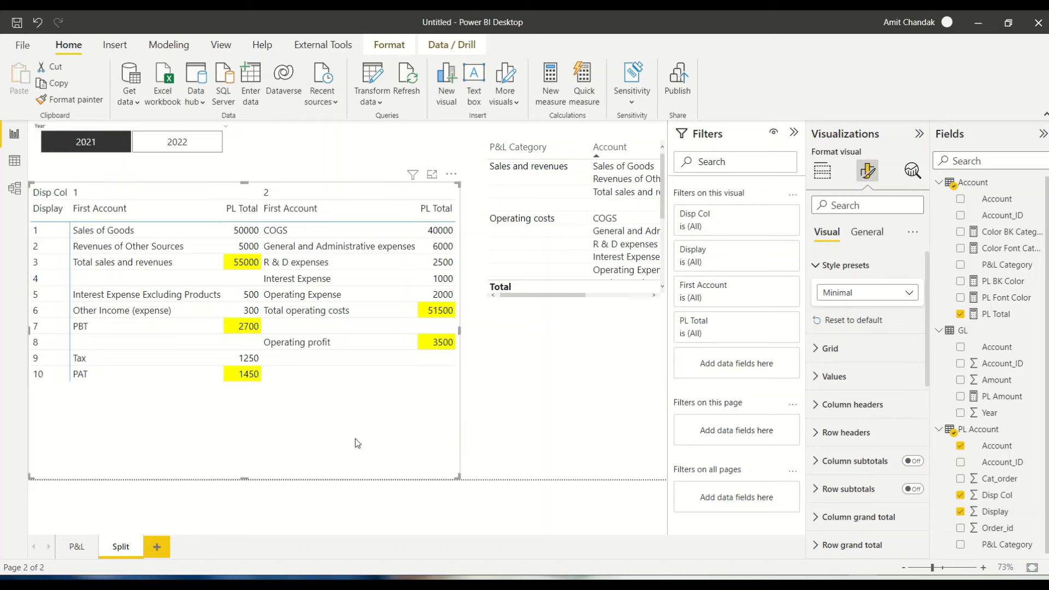
# Duplicate the Split page and delete the P&L Category table from the original Split page
pyautogui.rightClick(121, 546)
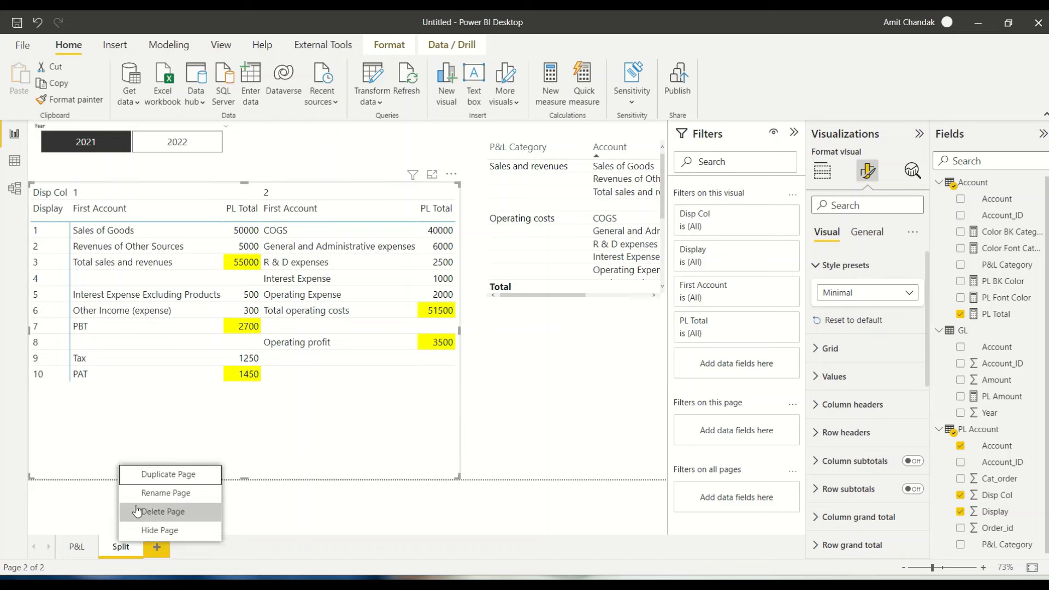
pyautogui.click(146, 474)
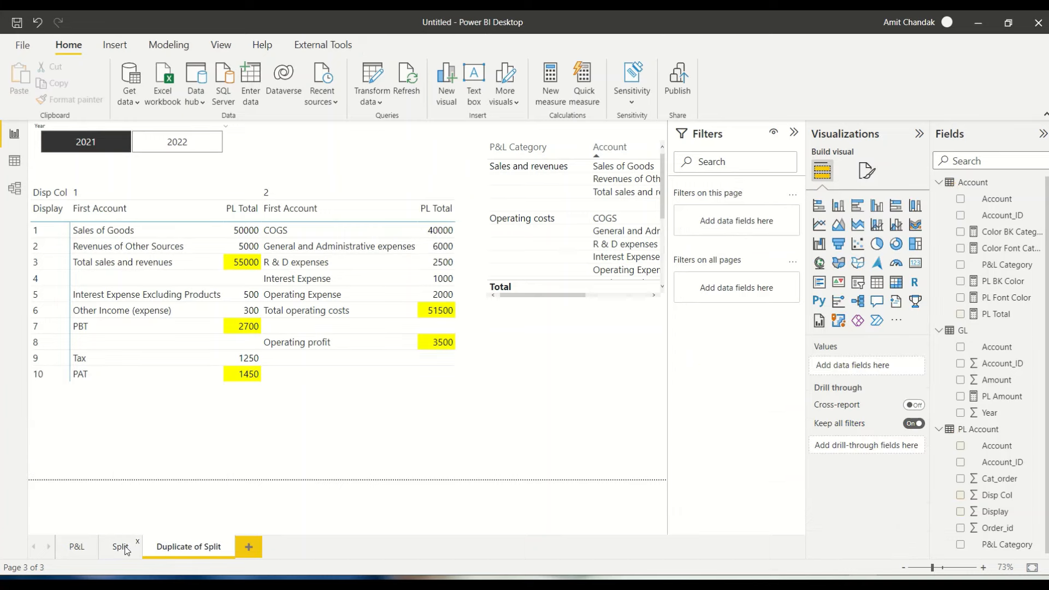
pyautogui.click(122, 547)
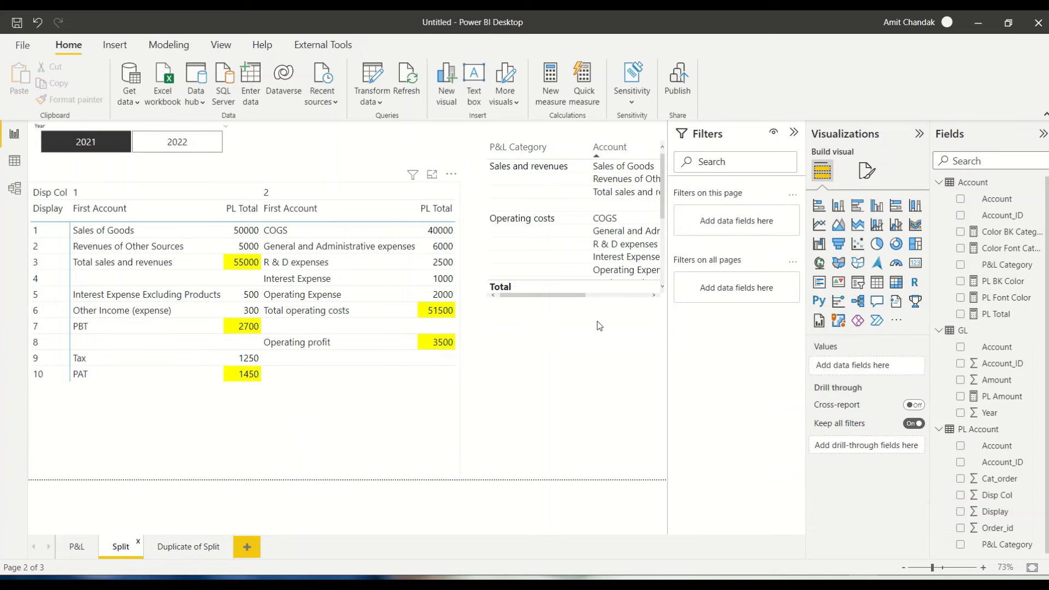
pyautogui.click(579, 297)
pyautogui.press('Delete')
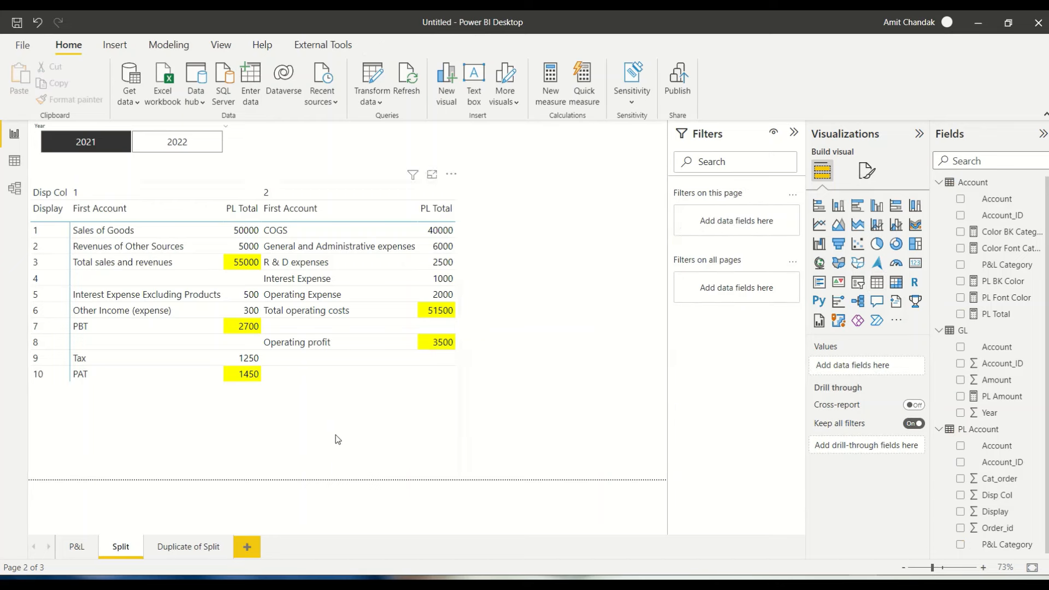
# On the Duplicate of Split page, delete the matrix and move and enlarge the P&L Category table into the freed space
pyautogui.click(211, 547)
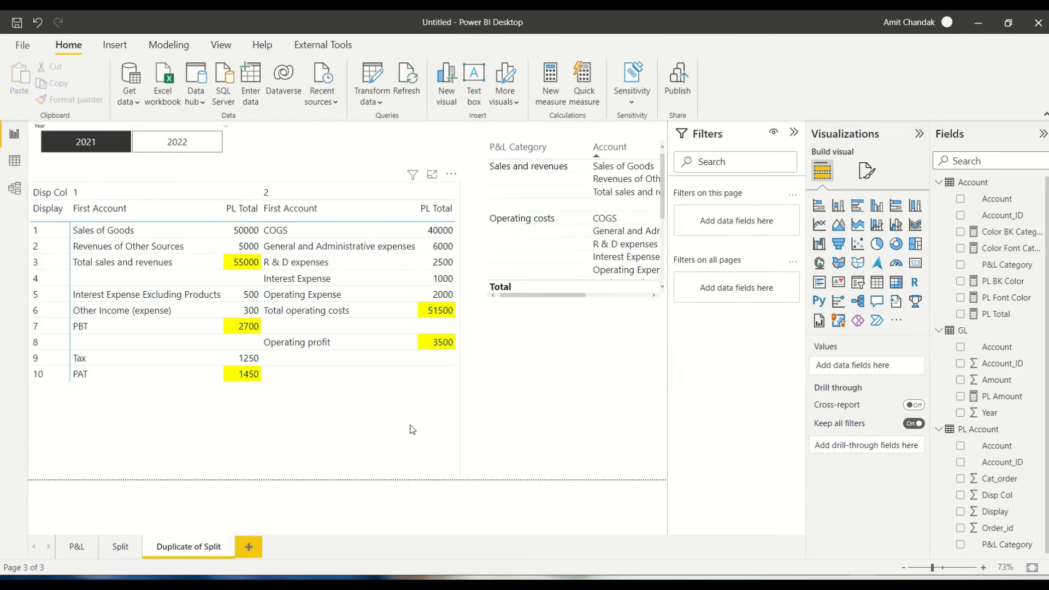
pyautogui.click(411, 427)
pyautogui.press('Delete')
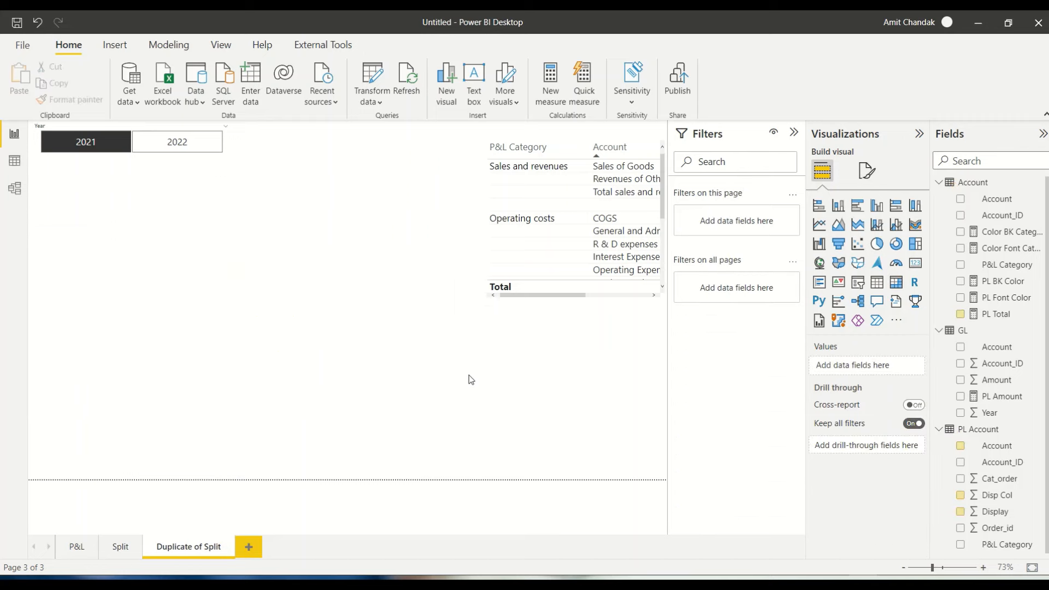
pyautogui.moveTo(567, 300); pyautogui.dragTo(150, 350)
pyautogui.moveTo(213, 362); pyautogui.dragTo(598, 475)
# Switch to the P&L display report and examine its Duplicate of Split Display page
pyautogui.hotkey('alt', 'Tab')
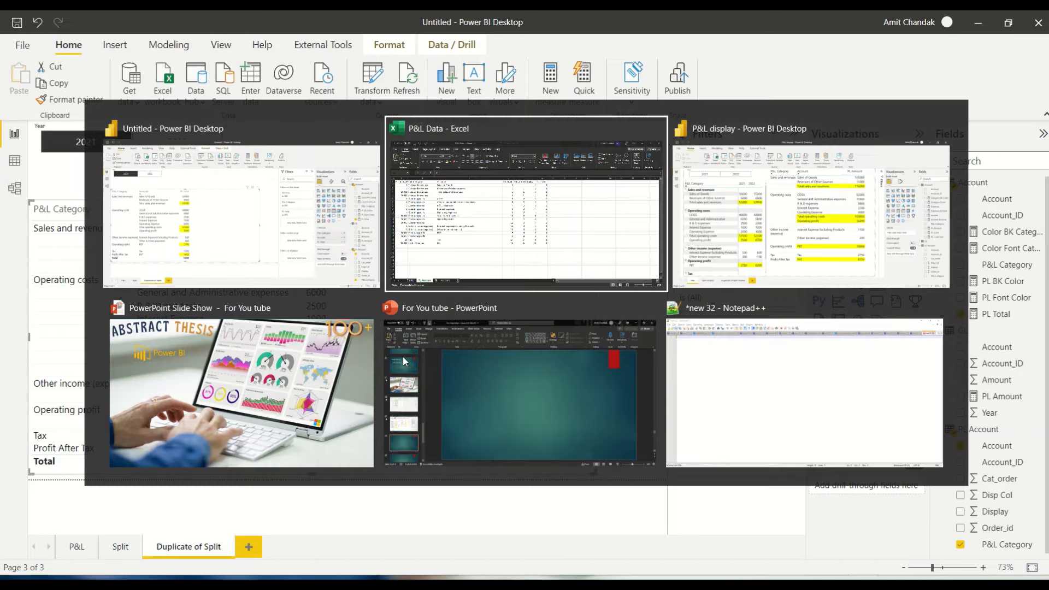
pyautogui.press('Tab')
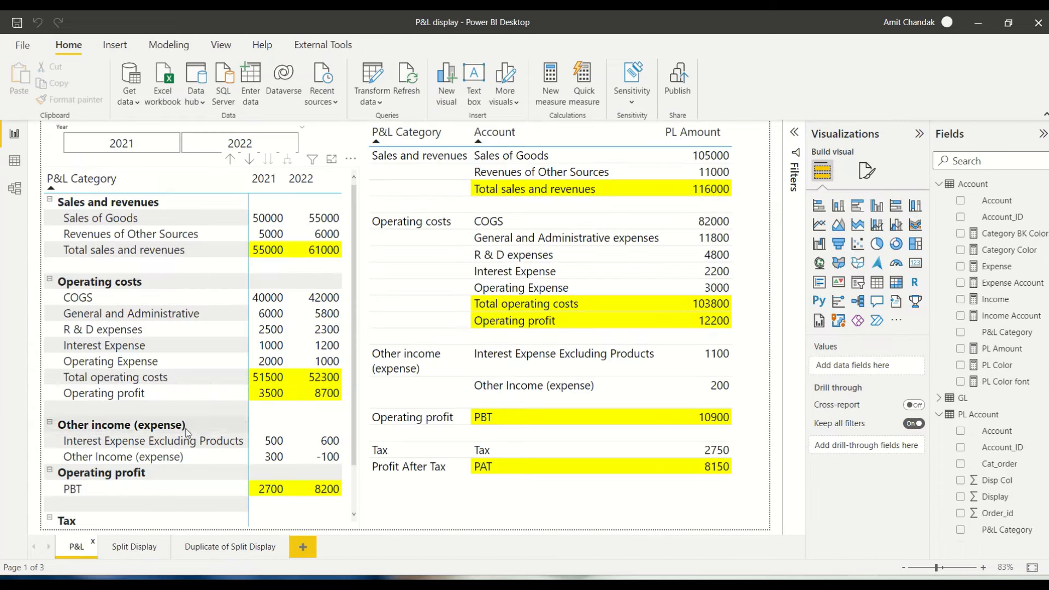
pyautogui.click(211, 551)
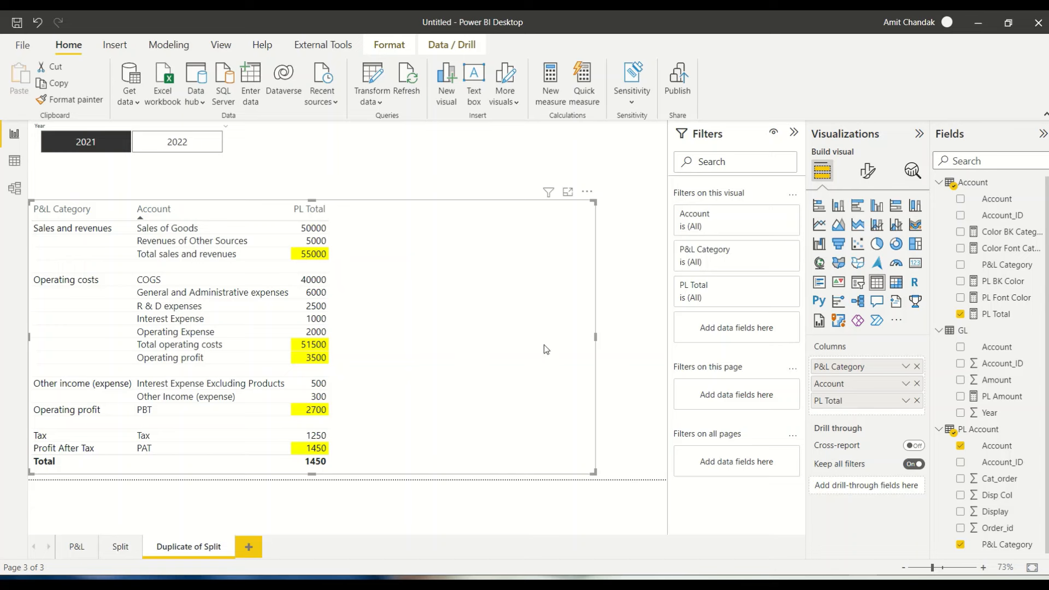
# In the Untitled report's table, replace P&L Category with Display as the first column and set Display to Don't summarize
pyautogui.click(917, 367)
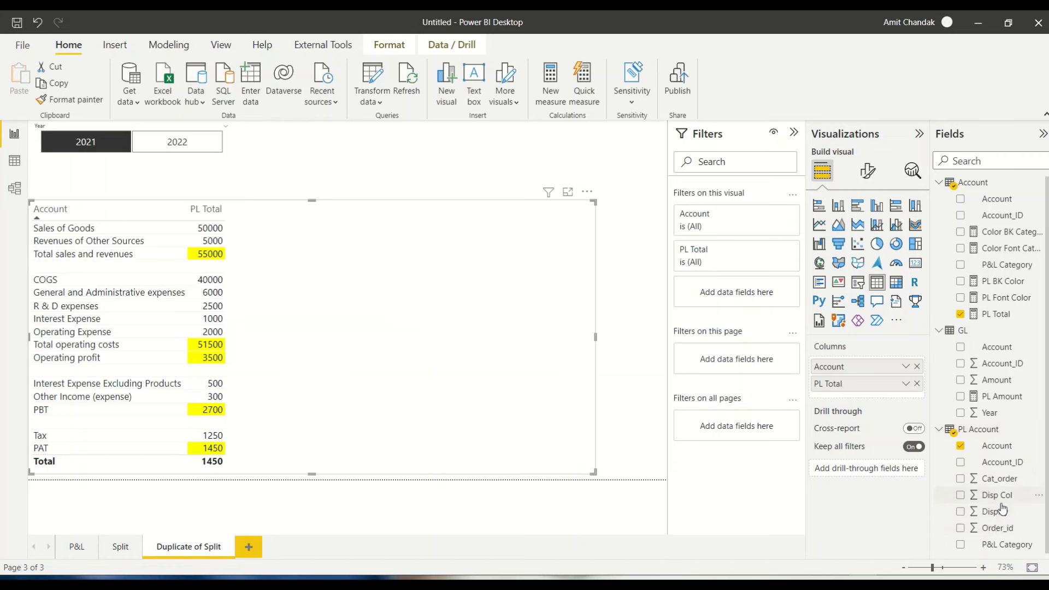
pyautogui.moveTo(1000, 514); pyautogui.dragTo(905, 363)
pyautogui.click(909, 370)
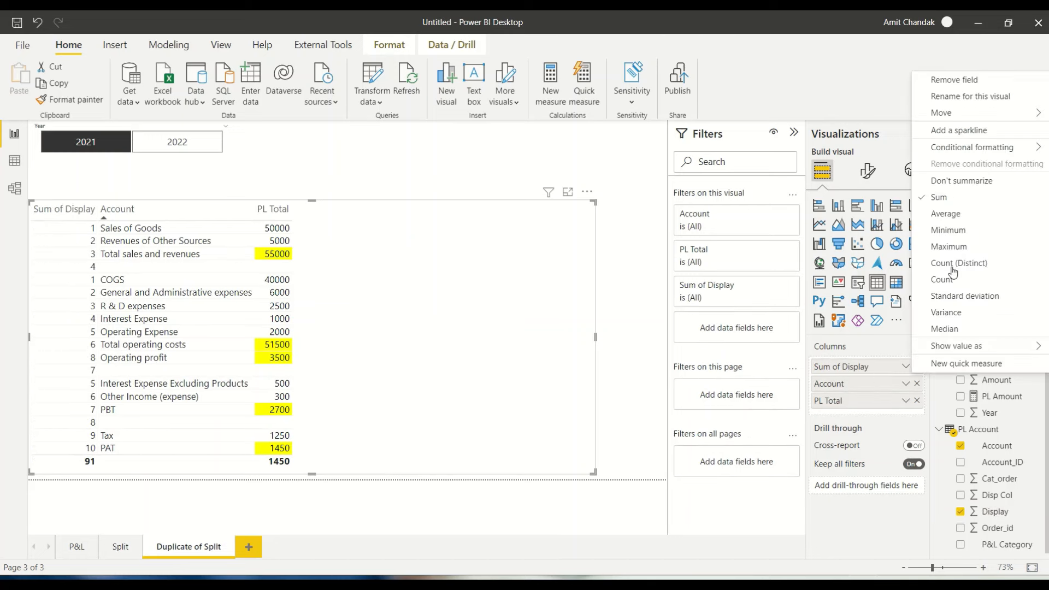
pyautogui.click(966, 184)
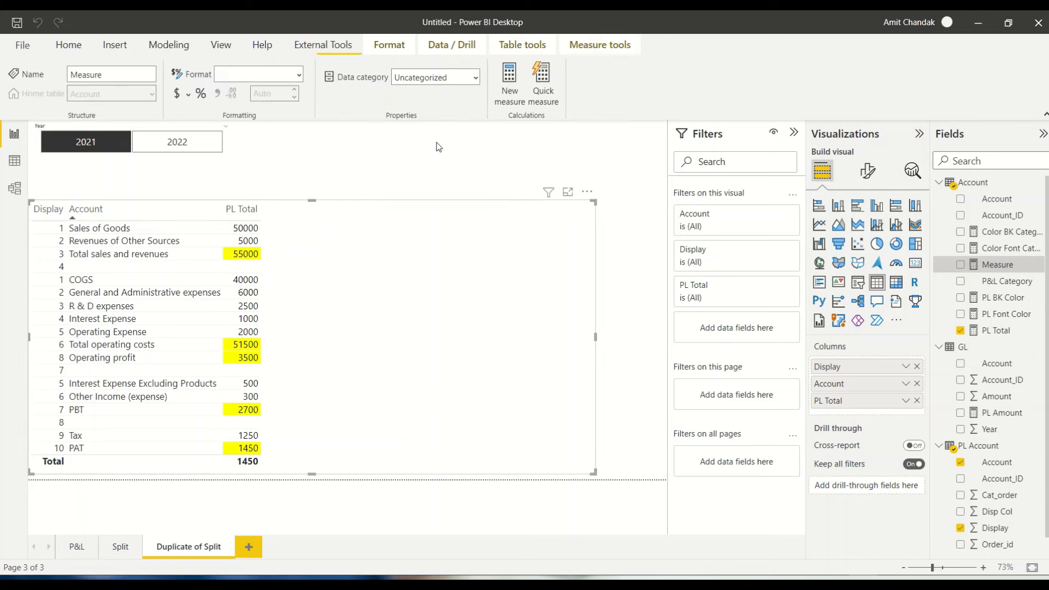
# Create a new measure in the Account table and name it Income Measure
pyautogui.doubleClick(129, 135)
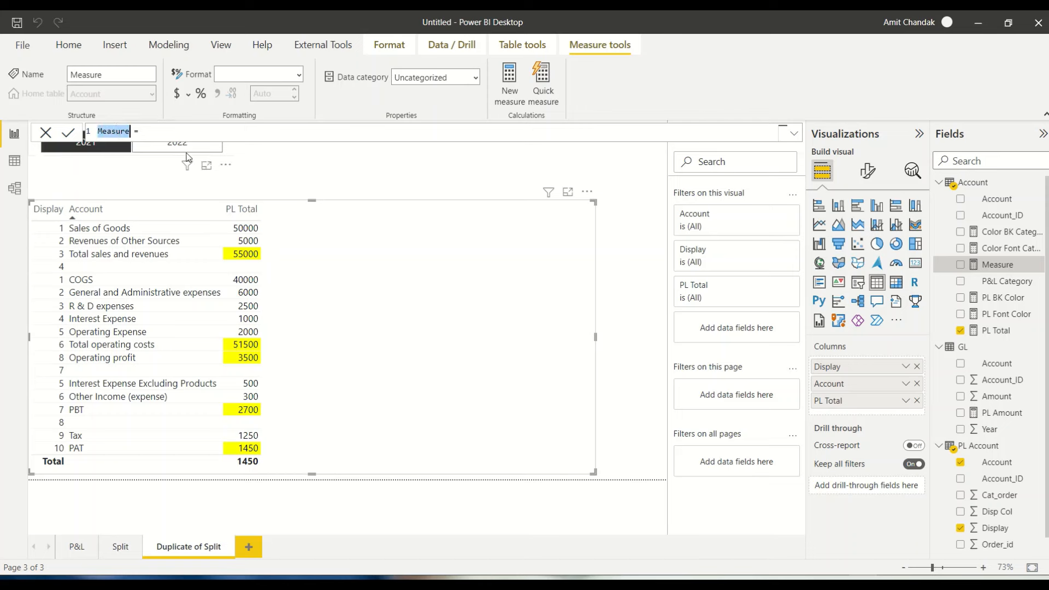
pyautogui.write('Icome Meausr')
pyautogui.hotkey('shift', 'Left')
pyautogui.hotkey('shift', 'Left')
pyautogui.write('nco')
pyautogui.press('Right')
pyautogui.press('Right')
pyautogui.press('Right')
# Begin the Income Measure formula with a CALCULATE function that takes [PL Total] as its expression
pyautogui.write('CALCULATE(')
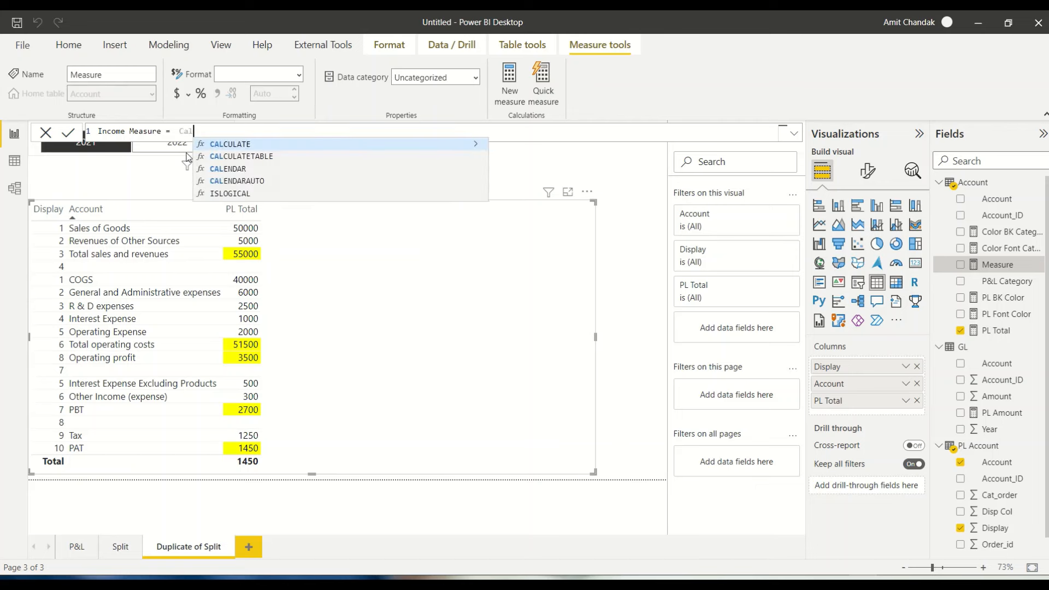
pyautogui.write('{t')
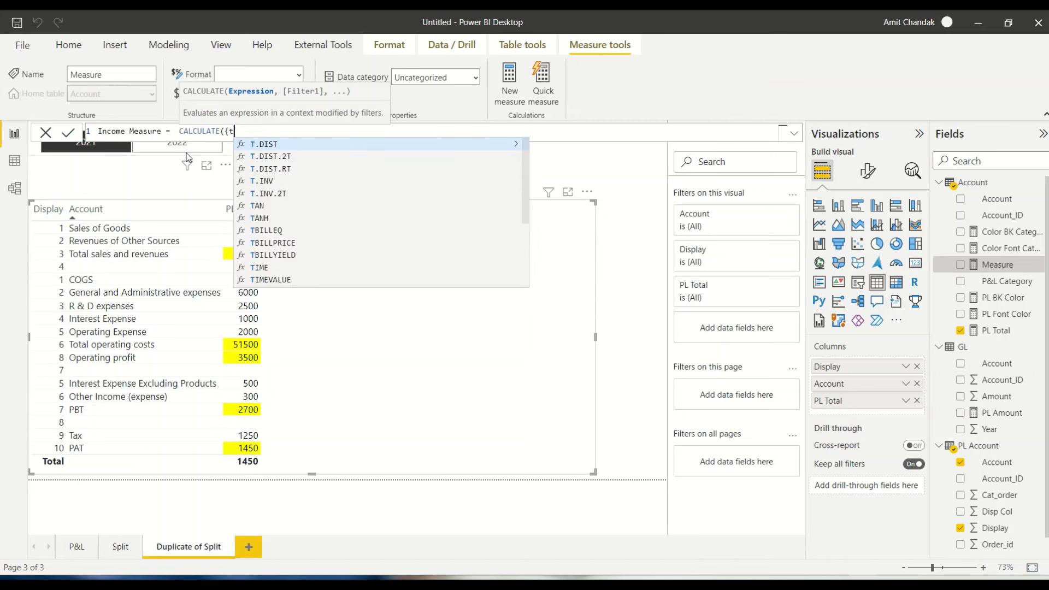
pyautogui.press('BackSpace')
pyautogui.write('toa')
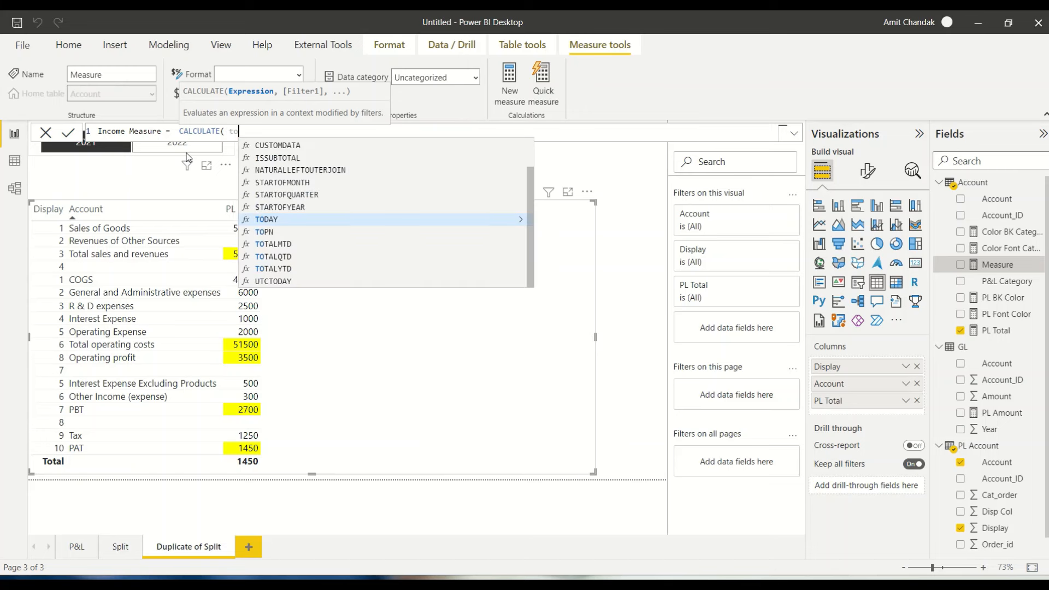
pyautogui.press('BackSpace')
pyautogui.press('BackSpace')
pyautogui.press('BackSpace')
pyautogui.press('BackSpace')
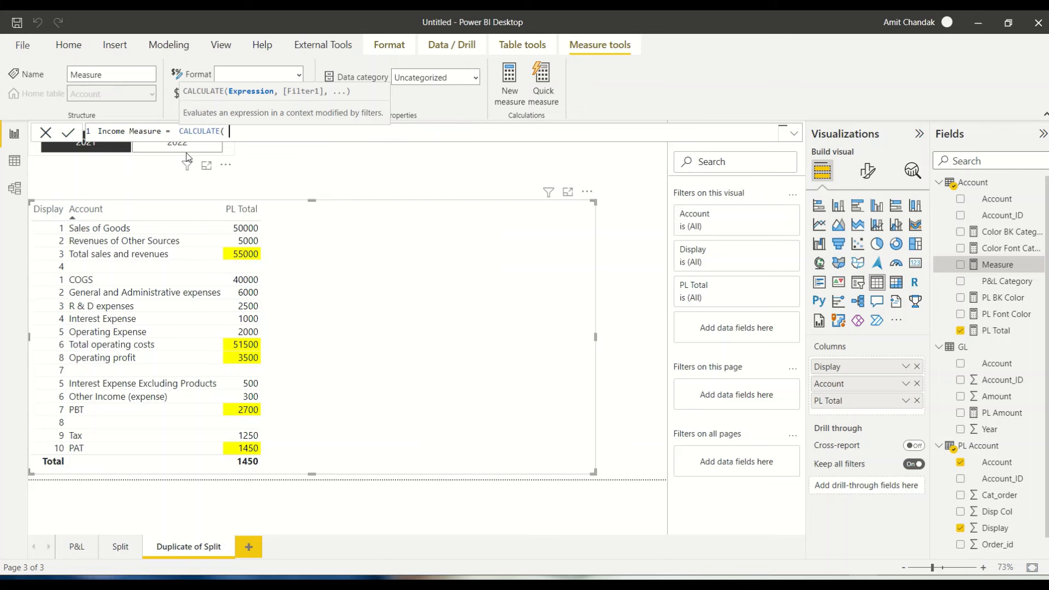
pyautogui.write('[PL')
pyautogui.press('Down')
pyautogui.press('Down')
pyautogui.press('Down')
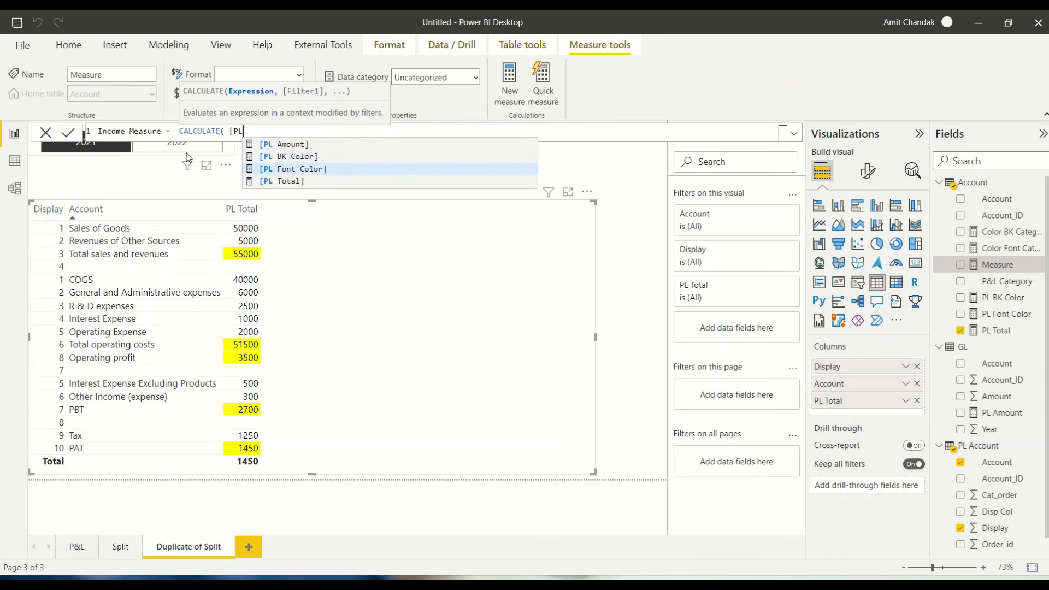
pyautogui.press('Tab')
pyautogui.write(', ')
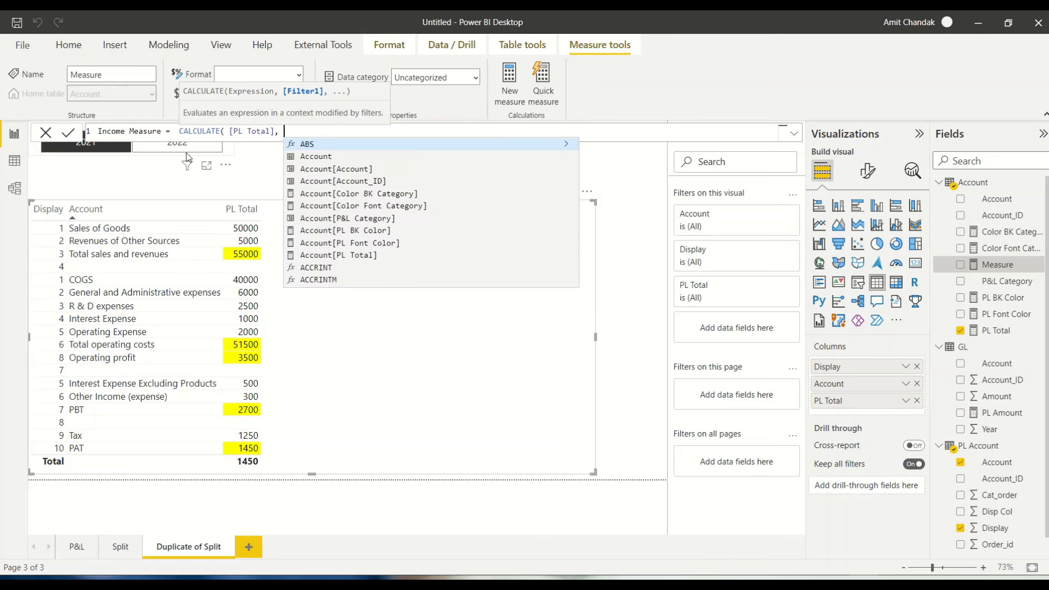
# Complete the CALCULATE formula with the filter FILTER('PL Account', 'PL Account'[Disp Col] =1)
pyautogui.write('FILTER(')
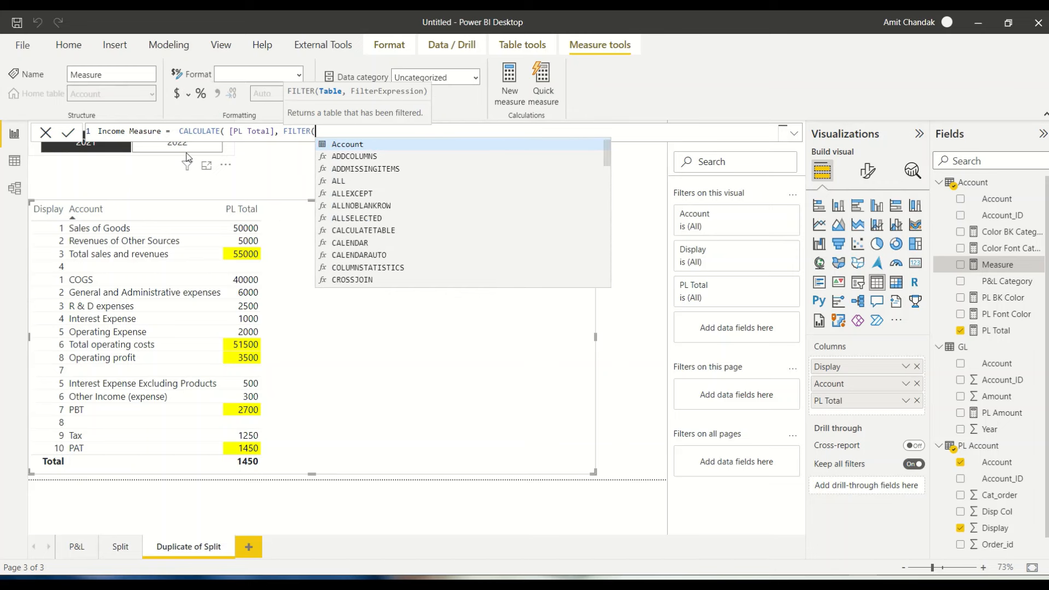
pyautogui.write("'P")
pyautogui.press('Tab')
pyautogui.write(', pl')
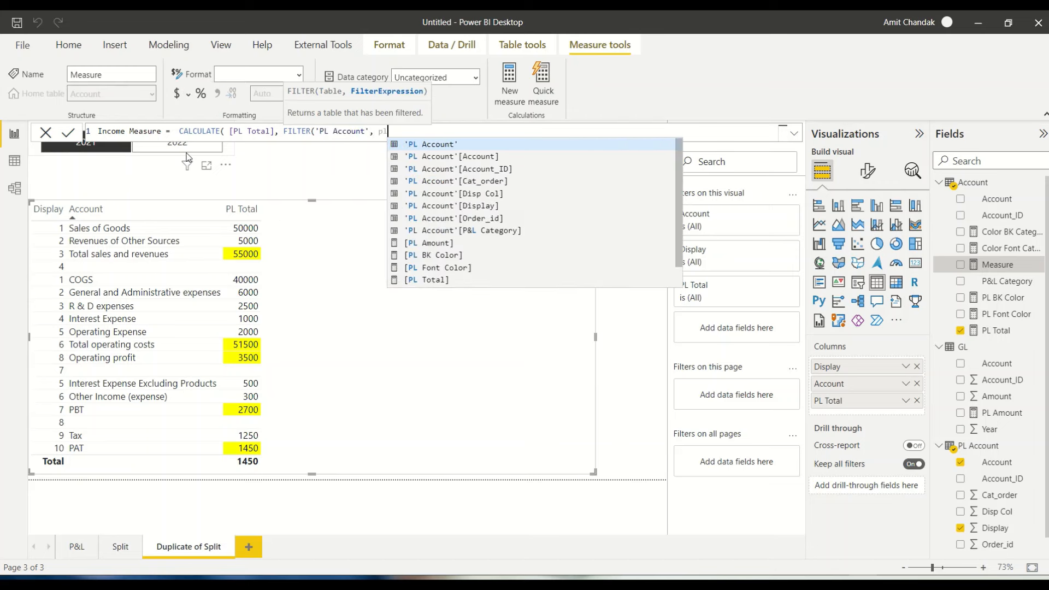
pyautogui.press('Down')
pyautogui.press('Down')
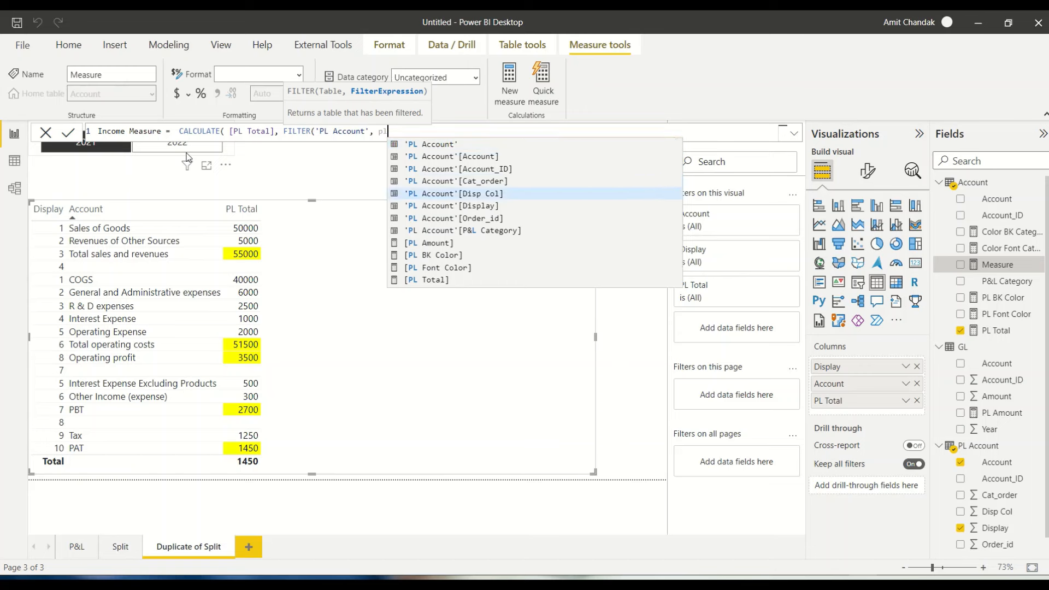
pyautogui.press('Tab')
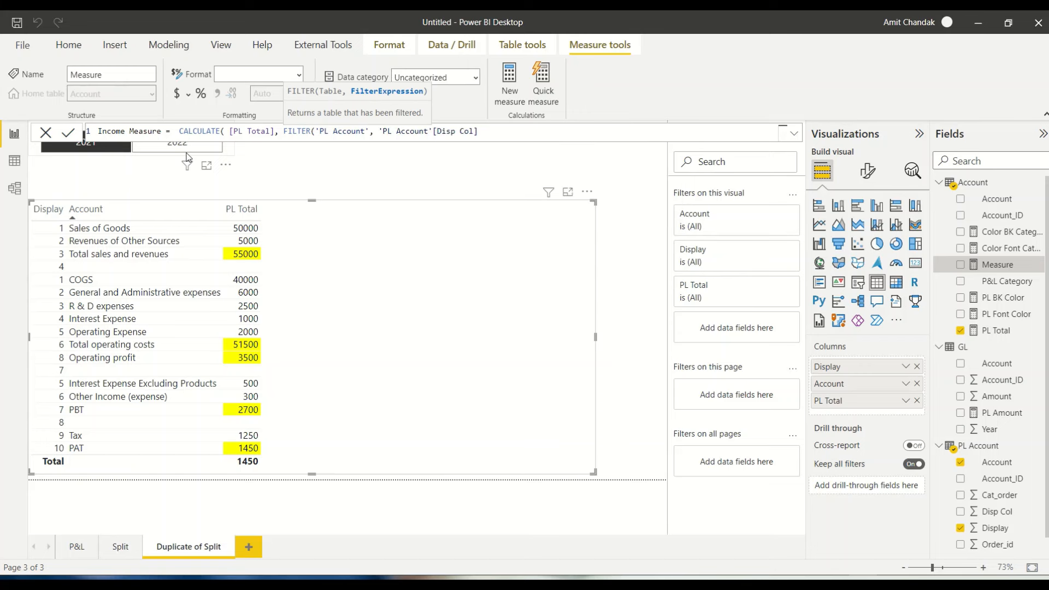
pyautogui.write('=1))')
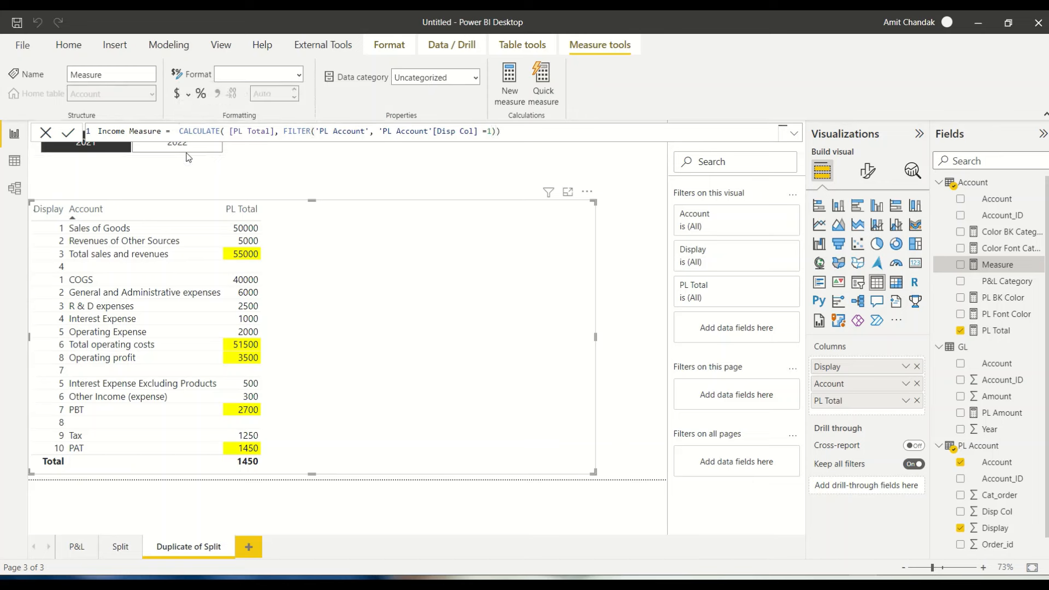
# Commit Income Measure and create Expense Measure from a copy of its formula, with the filter 'PL Account'[Disp Col] =2
pyautogui.press('Return')
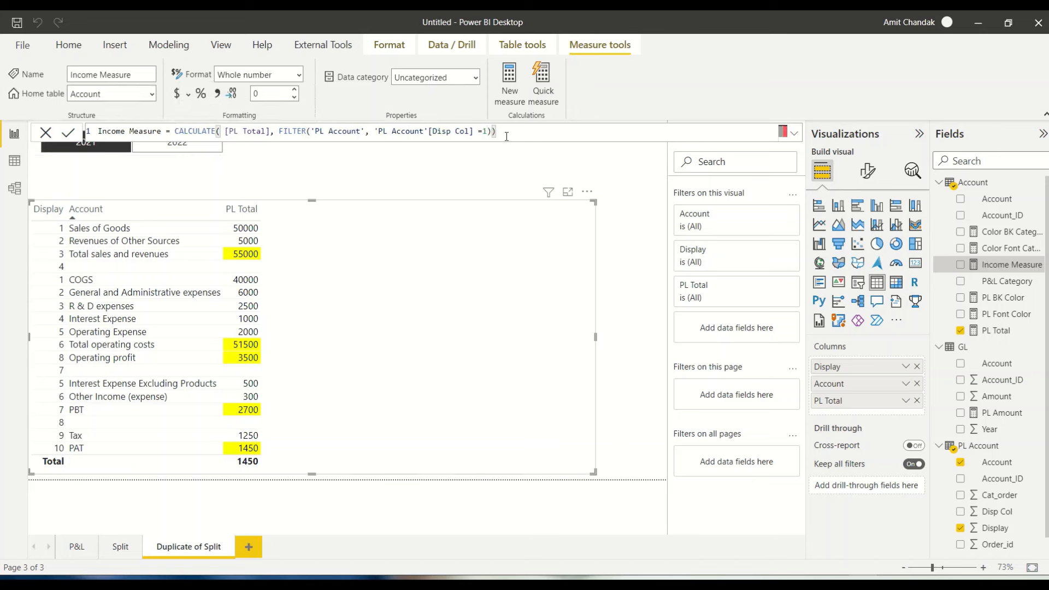
pyautogui.moveTo(497, 131); pyautogui.dragTo(96, 131)
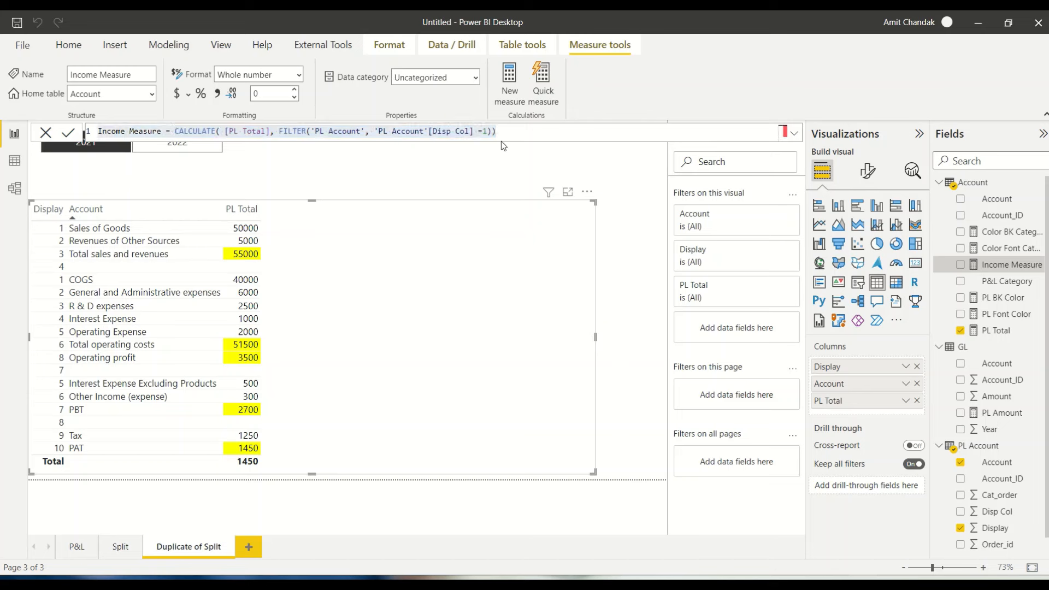
pyautogui.write("Income Measure = CALCULATE( [PL Total], FILTER('PL Account', 'PL Account'[Disp Col] =1))")
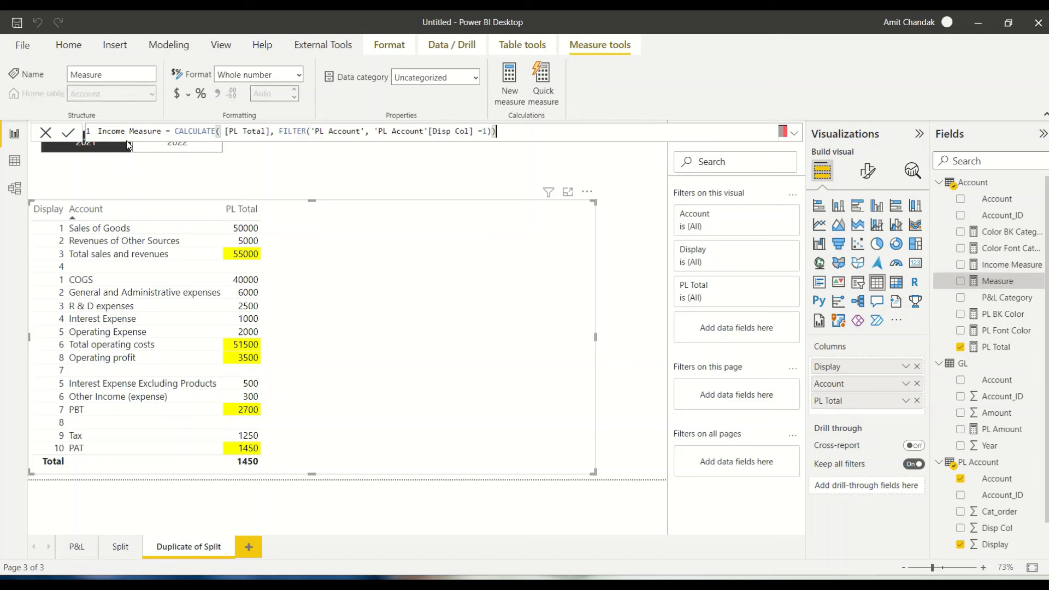
pyautogui.doubleClick(112, 133)
pyautogui.write('Expe')
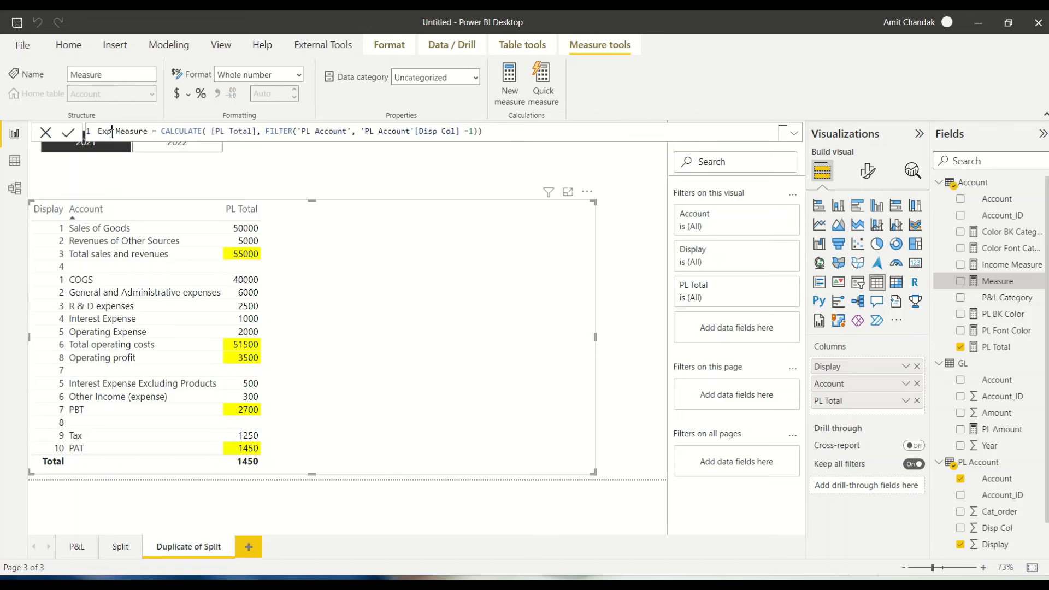
pyautogui.write('nse')
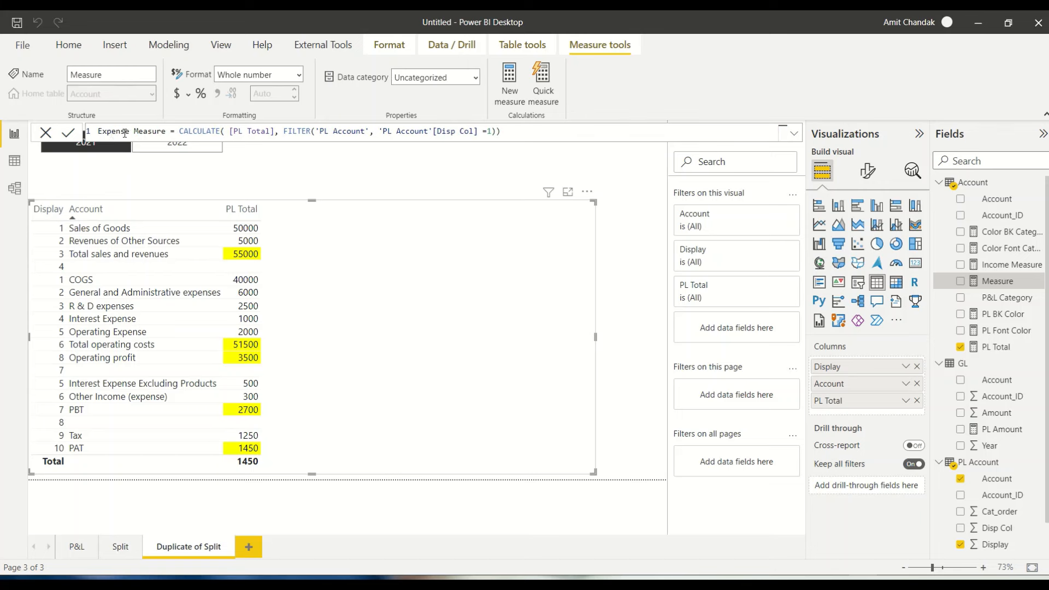
pyautogui.doubleClick(491, 132)
pyautogui.write('2')
pyautogui.press('Return')
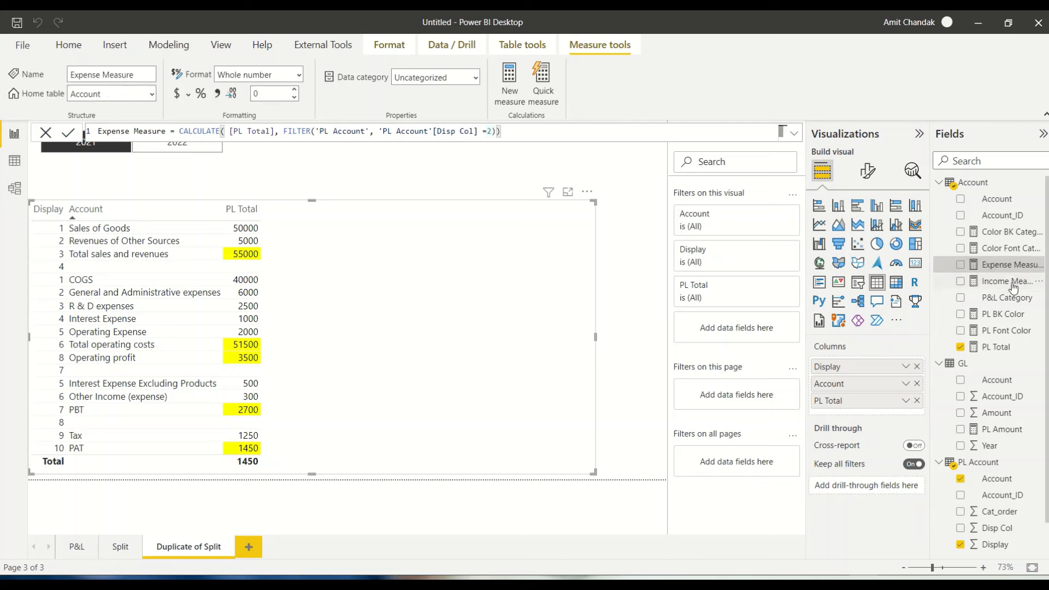
# Add Expense Measure and Income Measure as columns to the table visual
pyautogui.moveTo(1000, 265); pyautogui.dragTo(352, 264)
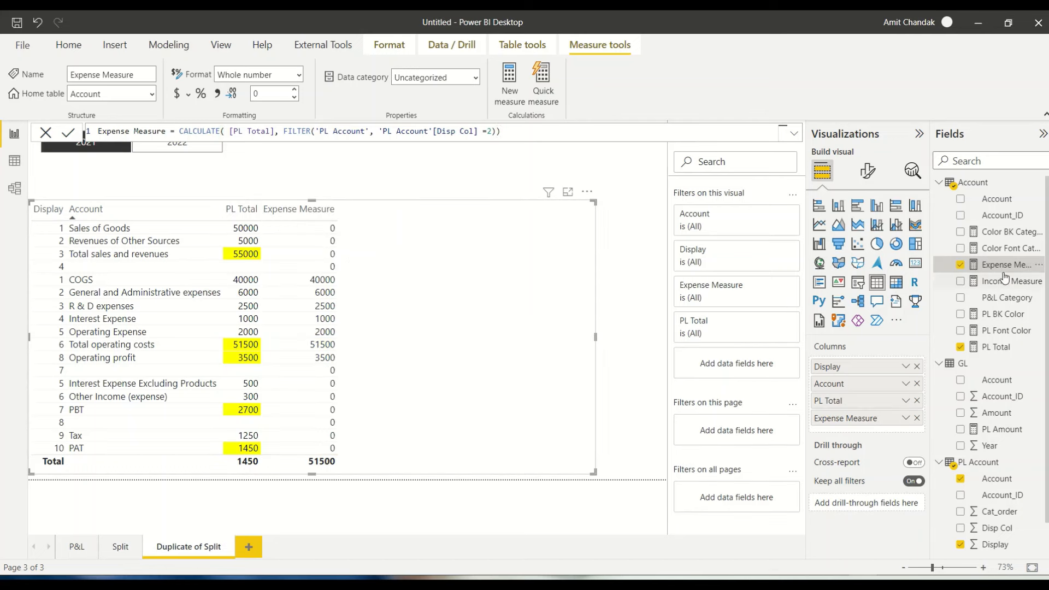
pyautogui.moveTo(1004, 281); pyautogui.dragTo(464, 284)
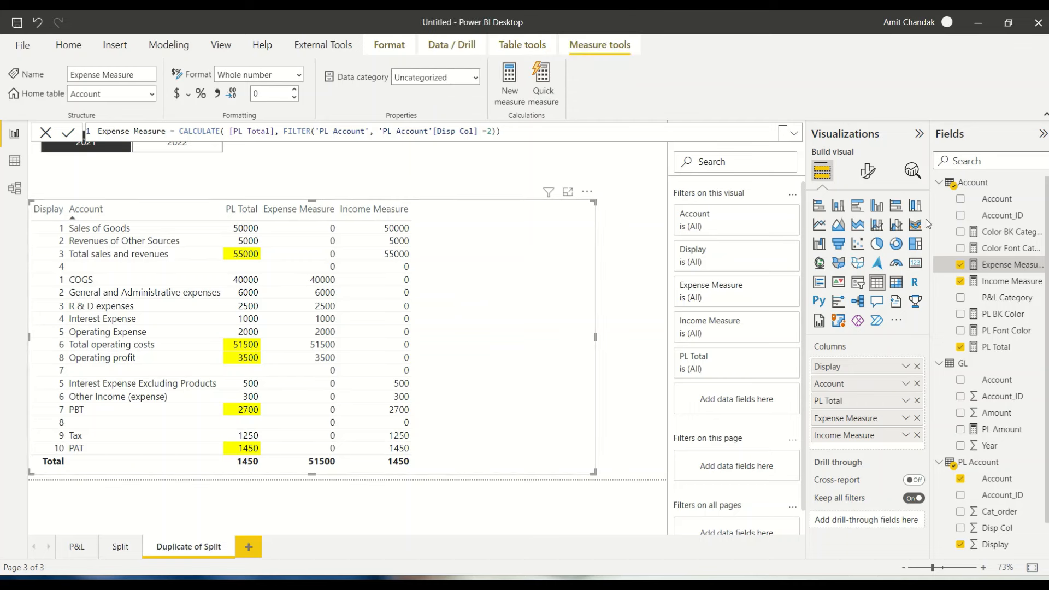
# Create a new measure from a copy of the Income Measure formula and name it Income Account
pyautogui.click(1015, 281)
pyautogui.moveTo(496, 132); pyautogui.dragTo(71, 136)
pyautogui.hotkey('ctrl', 'c')
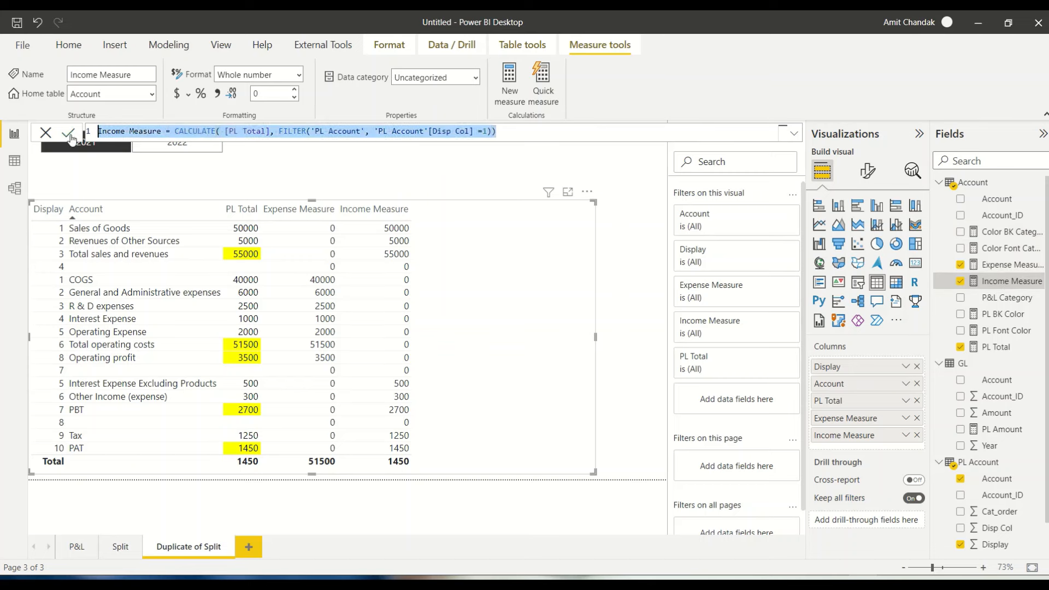
pyautogui.click(510, 83)
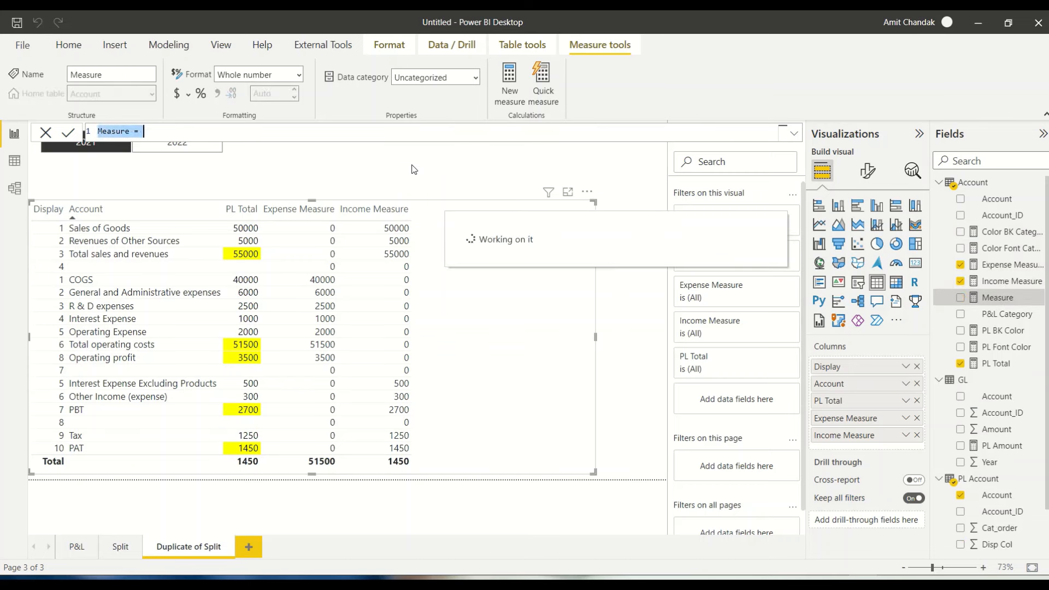
pyautogui.hotkey('ctrl', 'v')
pyautogui.doubleClick(138, 131)
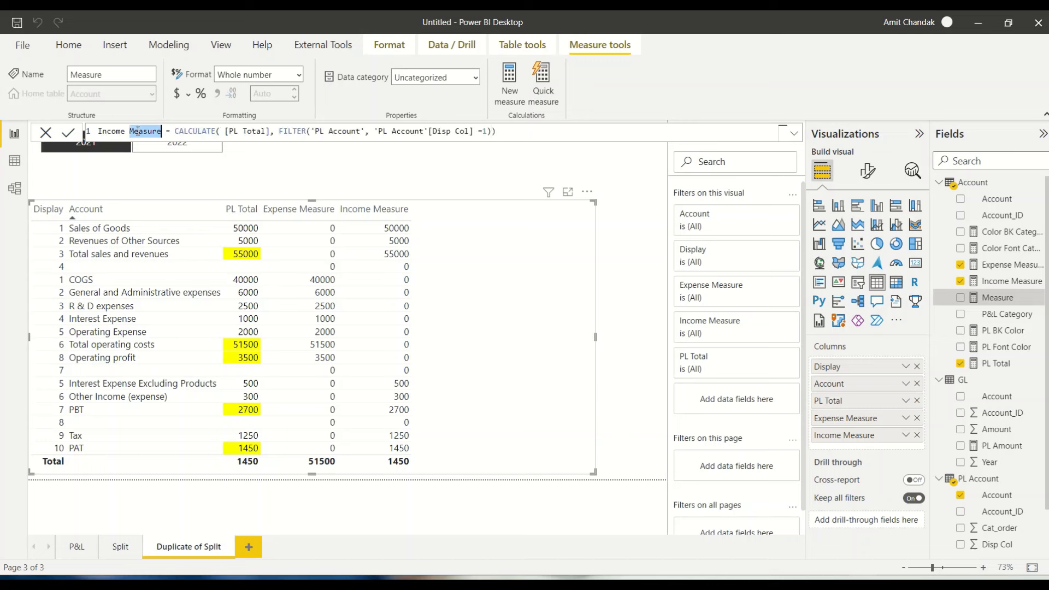
pyautogui.write('Account')
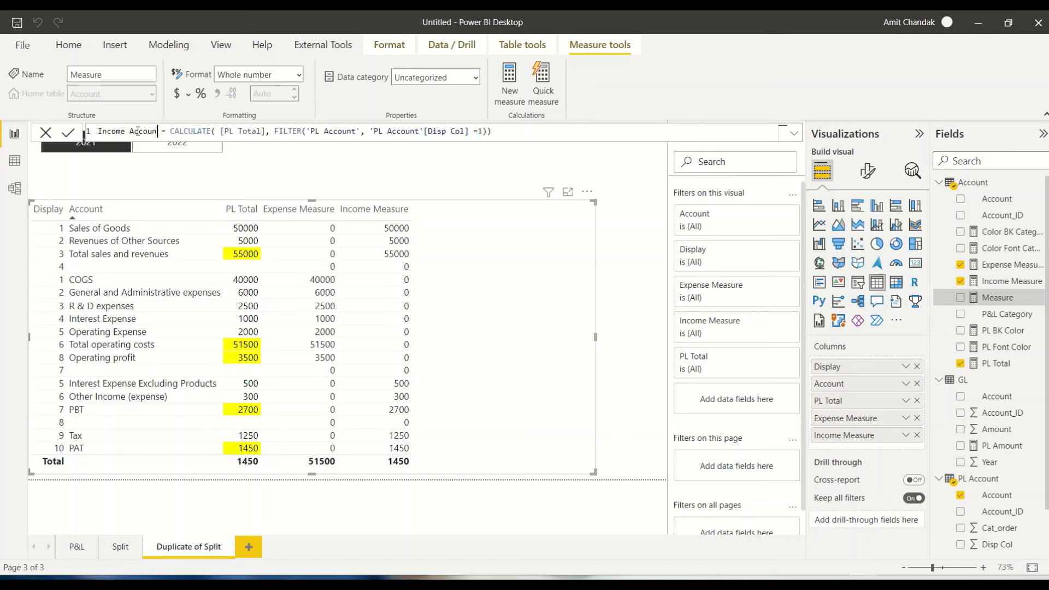
# Replace the [PL Total] expression in the Income Account formula with MIN('PL Account'[Account])
pyautogui.moveTo(269, 131); pyautogui.dragTo(225, 131)
pyautogui.write('MIN(')
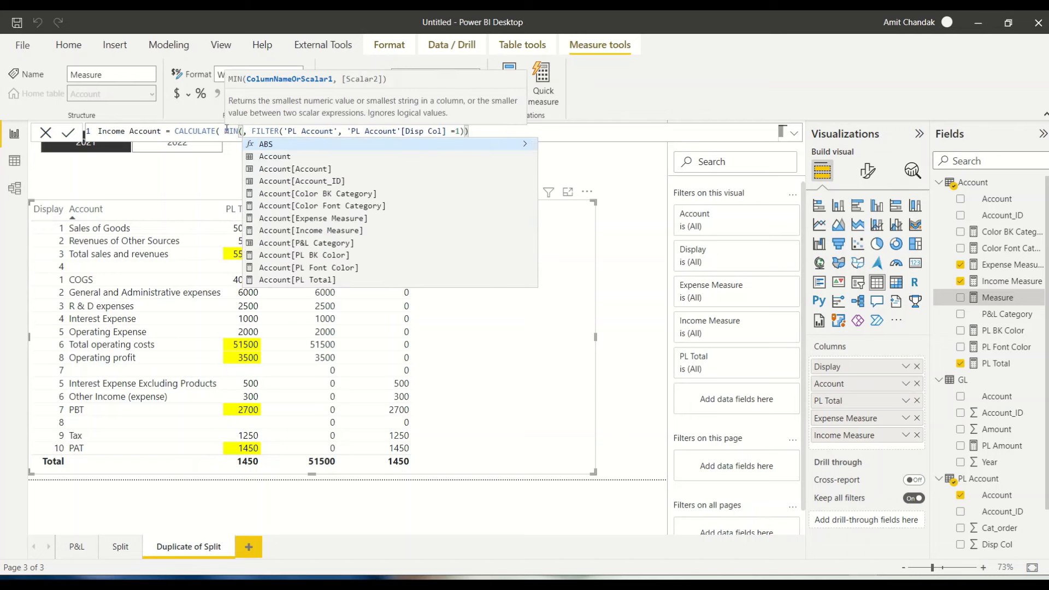
pyautogui.write("'")
pyautogui.press('Down')
pyautogui.press('Tab')
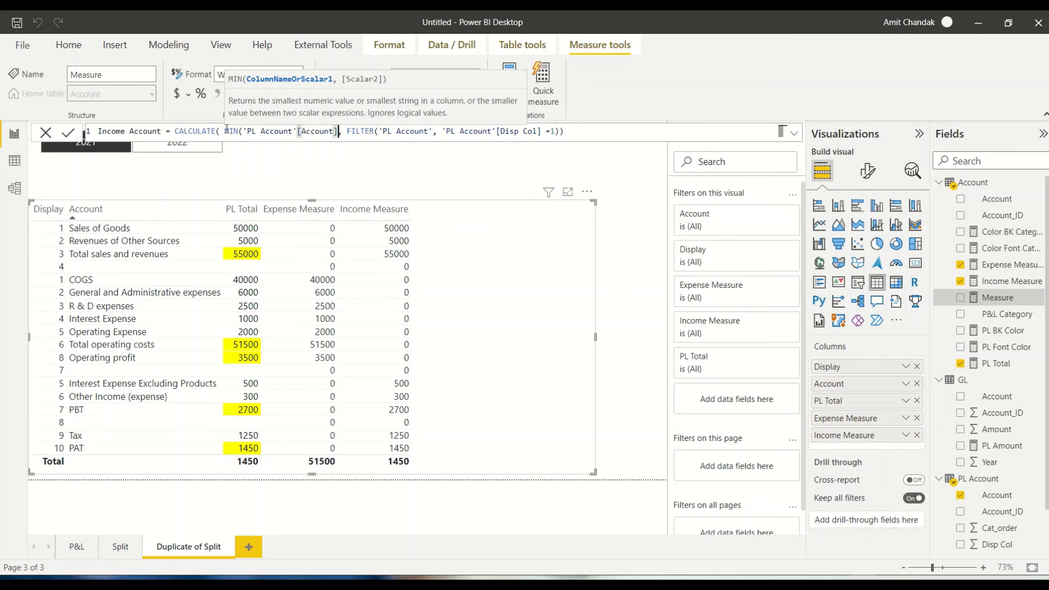
pyautogui.write(')')
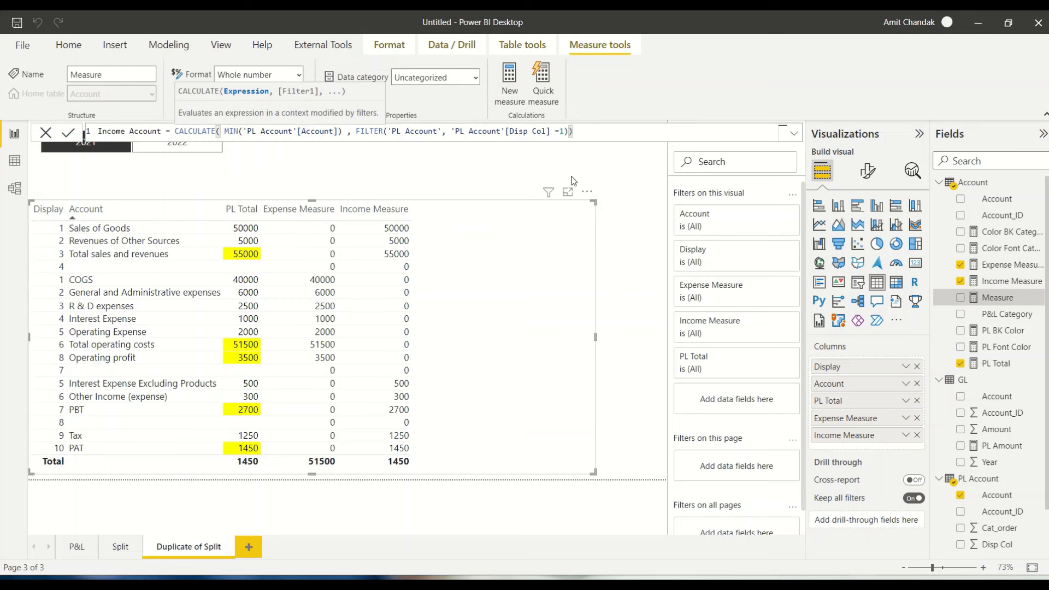
# Commit Income Account, create a new measure from a copy of its formula and name it Expense Account
pyautogui.moveTo(580, 131); pyautogui.dragTo(21, 131)
pyautogui.hotkey('ctrl', 'c')
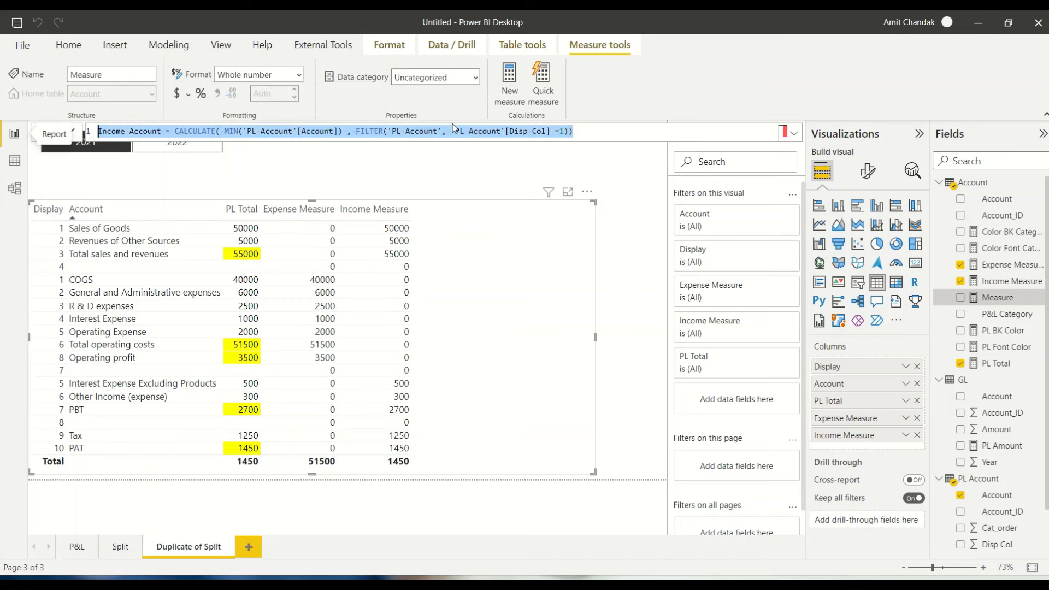
pyautogui.click(643, 94)
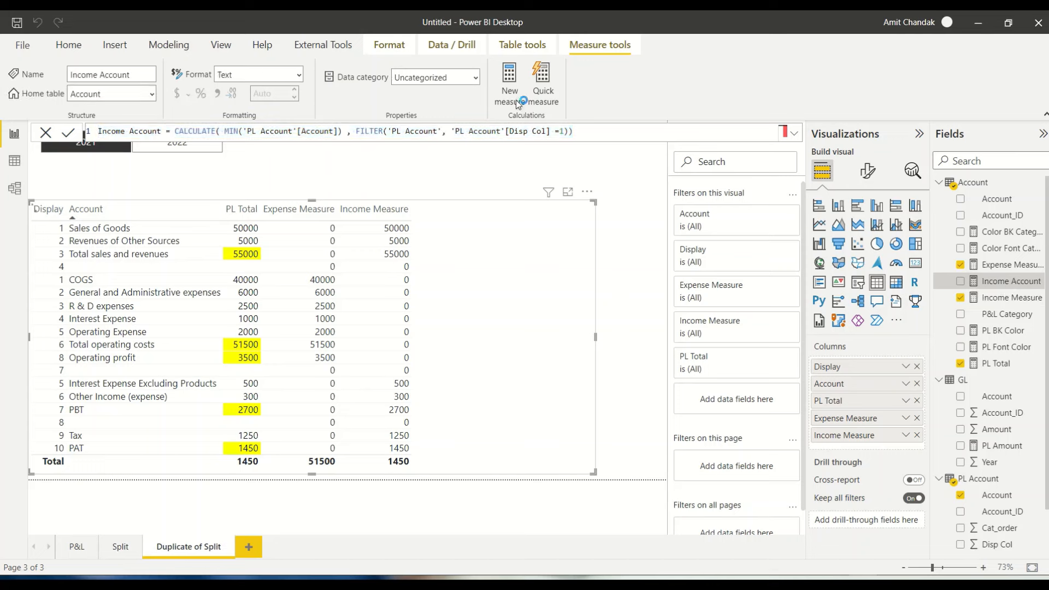
pyautogui.click(516, 100)
pyautogui.hotkey('ctrl', 'a')
pyautogui.hotkey('ctrl', 'v')
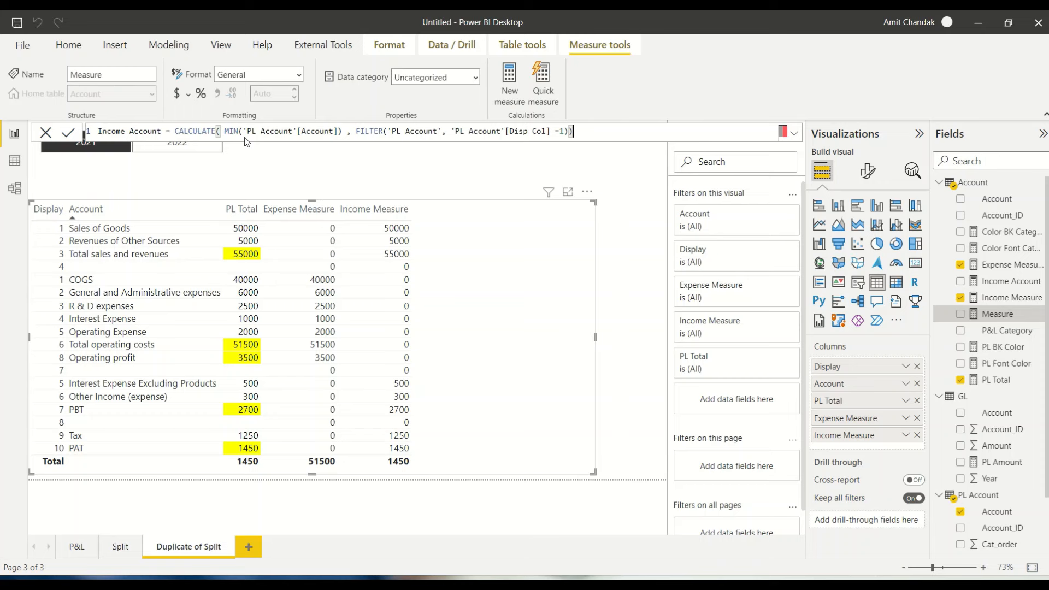
pyautogui.doubleClick(111, 133)
pyautogui.write('Expense')
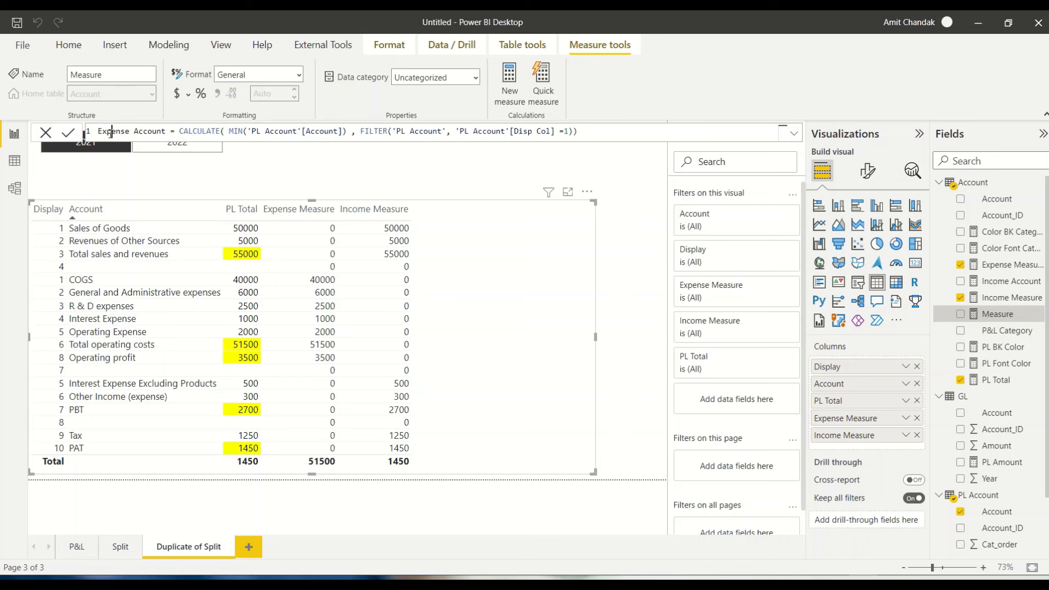
# Change the Expense Account filter to 'PL Account'[Disp Col] =2 and commit the measure
pyautogui.doubleClick(111, 133)
pyautogui.click(568, 133)
pyautogui.doubleClick(568, 132)
pyautogui.write('2)')
pyautogui.press('Return')
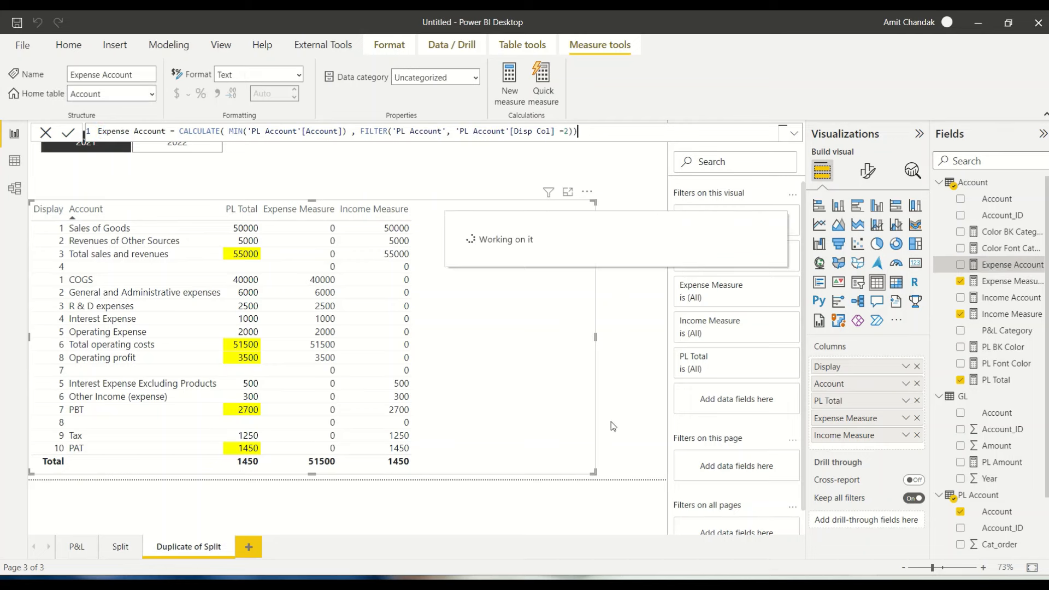
# Remove Account and PL Total from the table and order its columns Display, Income Account, Income Measure, Expense Account, Expense Measure
pyautogui.click(916, 384)
pyautogui.click(916, 384)
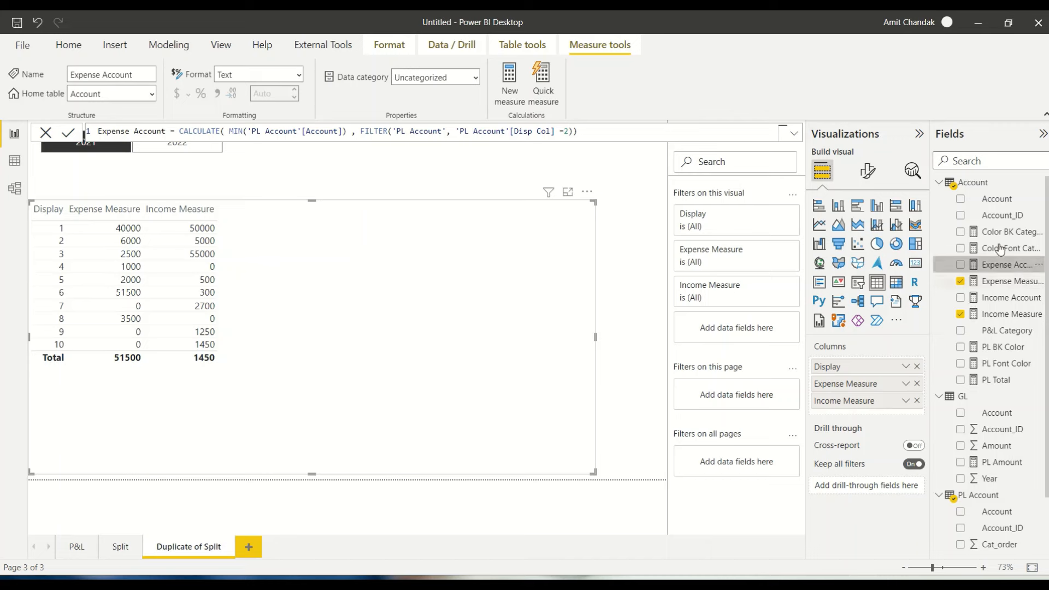
pyautogui.moveTo(1007, 298); pyautogui.dragTo(866, 432)
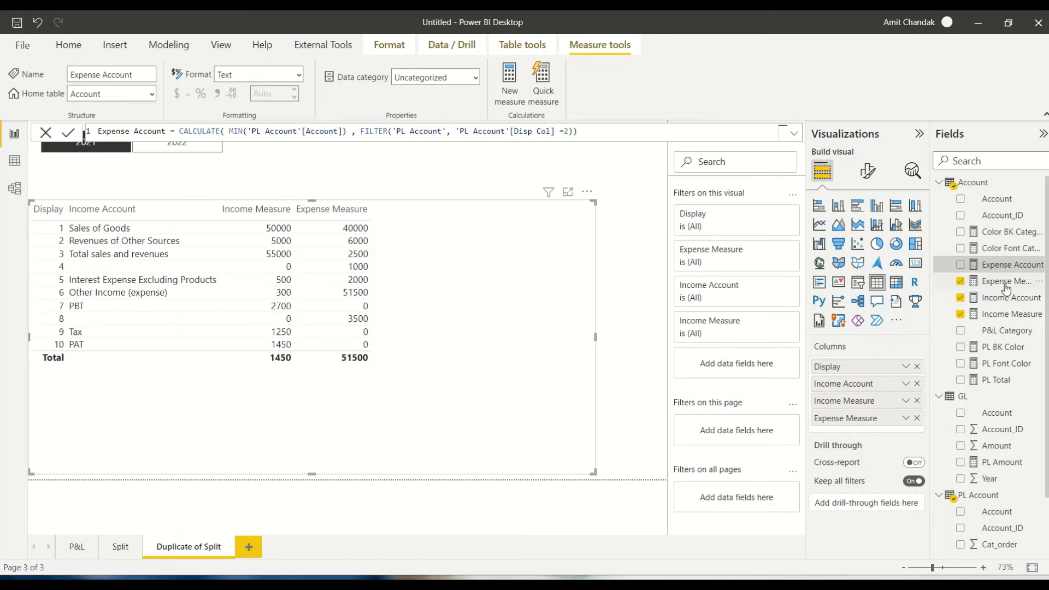
pyautogui.moveTo(1006, 270); pyautogui.dragTo(893, 414)
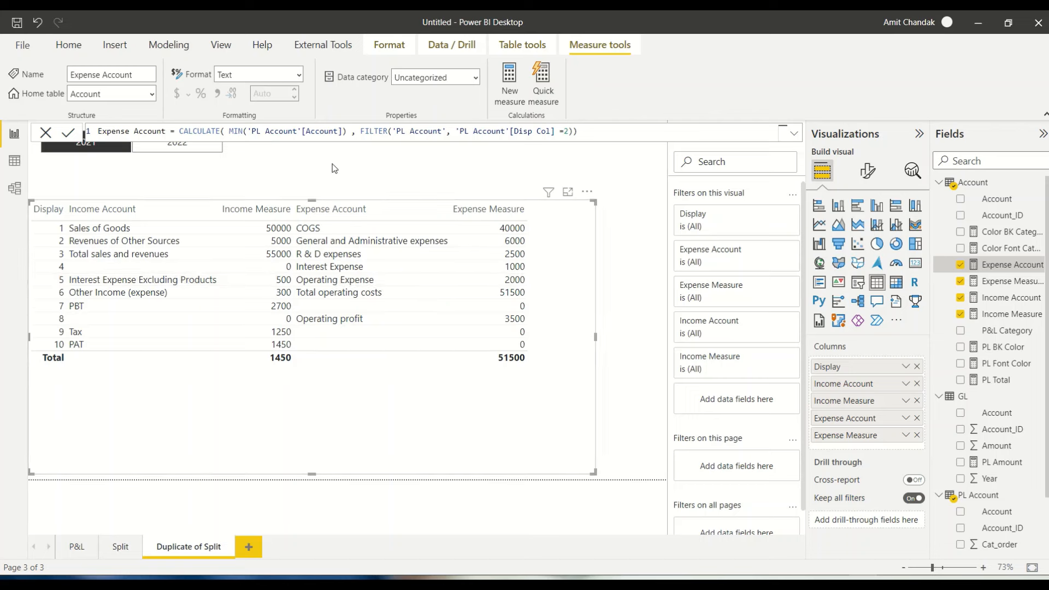
# Create a new measure named Income BK Color and begin its formula with SWITCH(True(), followed by a line break
pyautogui.doubleClick(115, 133)
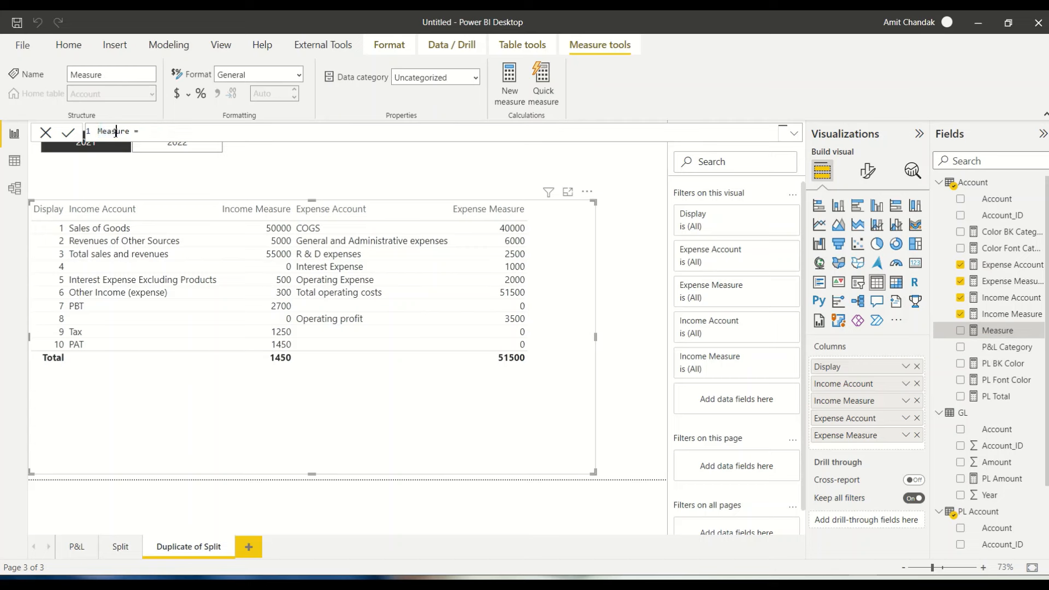
pyautogui.write('Income BK Color  =  Sw')
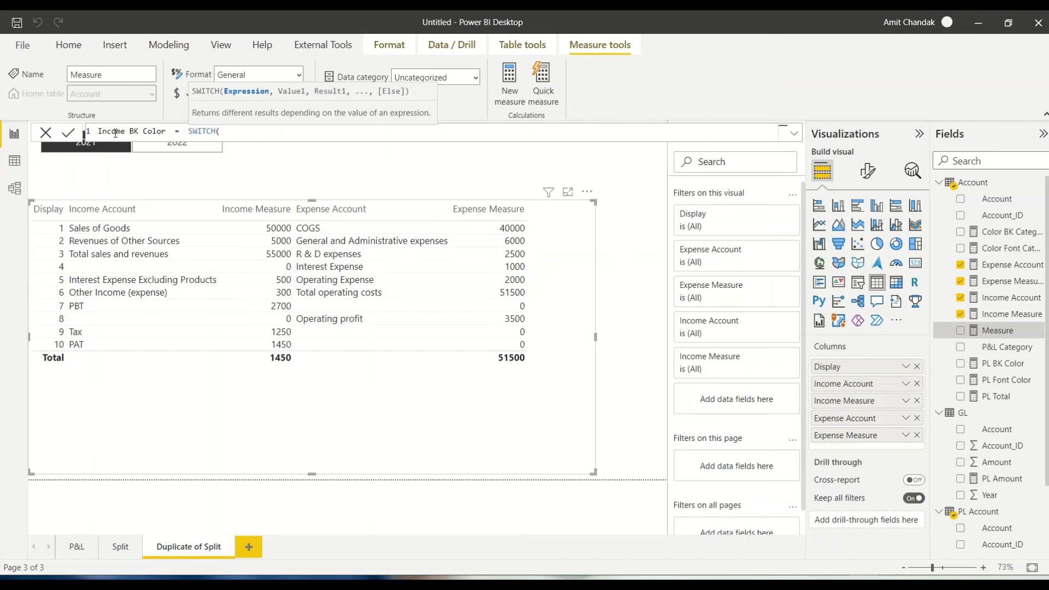
pyautogui.write('Tr')
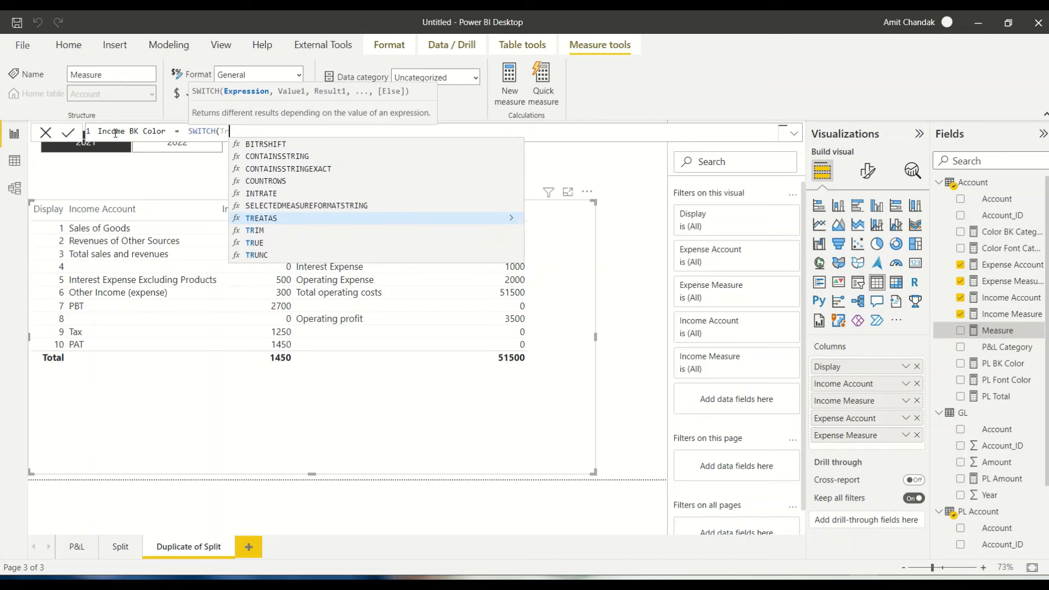
pyautogui.write('ue')
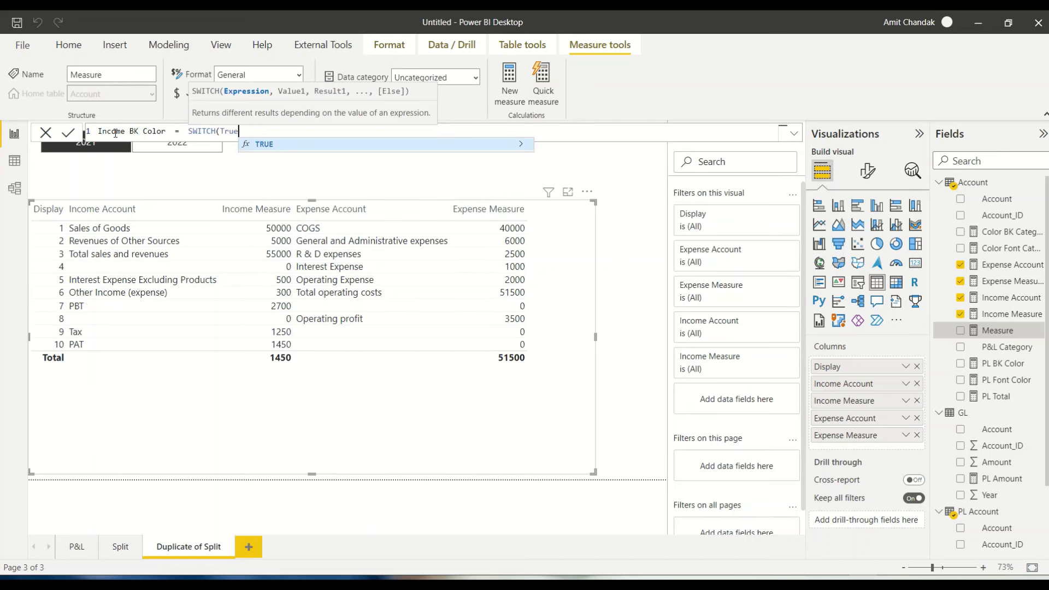
pyautogui.write('(),')
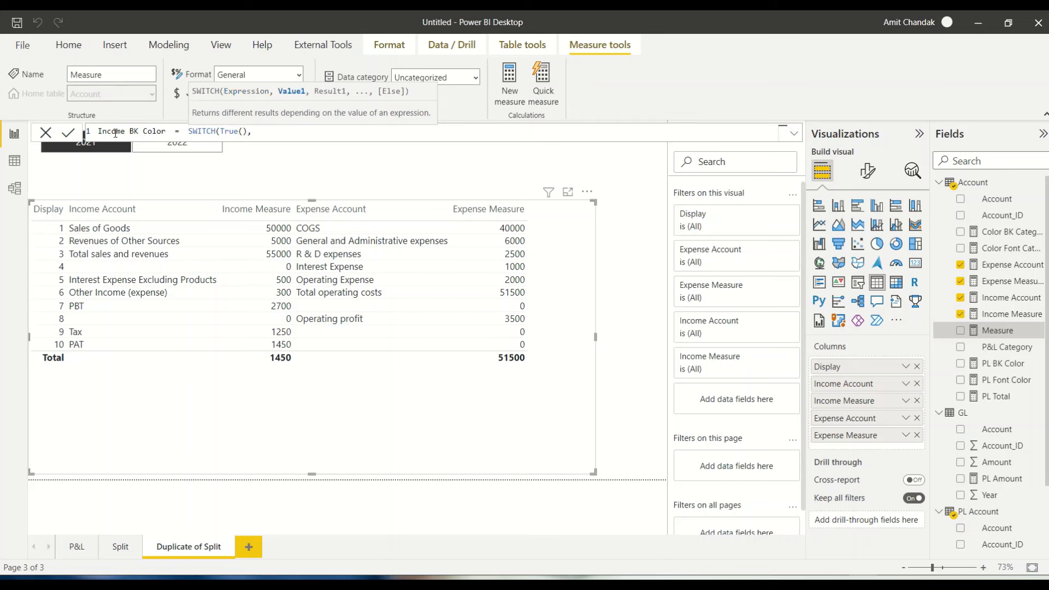
pyautogui.hotkey('shift', 'Return')
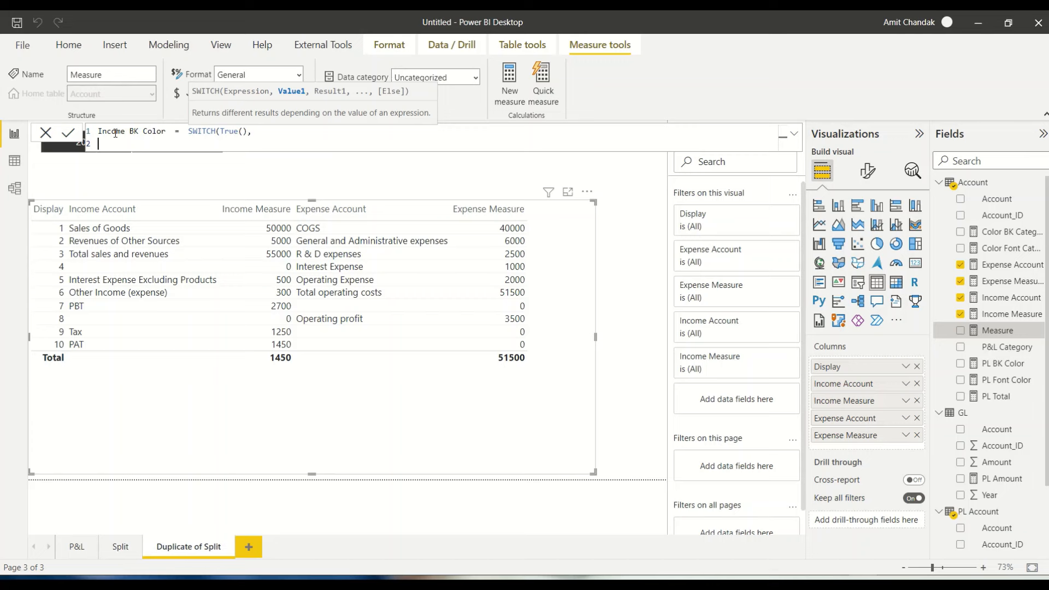
# Complete the SWITCH with the condition Max('PL Account'[Display]) in {3,7,10} returning "Yellow", and commit the measure
pyautogui.write('Max(')
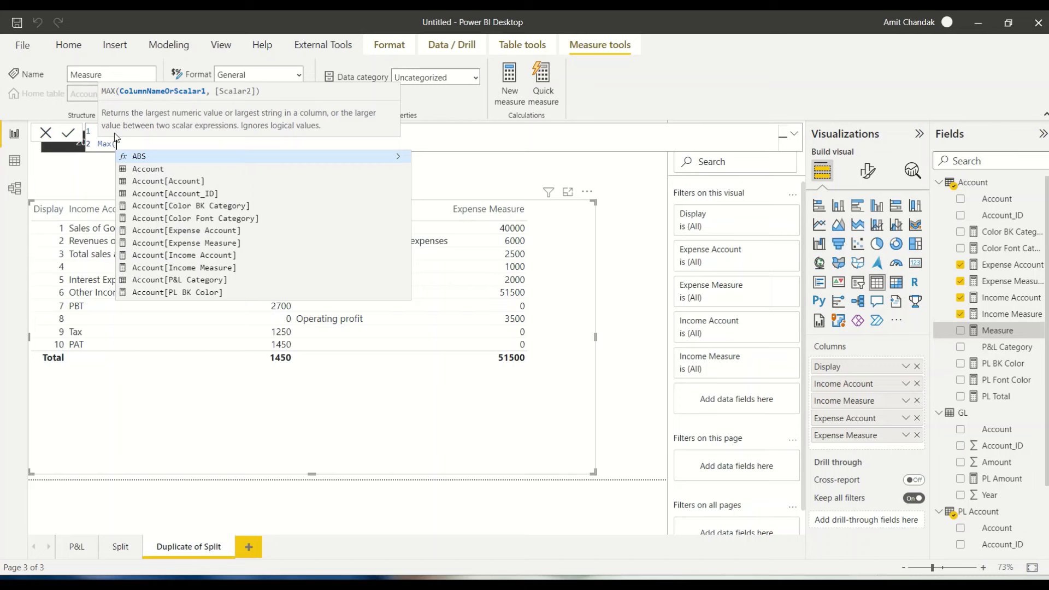
pyautogui.write('PL')
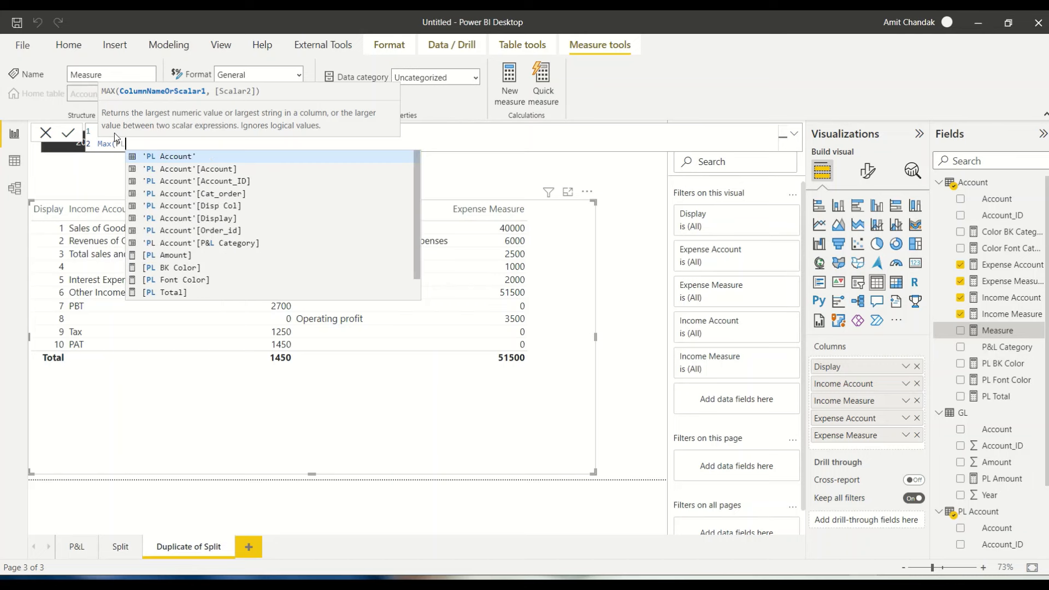
pyautogui.press('Down')
pyautogui.press('Down')
pyautogui.press('Down')
pyautogui.press('Down')
pyautogui.press('Down')
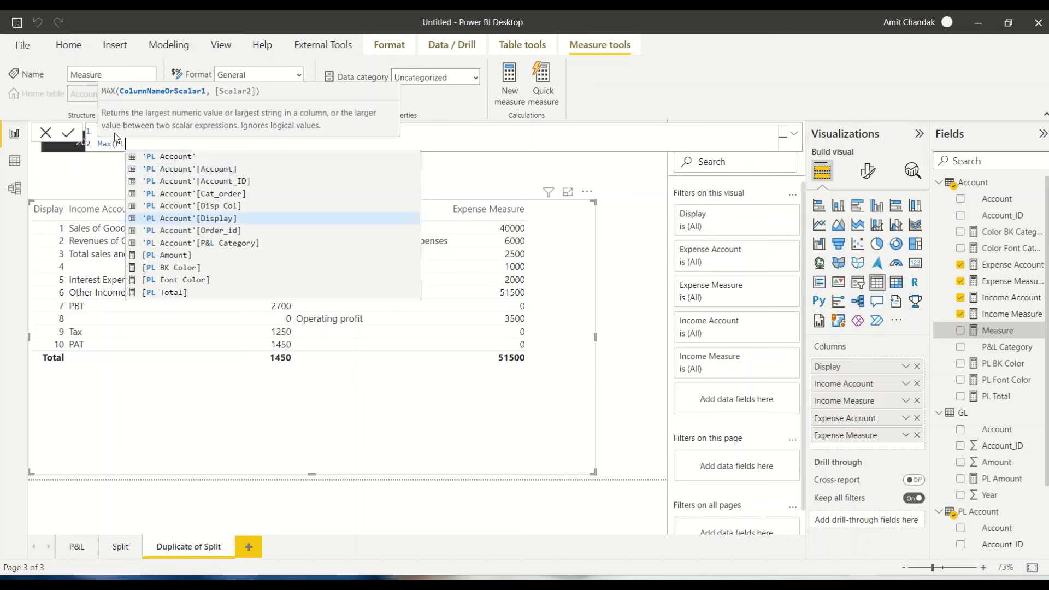
pyautogui.press('Tab')
pyautogui.write(') in ')
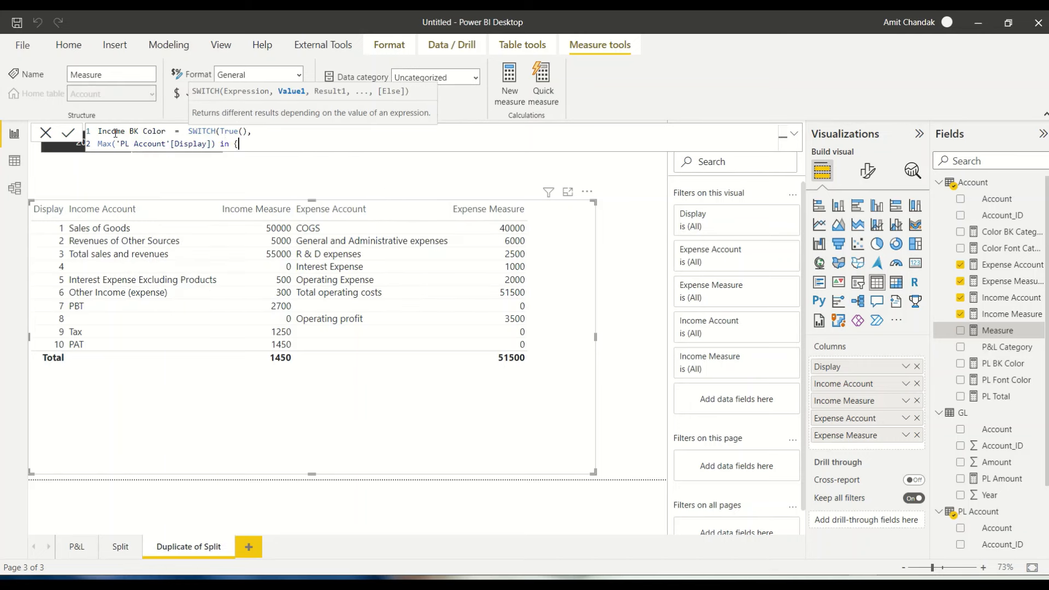
pyautogui.write('{3,')
pyautogui.write('7,10} , "Yellow")')
pyautogui.press('Return')
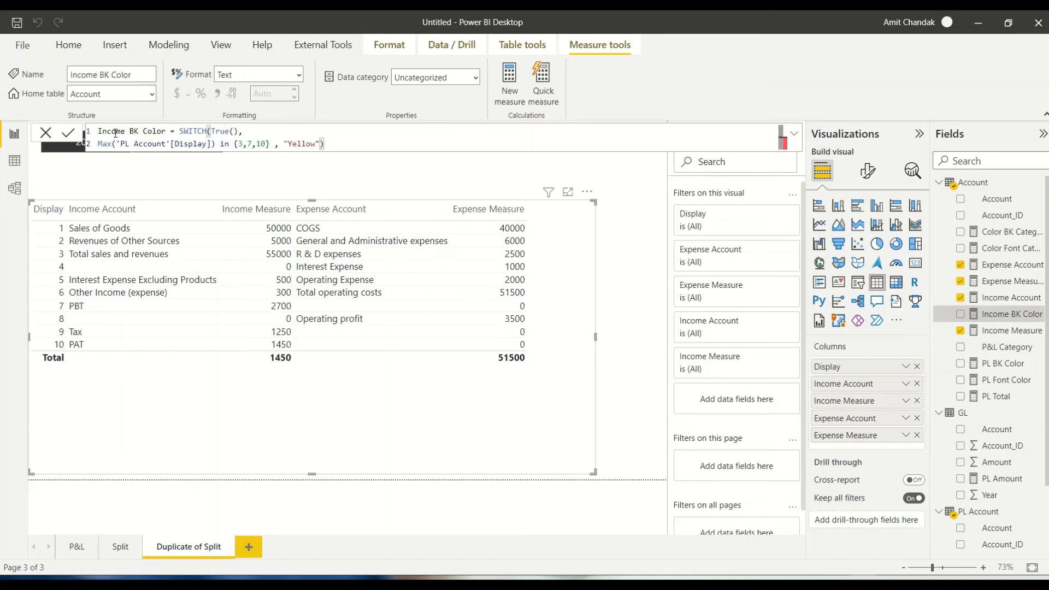
# Create a new measure from a copy of the Income BK Color formula and name it Income Font Color
pyautogui.hotkey('ctrl', 'a')
pyautogui.hotkey('ctrl', 'c')
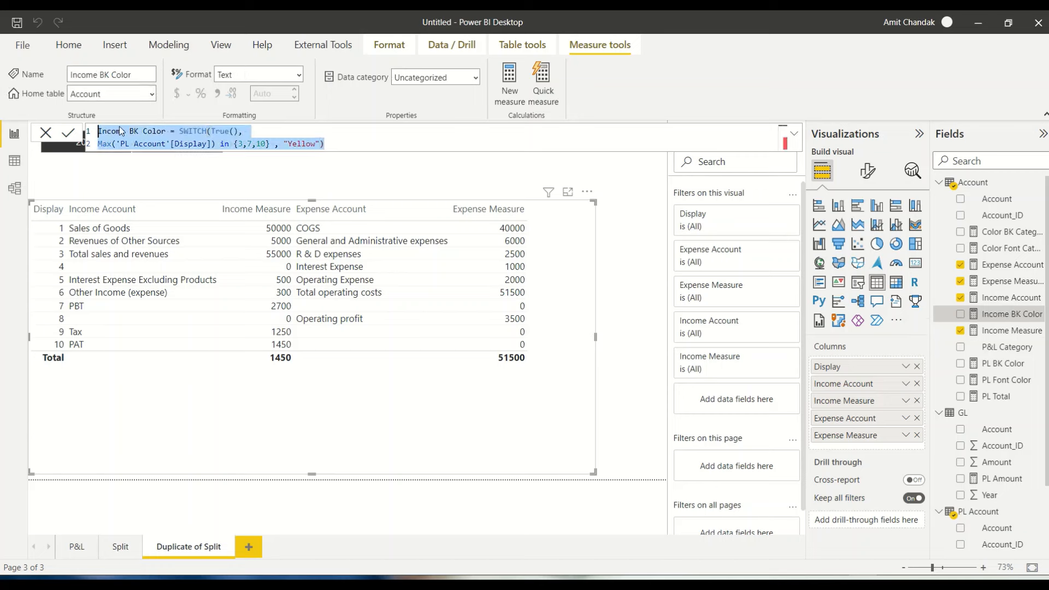
pyautogui.click(510, 94)
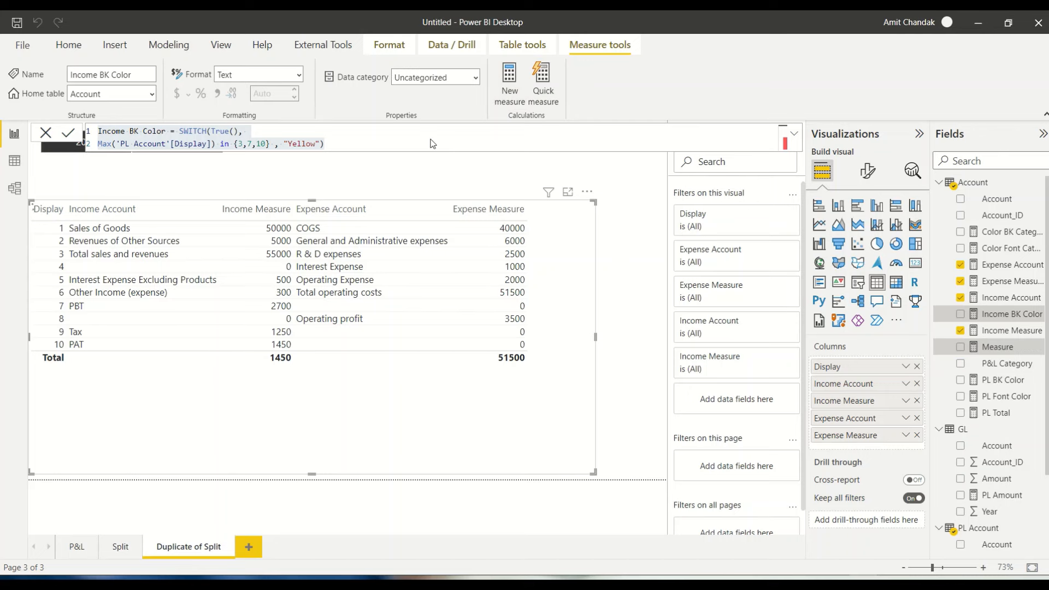
pyautogui.hotkey('ctrl', 'v')
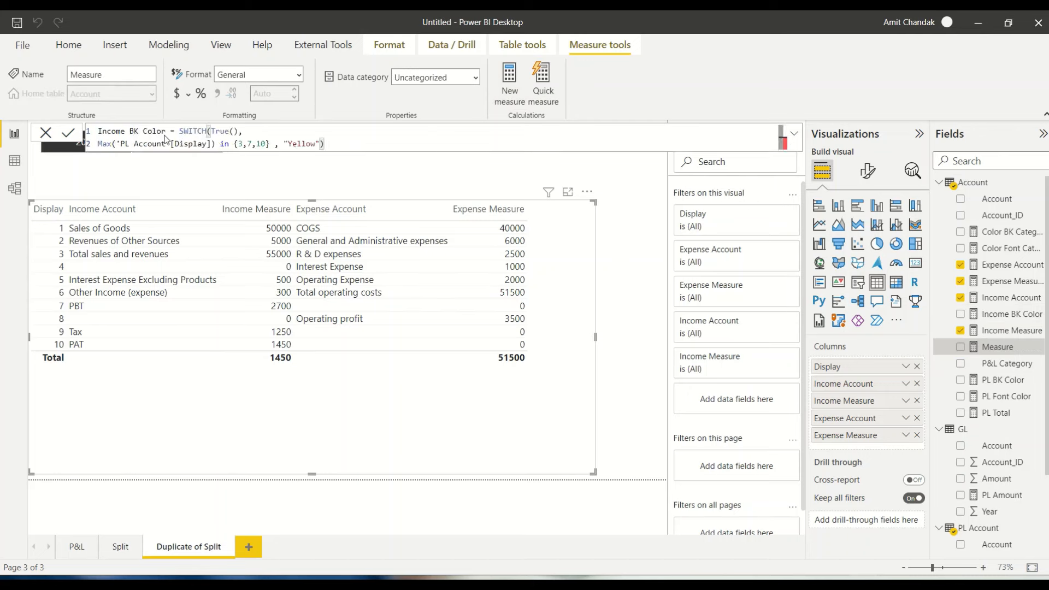
pyautogui.doubleClick(135, 131)
pyautogui.write('Font')
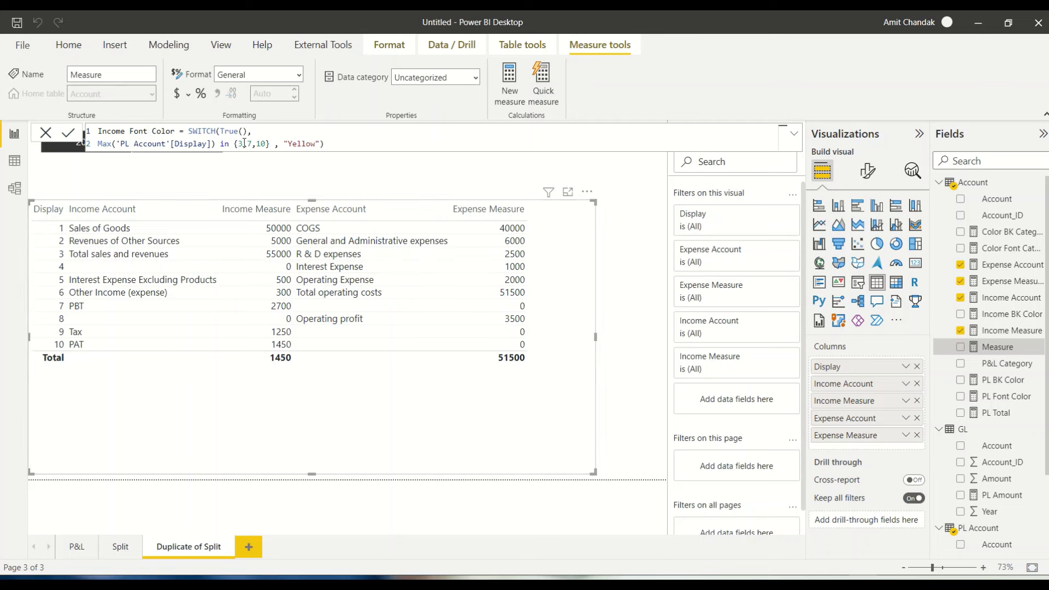
# Change the Income Font Color condition to Display values in {4,8} returning "White", and commit the measure
pyautogui.moveTo(238, 144); pyautogui.dragTo(267, 144)
pyautogui.write('4,8')
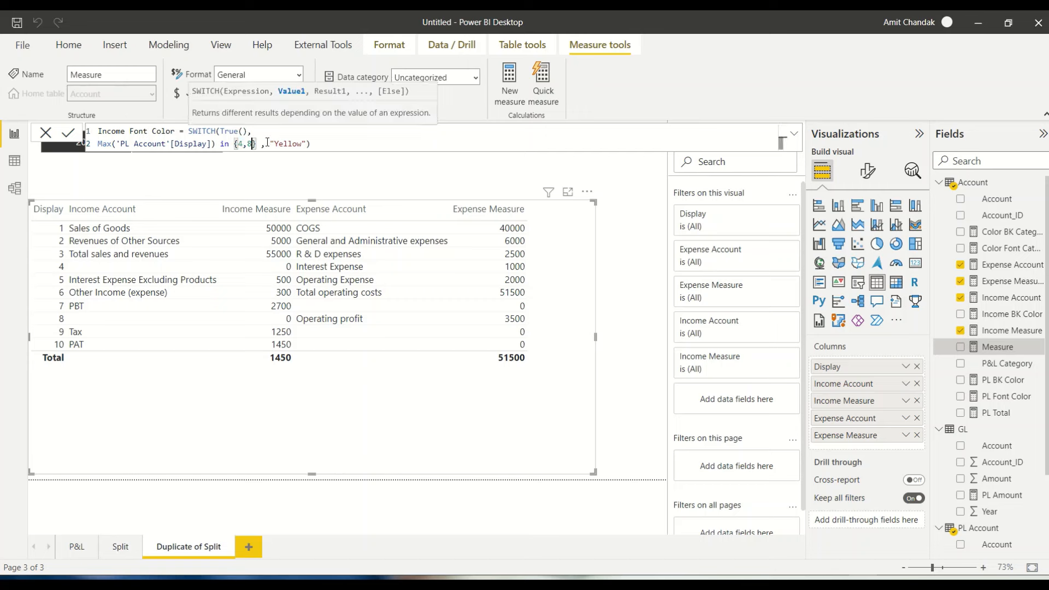
pyautogui.doubleClick(284, 142)
pyautogui.write('Whit')
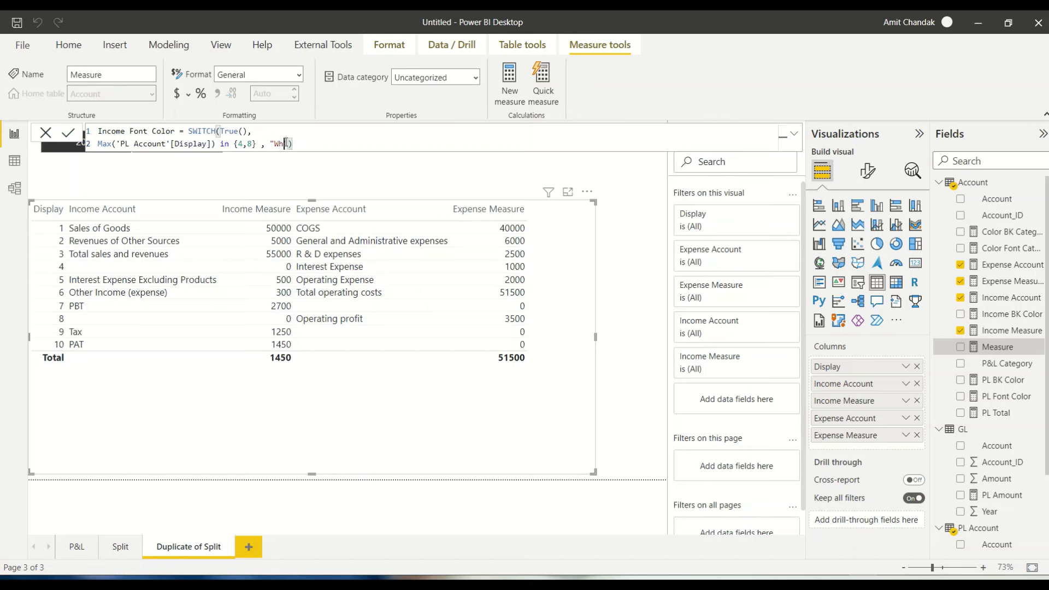
pyautogui.write('e')
pyautogui.click(328, 173)
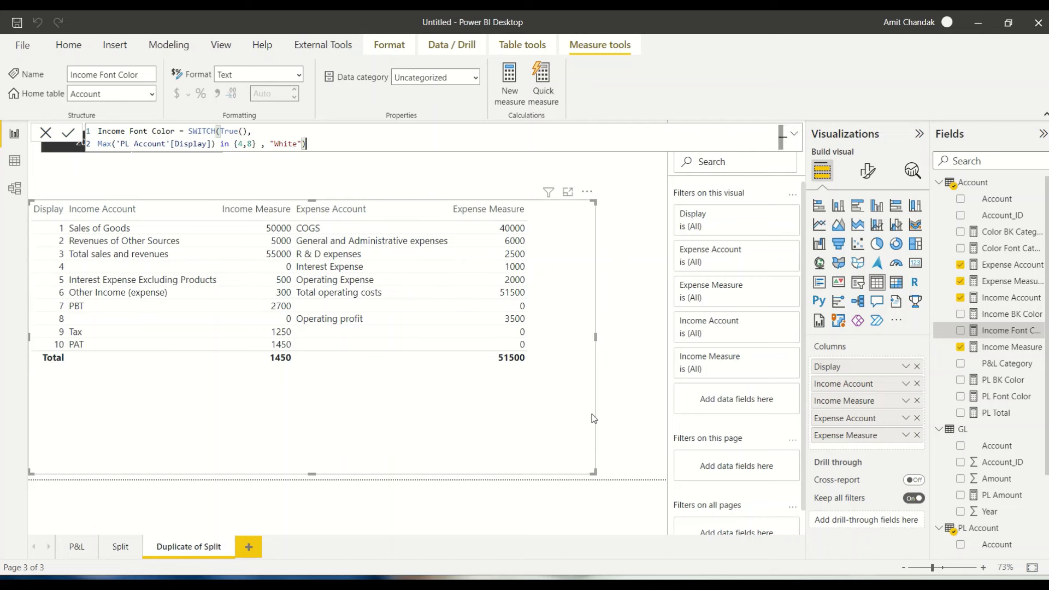
# Turn on conditional background color for the table's Income Account column in the cell elements formatting
pyautogui.click(868, 171)
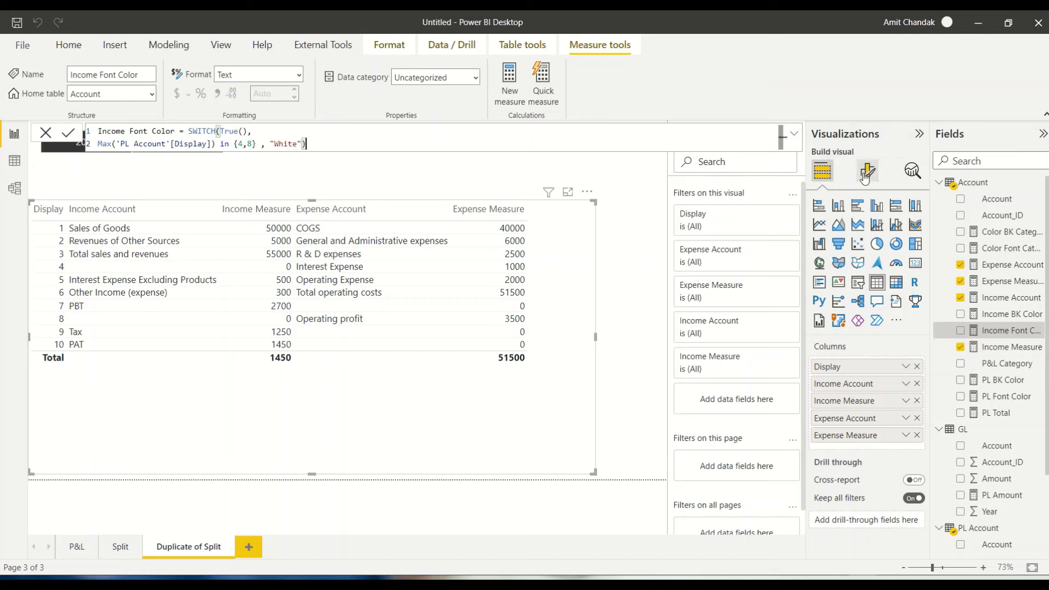
pyautogui.click(837, 434)
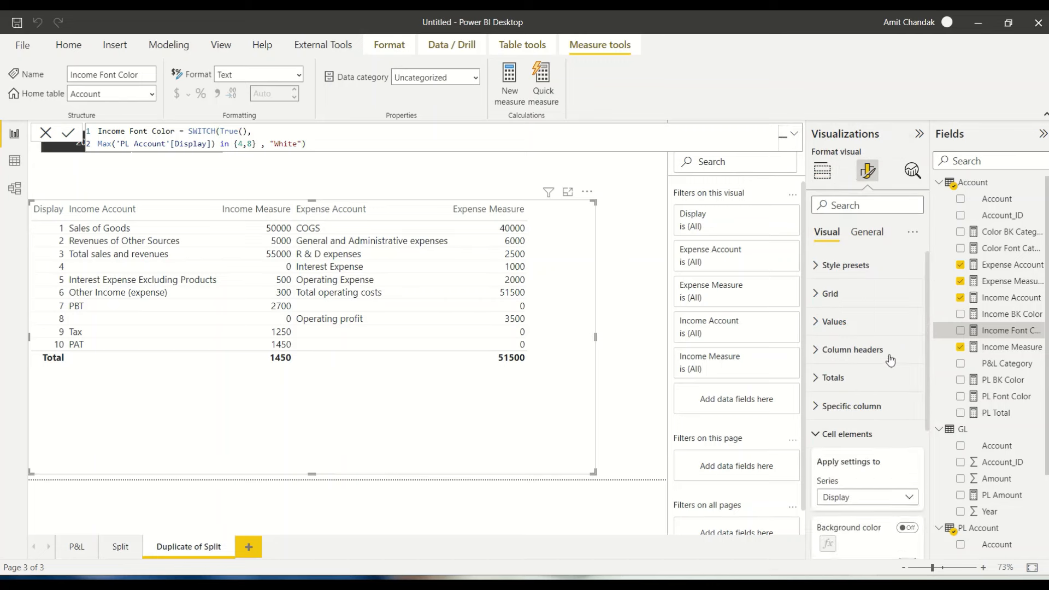
pyautogui.scroll(-3, 886, 363)
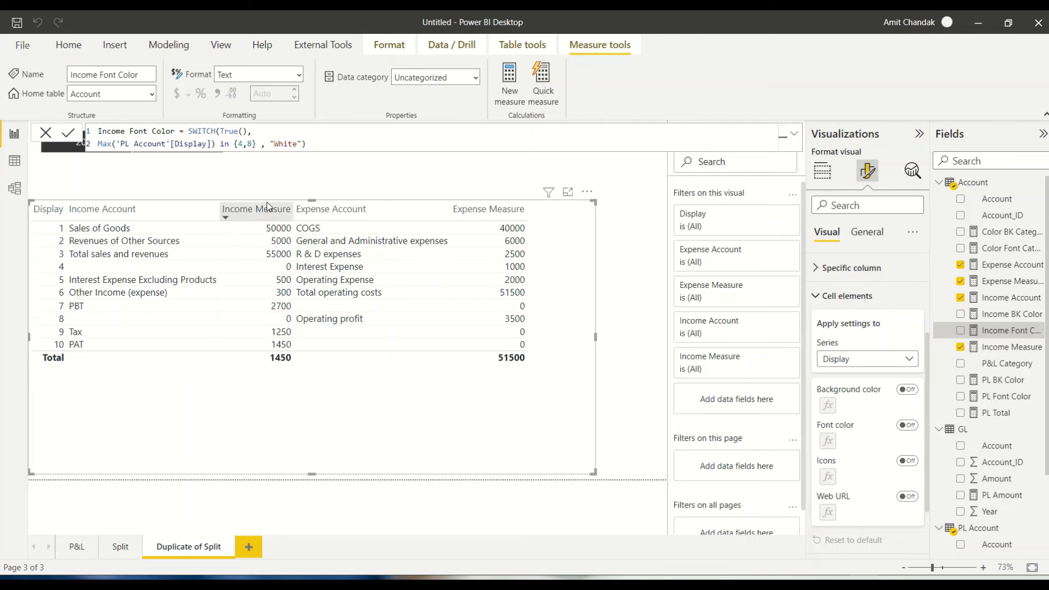
pyautogui.click(853, 361)
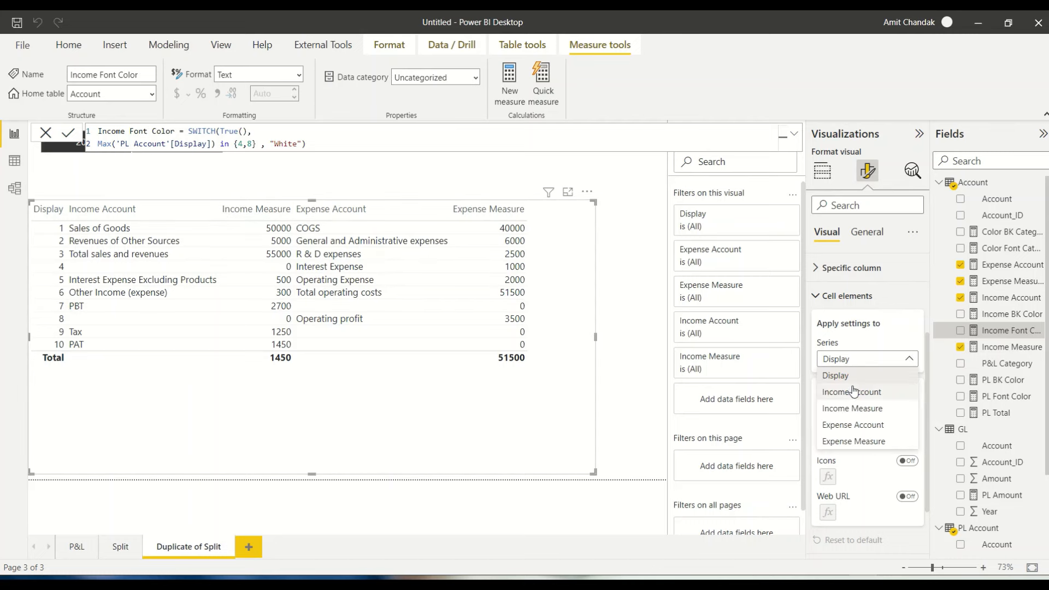
pyautogui.click(855, 392)
pyautogui.click(907, 390)
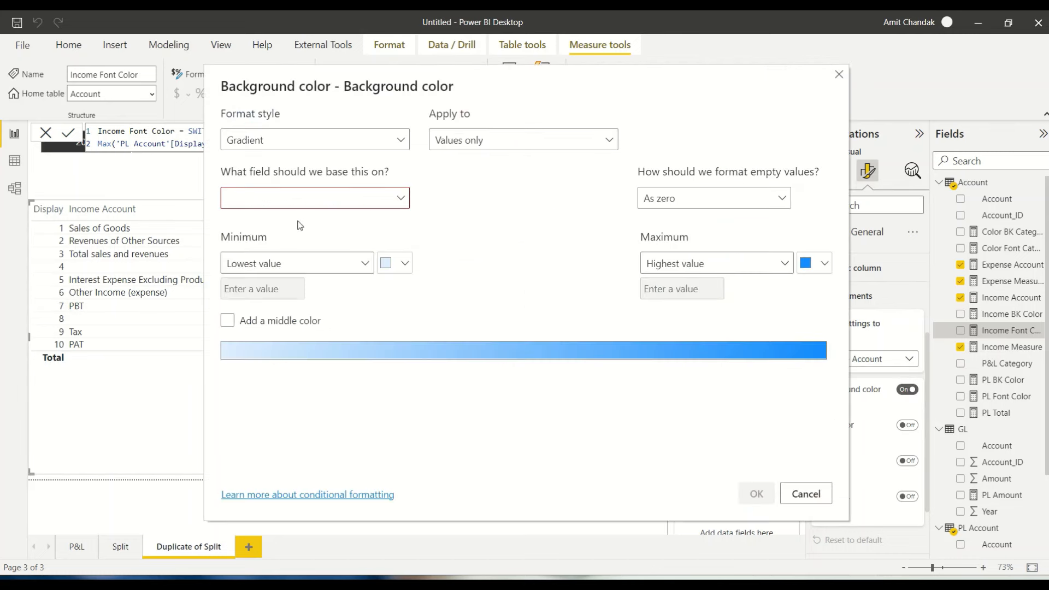
# Set the Income Account background color to the Field value style based on Income BK Color and apply it
pyautogui.click(287, 141)
pyautogui.click(271, 203)
pyautogui.click(270, 199)
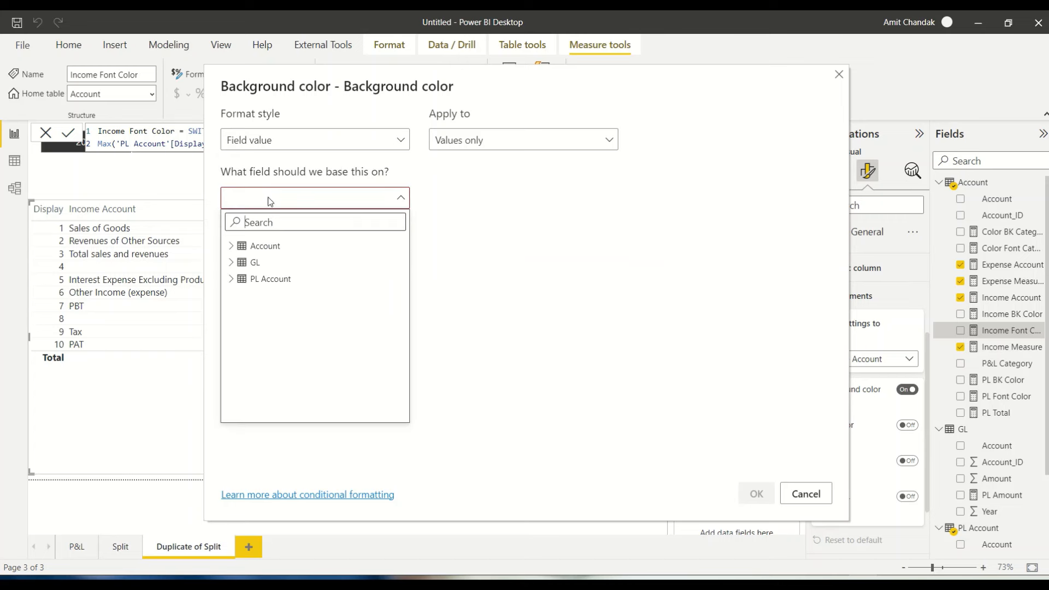
pyautogui.click(250, 246)
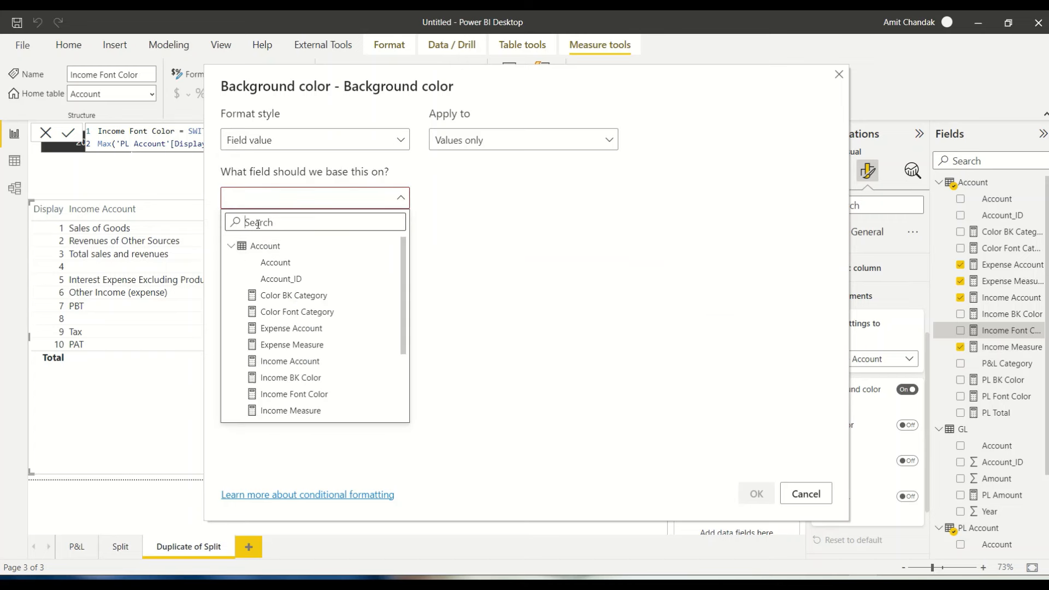
pyautogui.scroll(-2, 273, 265)
pyautogui.click(286, 298)
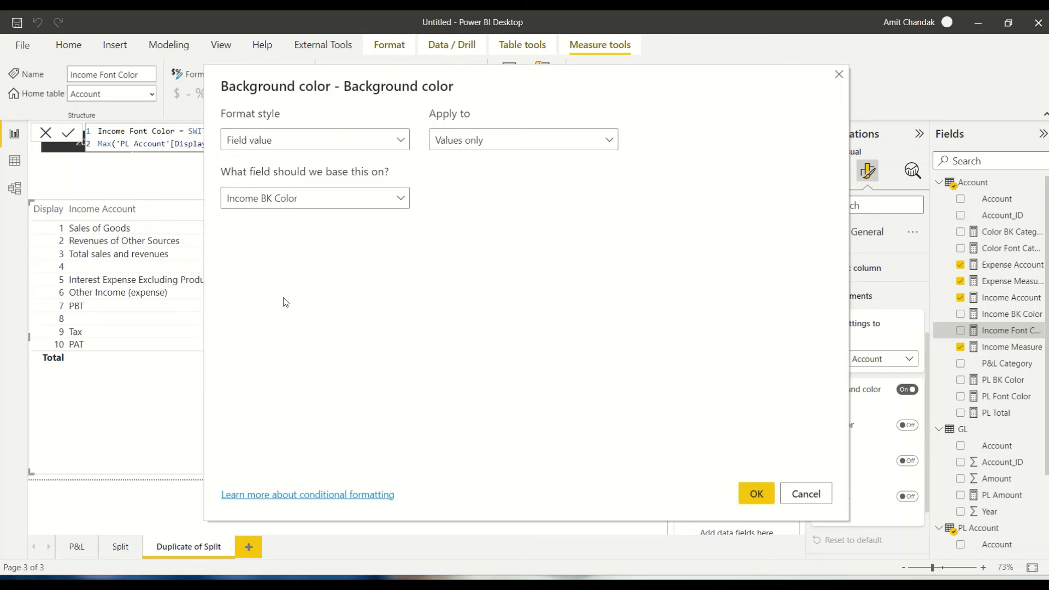
pyautogui.click(755, 494)
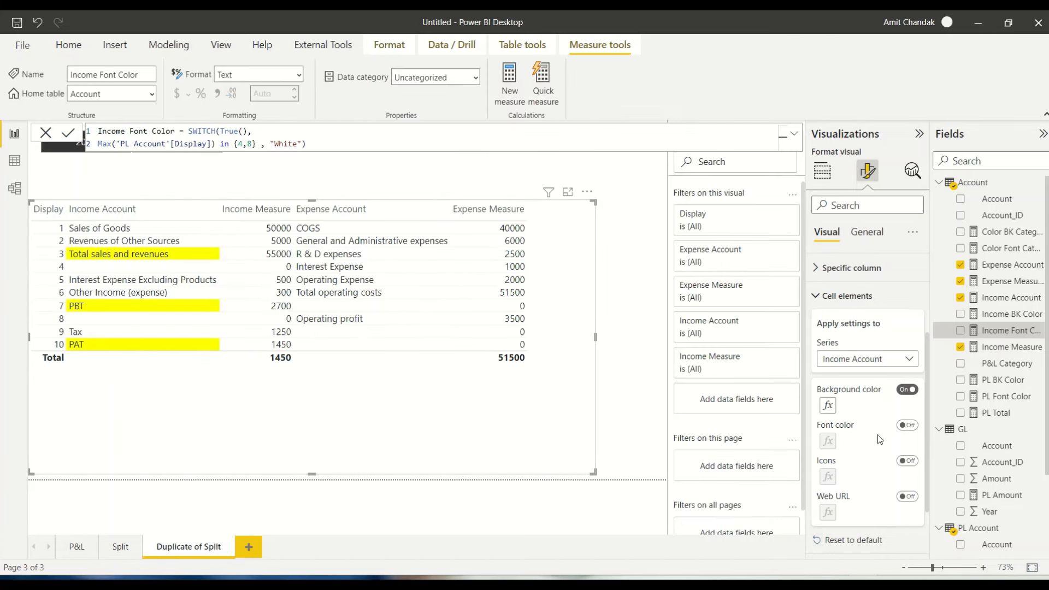
pyautogui.click(908, 426)
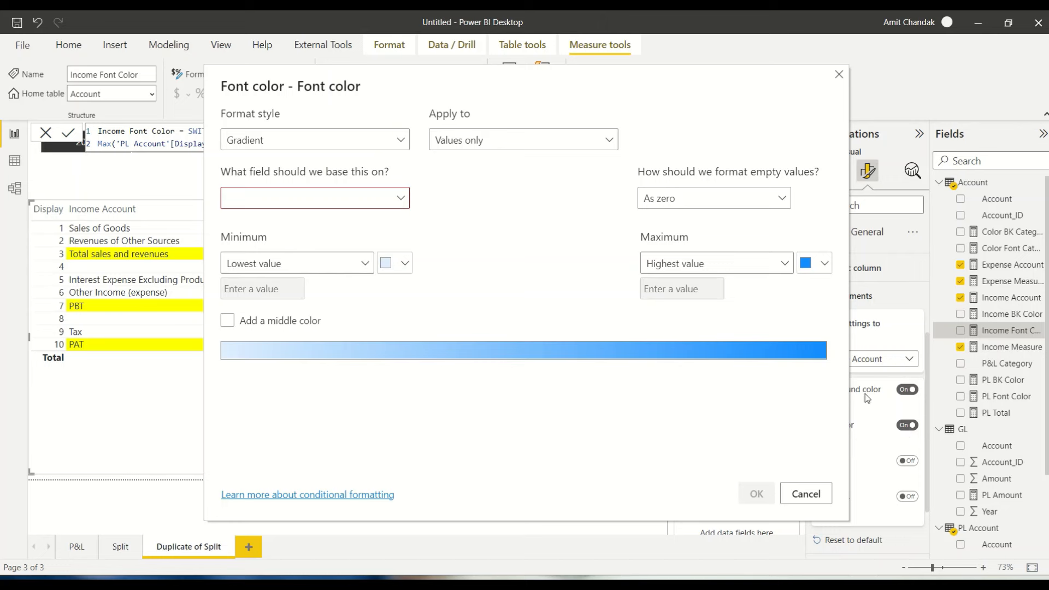
pyautogui.click(839, 74)
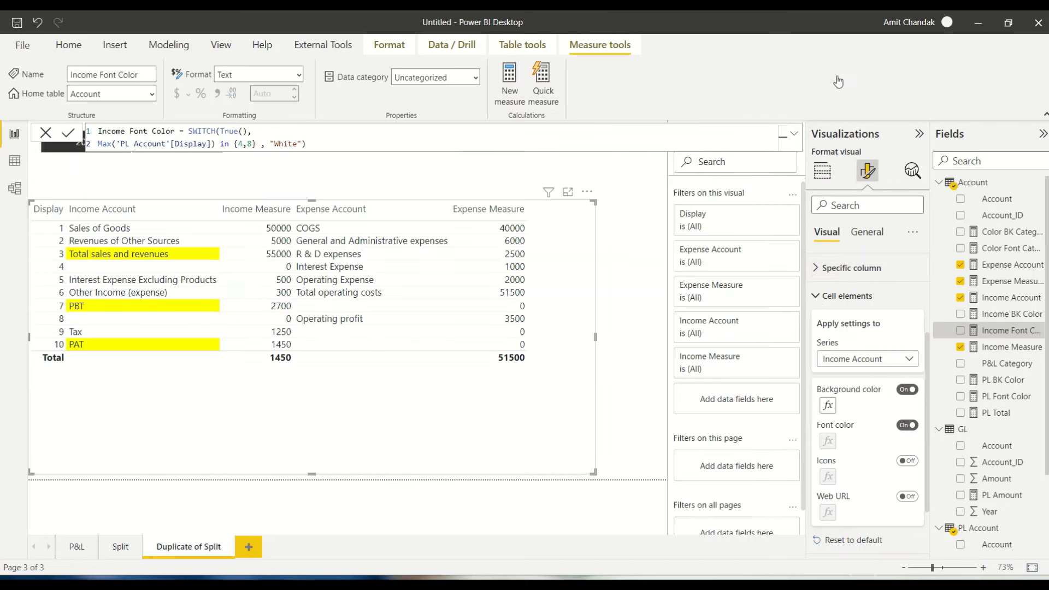
# Turn on background color for the Income Measure column and open its conditional formatting settings
pyautogui.click(843, 362)
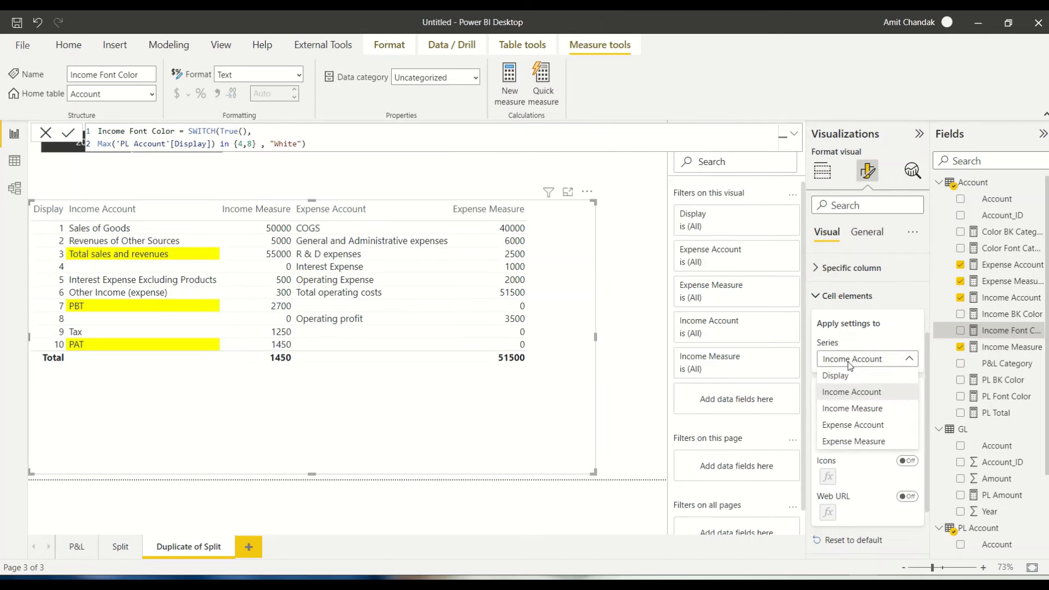
pyautogui.click(848, 409)
pyautogui.click(908, 390)
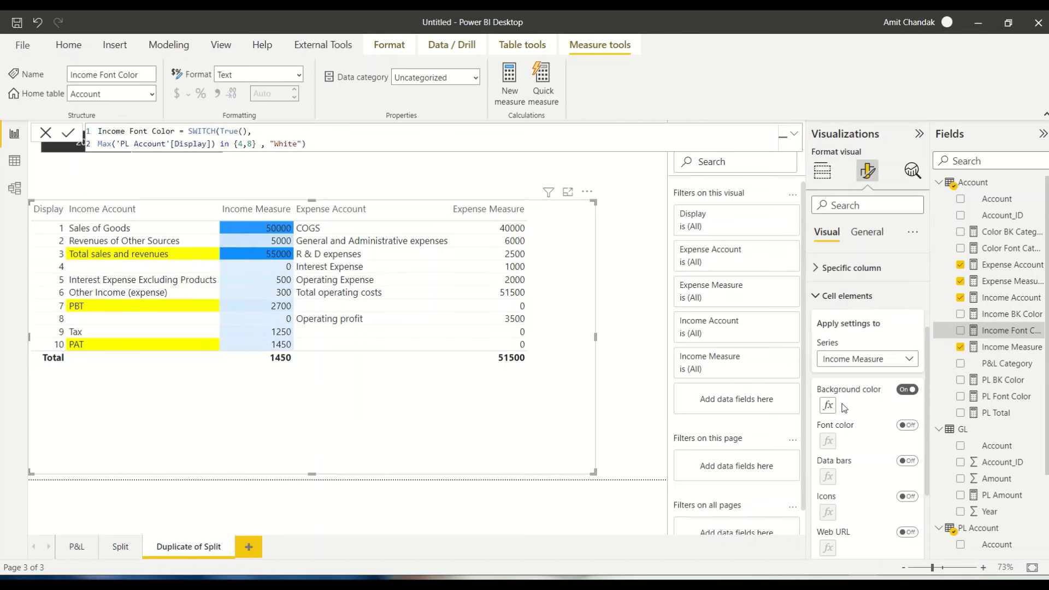
pyautogui.click(829, 405)
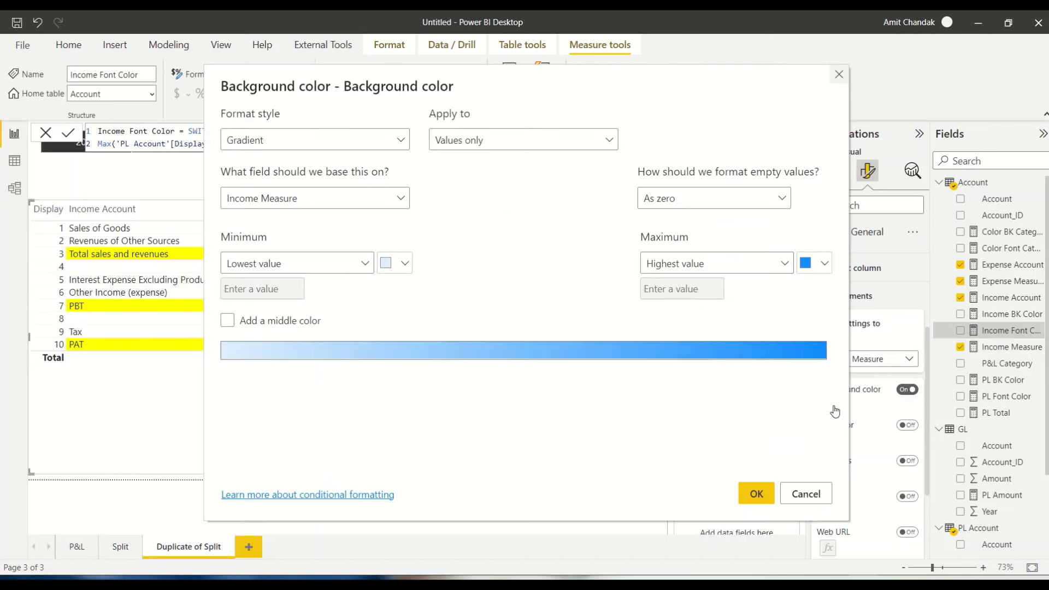
# Set the Income Measure background color to the Field value style based on Income BK Color and apply it
pyautogui.click(298, 147)
pyautogui.click(264, 205)
pyautogui.click(265, 200)
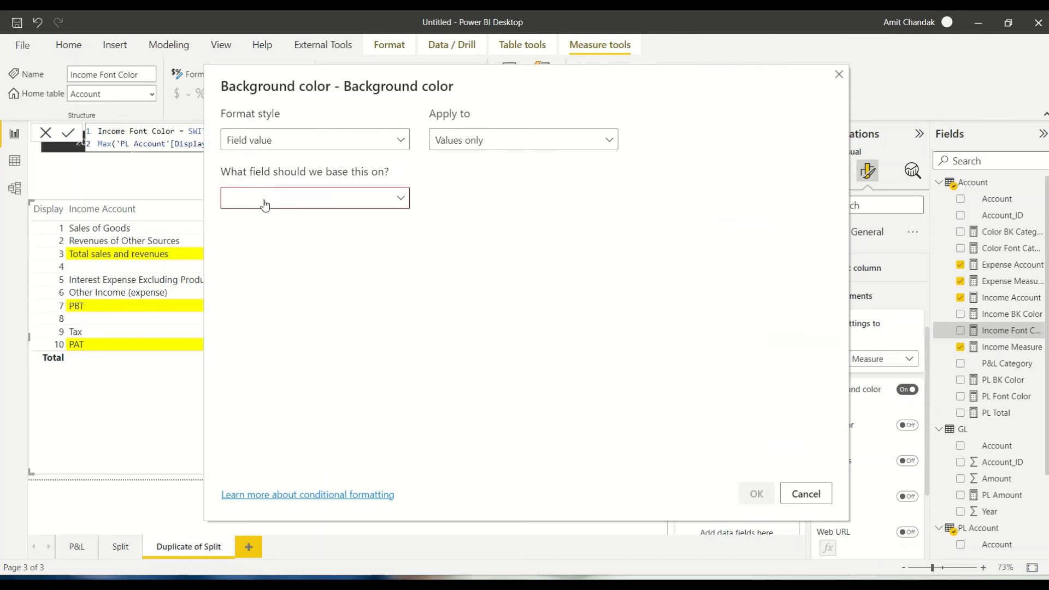
pyautogui.click(258, 246)
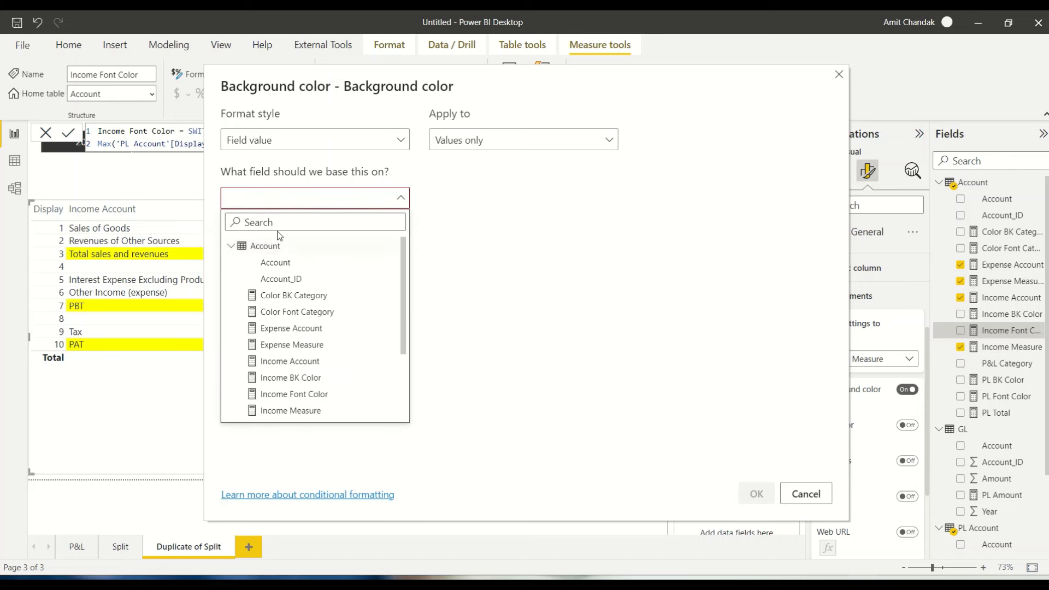
pyautogui.click(278, 229)
pyautogui.write('in')
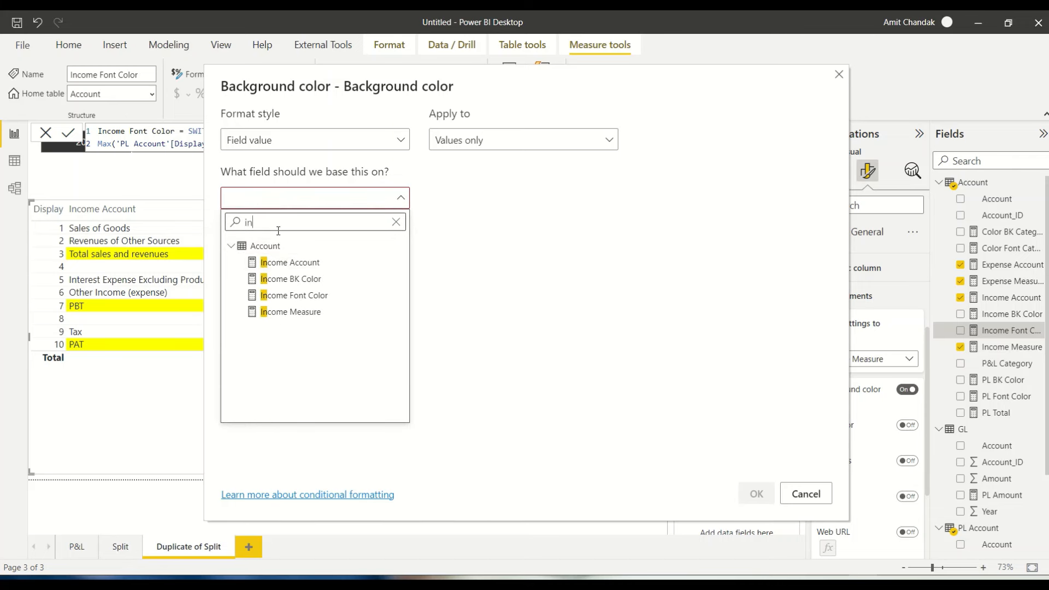
pyautogui.click(282, 279)
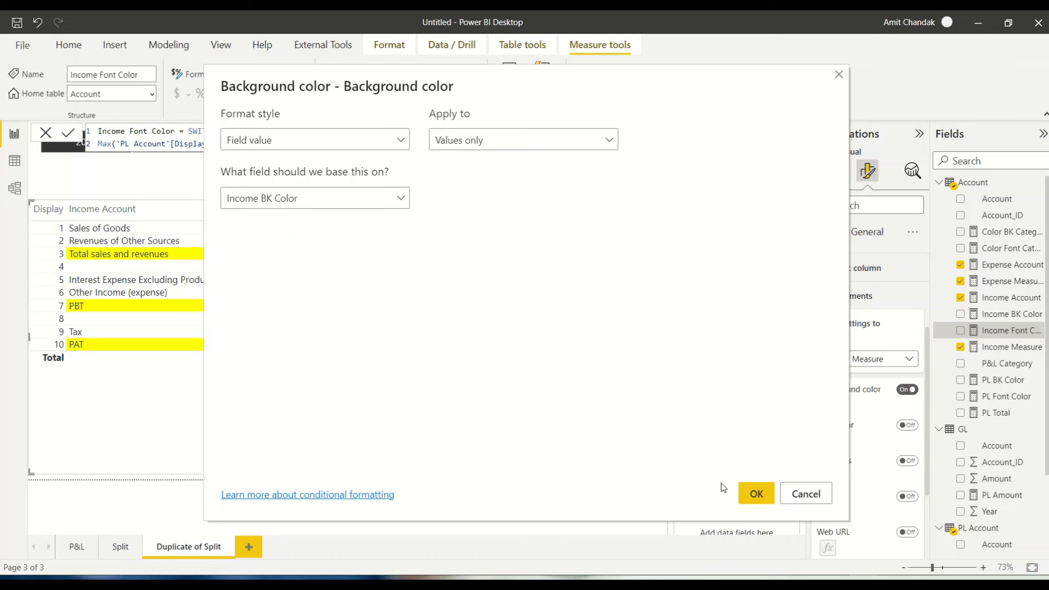
pyautogui.click(757, 494)
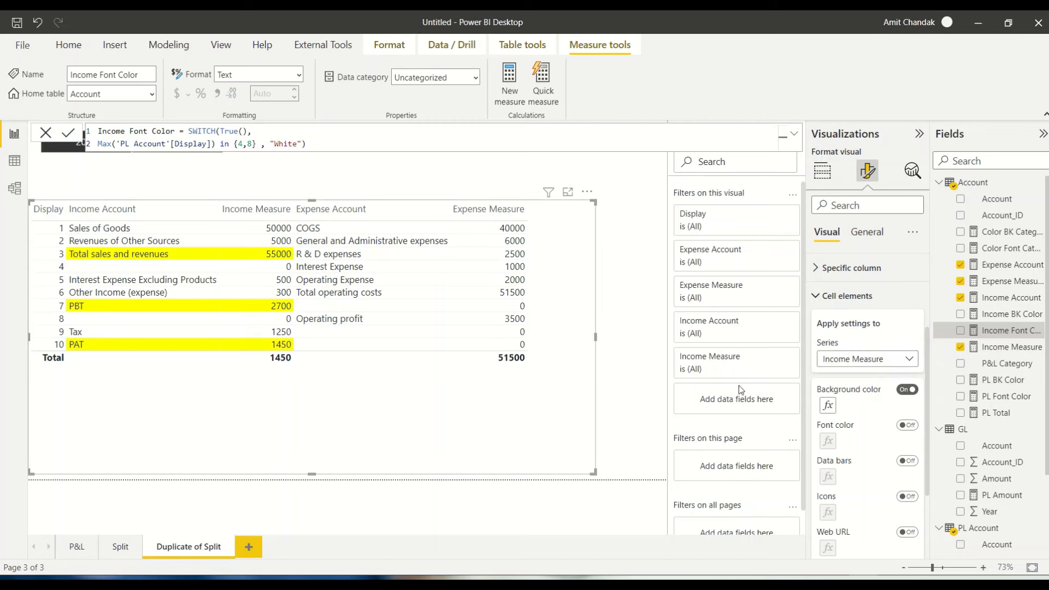
# Turn on font color for the Income Measure column, using the Field value style based on Income Font Color
pyautogui.click(907, 425)
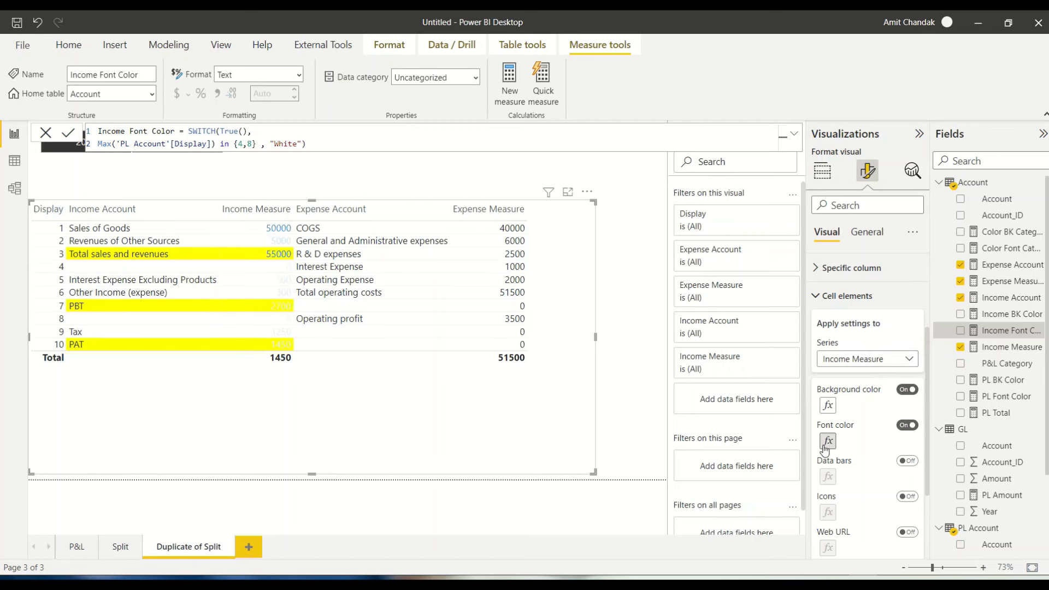
pyautogui.click(827, 442)
pyautogui.click(277, 140)
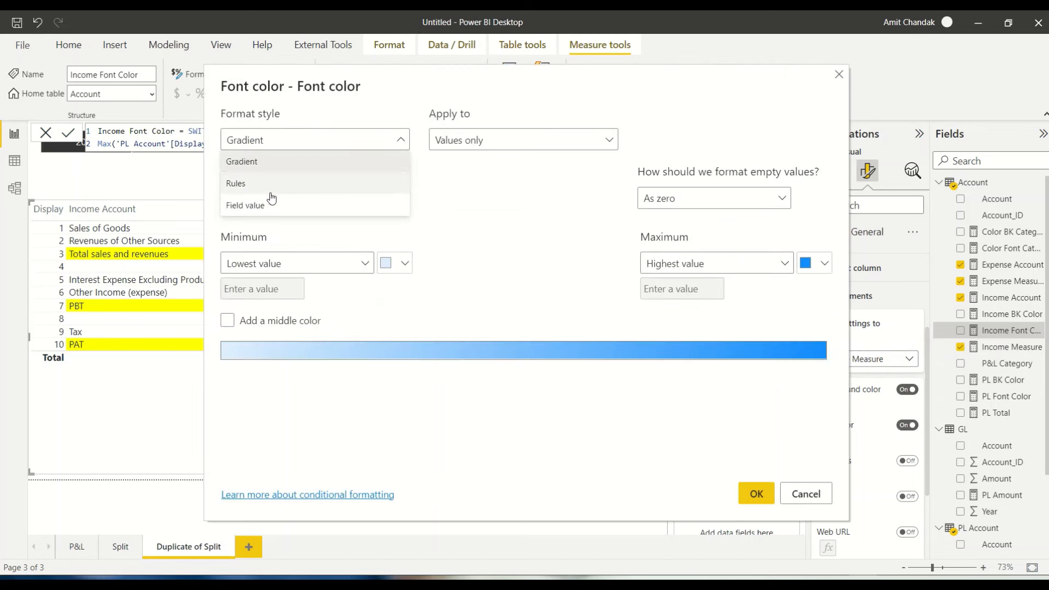
pyautogui.click(269, 204)
pyautogui.click(270, 204)
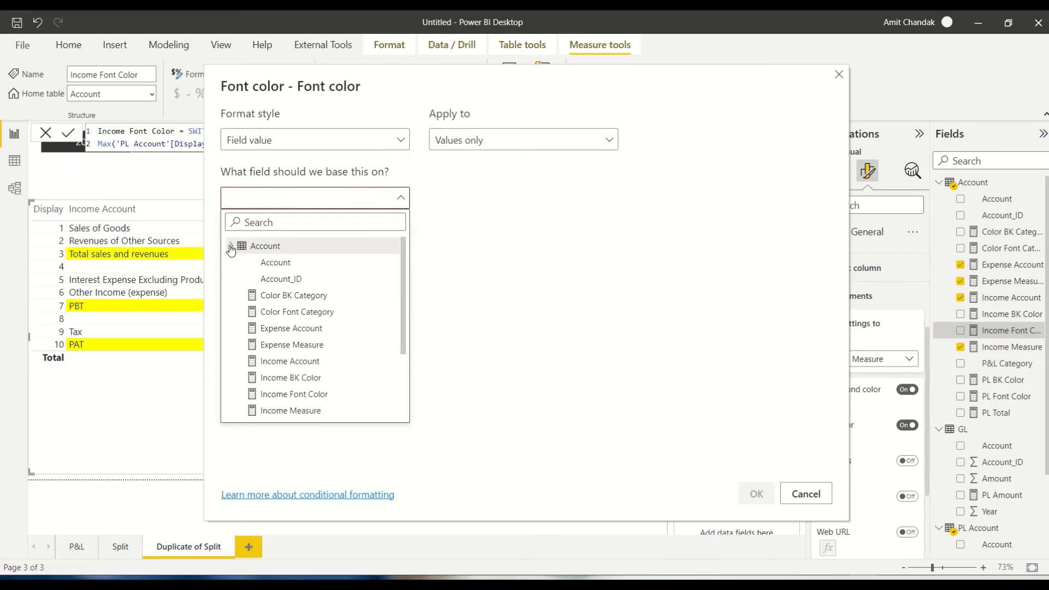
pyautogui.write('inc')
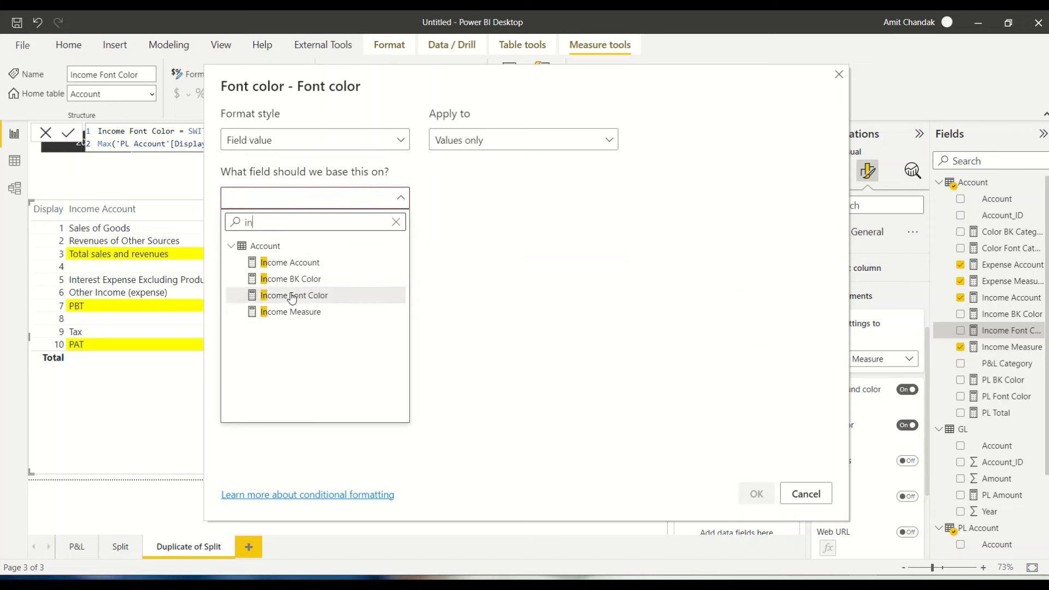
pyautogui.click(273, 297)
pyautogui.click(750, 500)
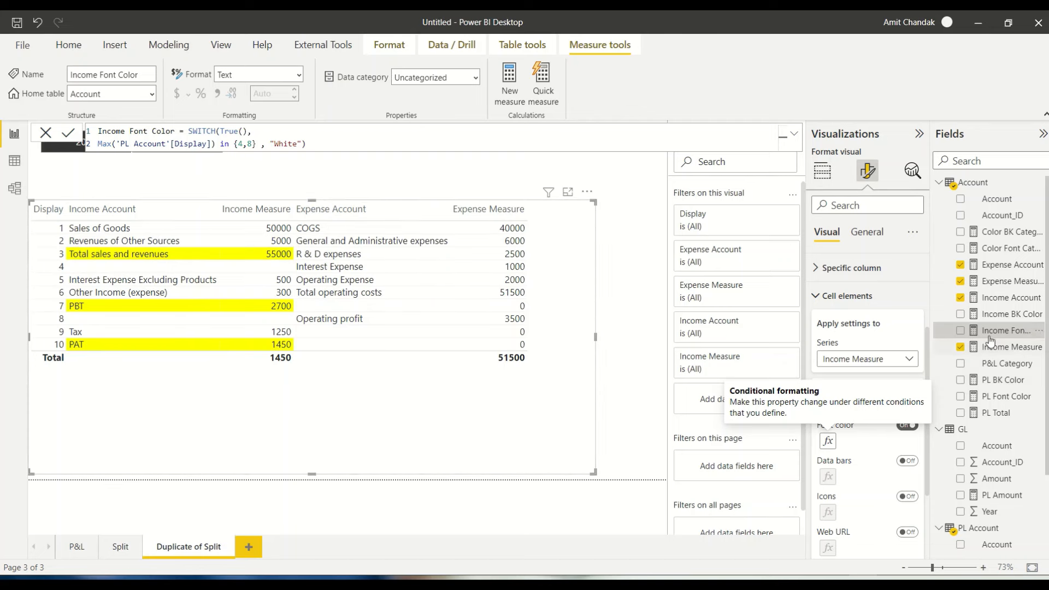
# Copy the whole Income BK Color formula into a new measure in the Account table
pyautogui.click(1003, 315)
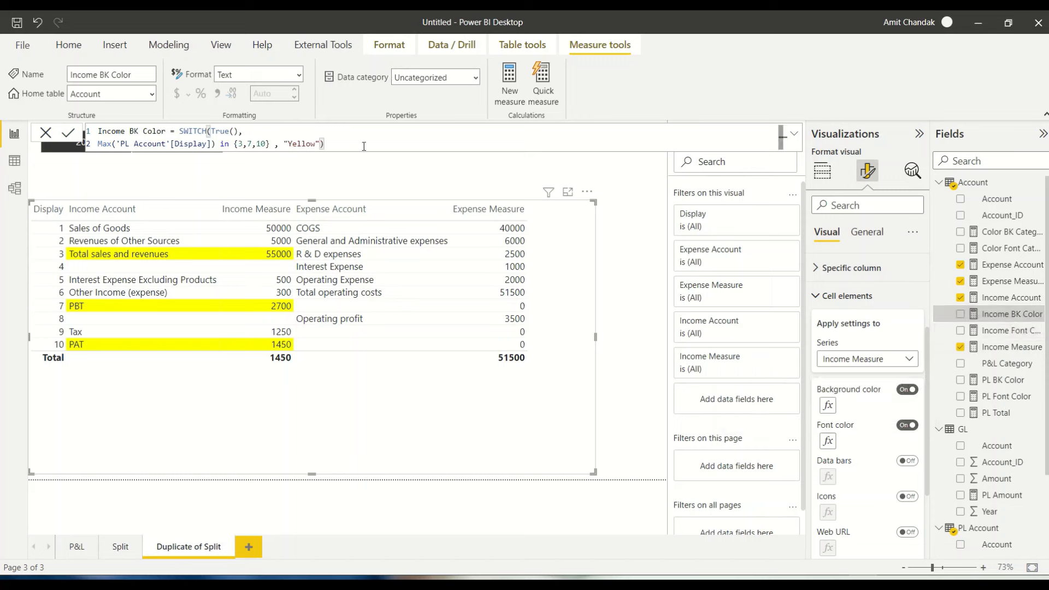
pyautogui.moveTo(358, 144); pyautogui.dragTo(69, 134)
pyautogui.hotkey('ctrl', 'c')
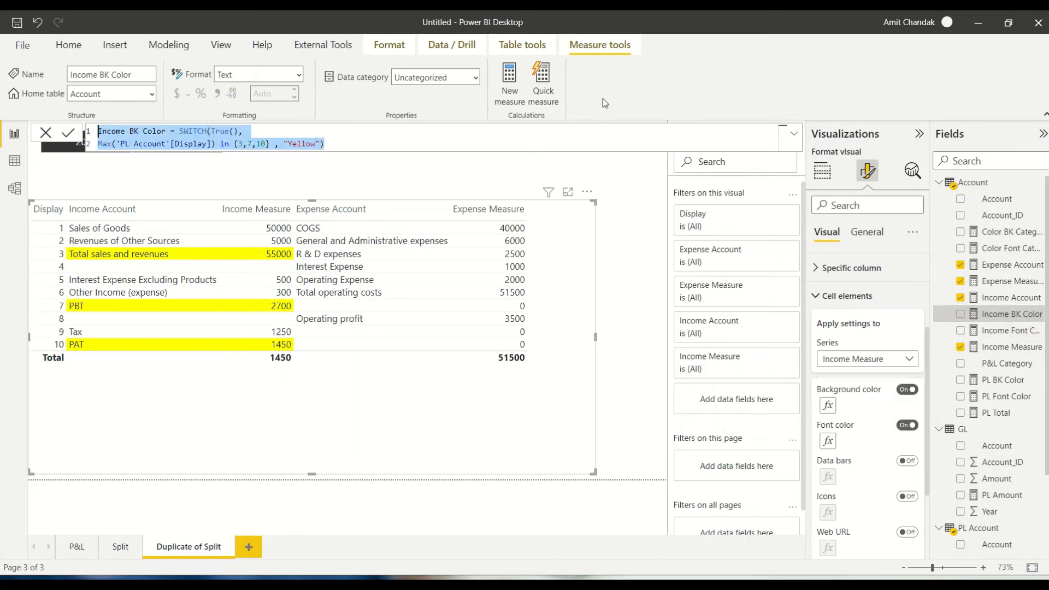
pyautogui.click(499, 105)
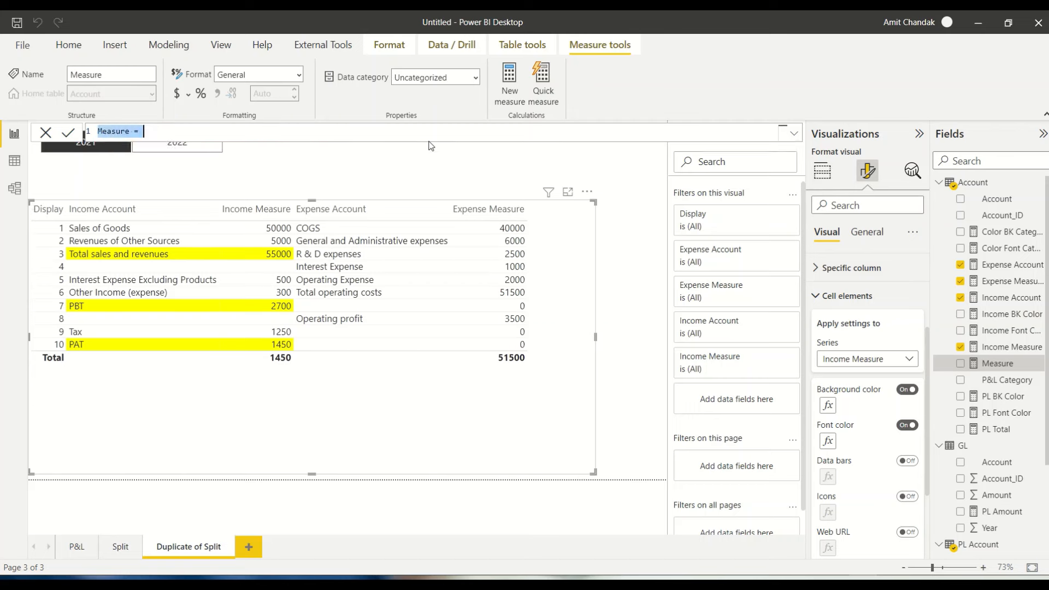
pyautogui.hotkey('ctrl', 'v')
# Rename the copied measure Expense BK Color and make it return "Yellow" for Display values {6,8}
pyautogui.doubleClick(108, 134)
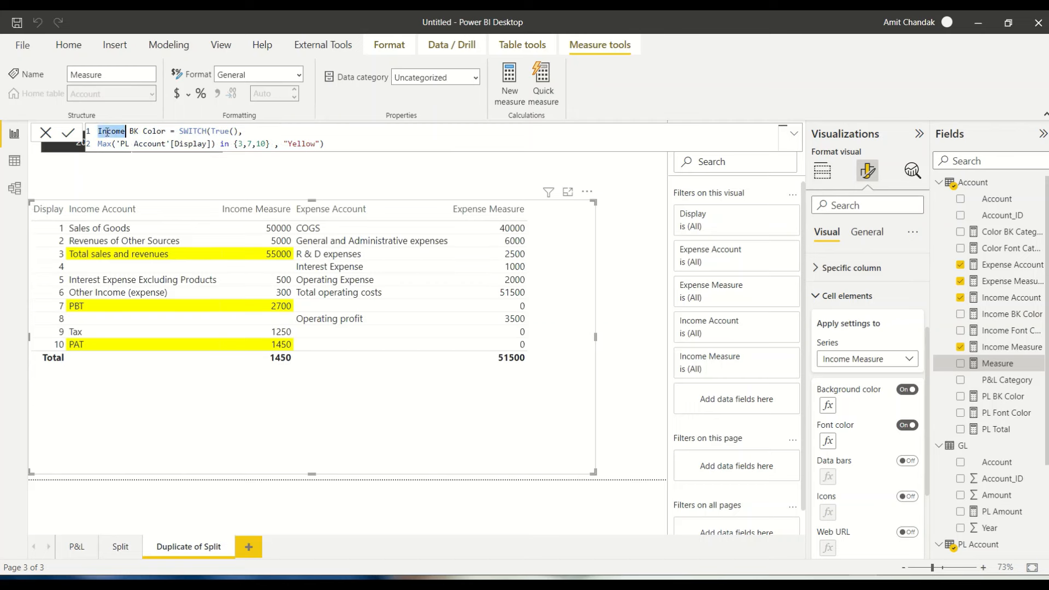
pyautogui.write('Ex')
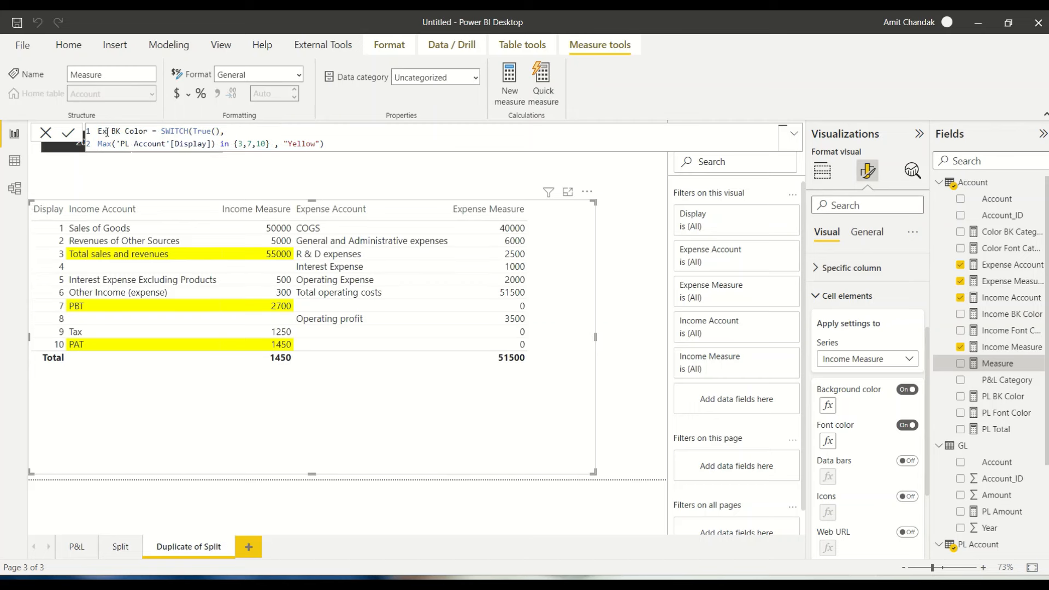
pyautogui.write('ps')
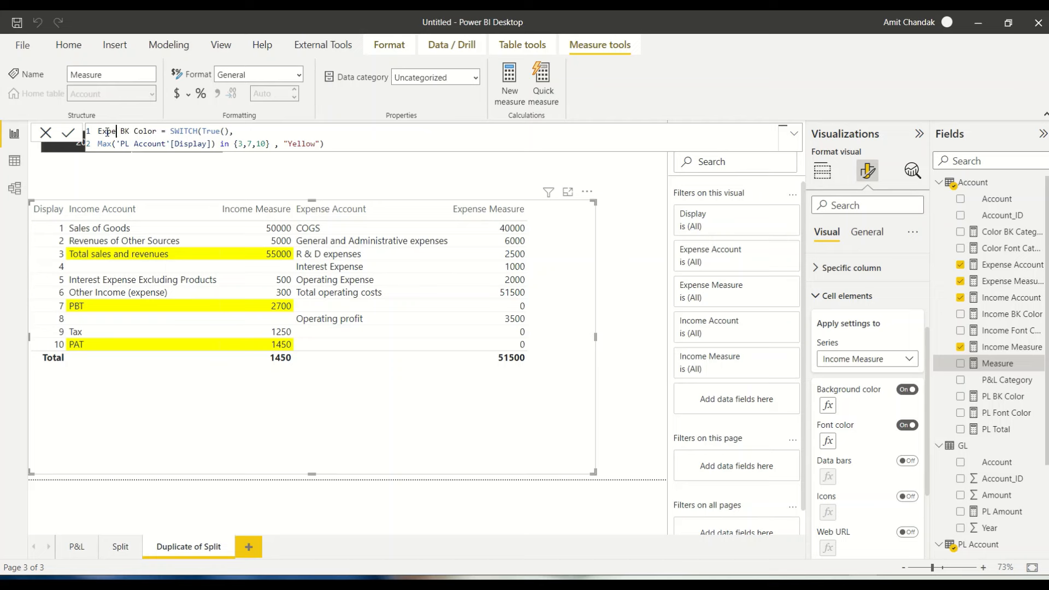
pyautogui.write('nse')
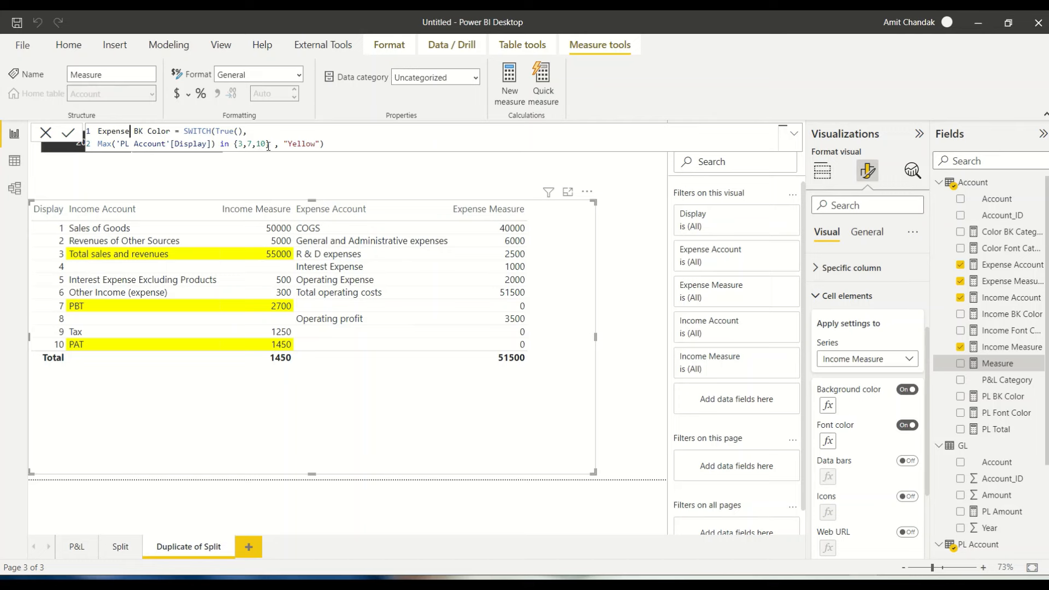
pyautogui.moveTo(268, 145); pyautogui.dragTo(239, 144)
pyautogui.write('6,8')
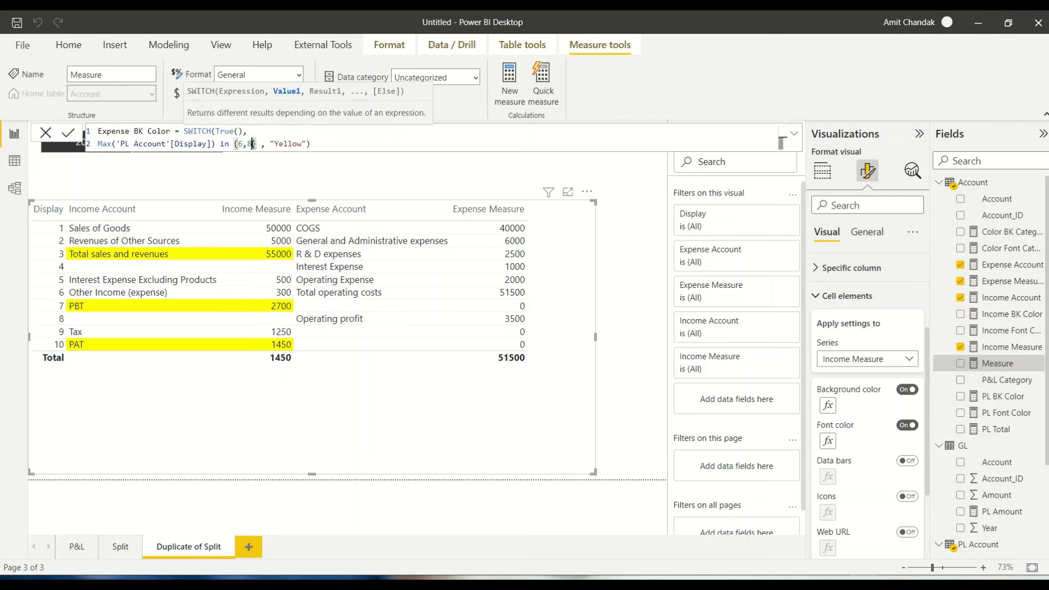
pyautogui.click(378, 137)
# Copy the Expense BK Color formula into another new measure in the Account table
pyautogui.moveTo(366, 140); pyautogui.dragTo(101, 137)
pyautogui.hotkey('ctrl', 'c')
pyautogui.click(513, 95)
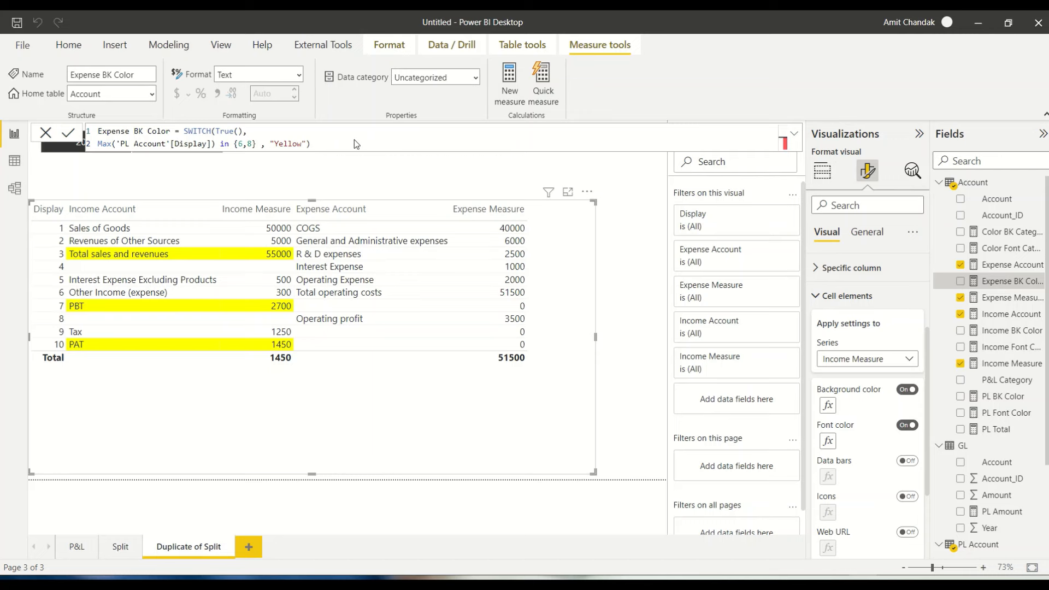
pyautogui.click(427, 174)
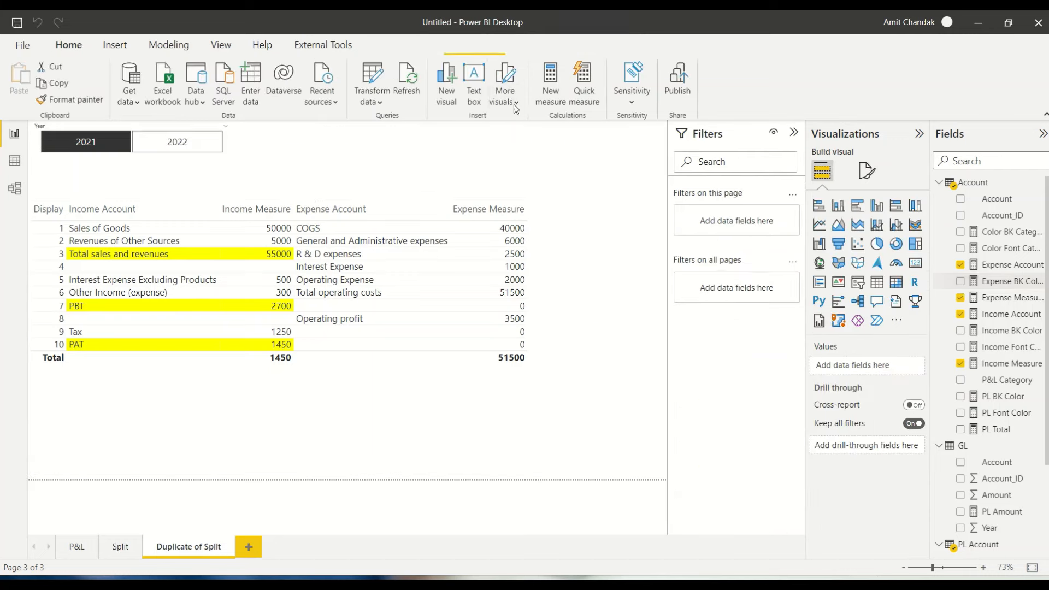
pyautogui.click(982, 184)
pyautogui.click(286, 98)
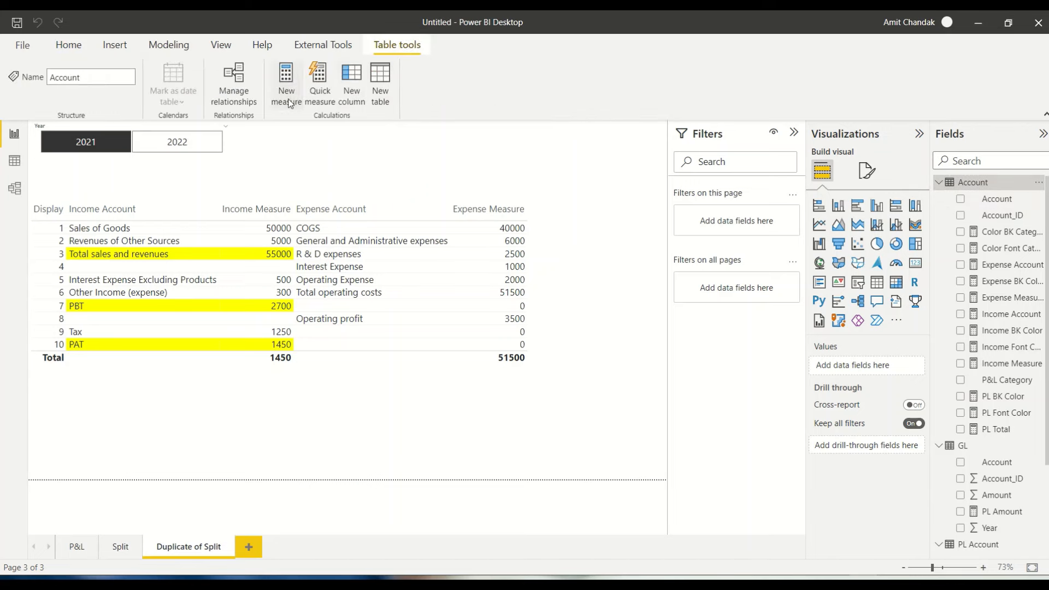
pyautogui.hotkey('ctrl', 'v')
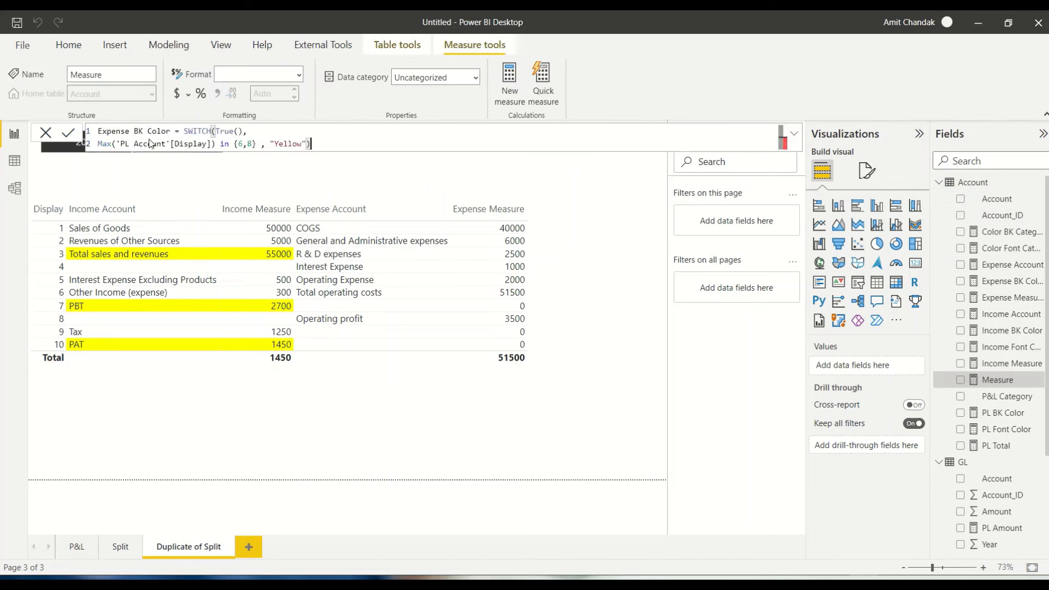
# Rename the copied measure Expense Font Color, make it return "White" for Display values {7,9,10}, and commit it
pyautogui.doubleClick(139, 131)
pyautogui.write('Font')
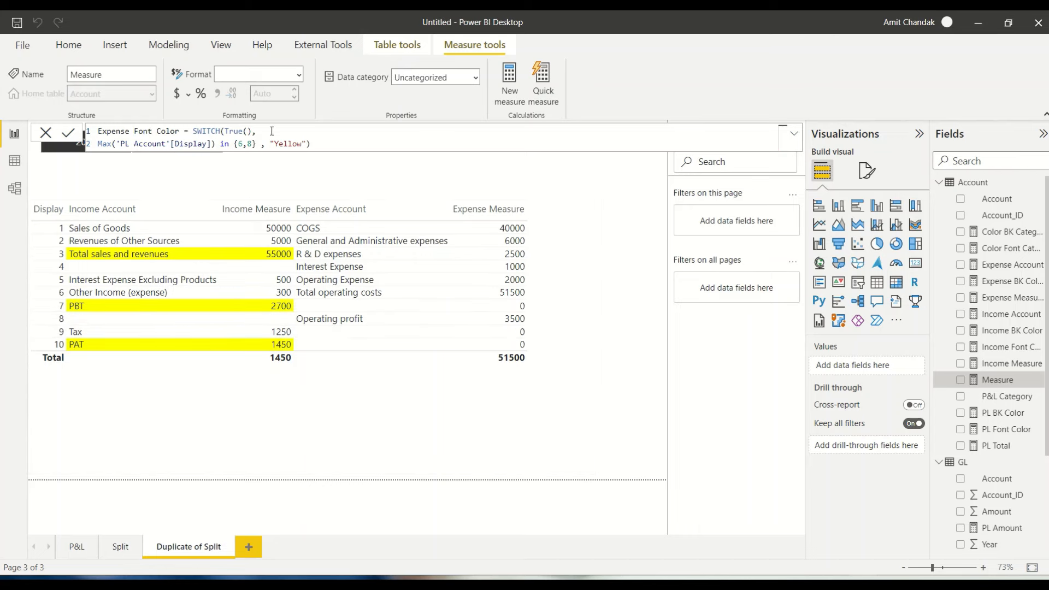
pyautogui.moveTo(252, 145); pyautogui.dragTo(243, 144)
pyautogui.write(',o')
pyautogui.press('BackSpace')
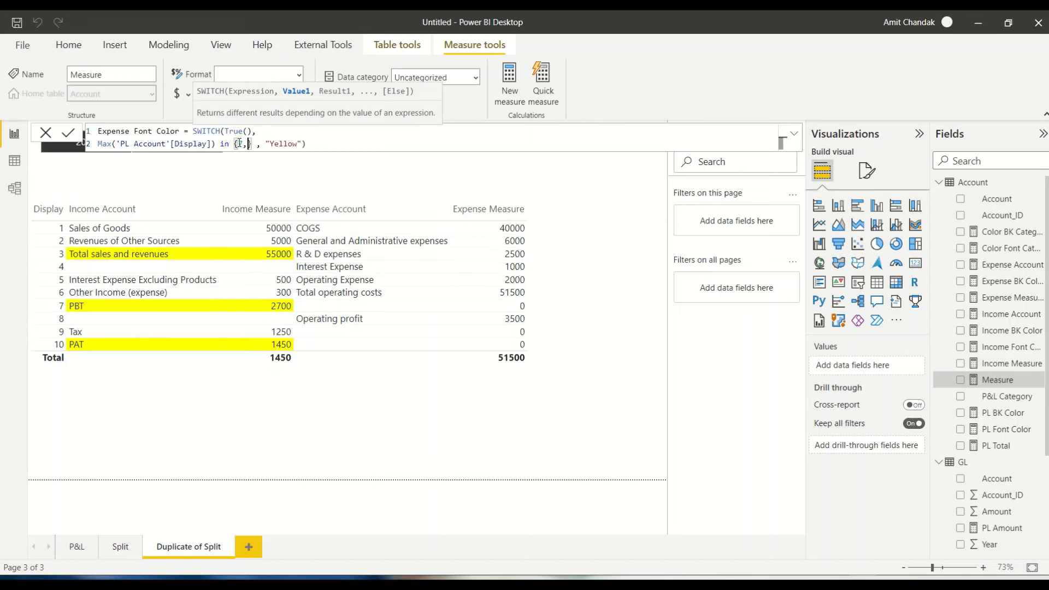
pyautogui.write('9,10')
pyautogui.doubleClick(293, 144)
pyautogui.write('W')
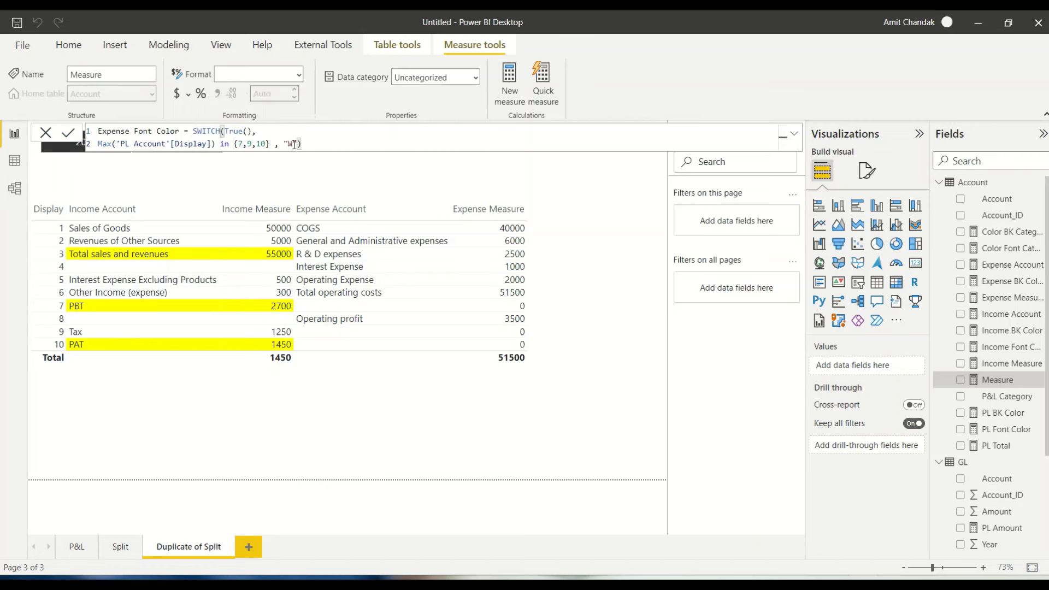
pyautogui.write('hite')
pyautogui.press('Return')
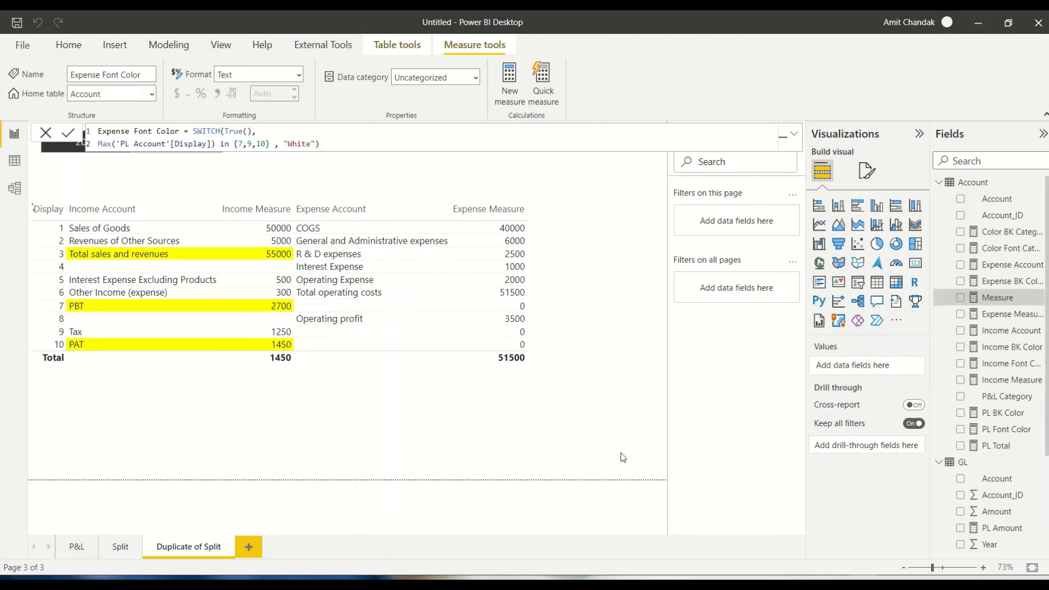
# Turn on background color for the table's Expense Account column and open its conditional formatting settings
pyautogui.click(559, 405)
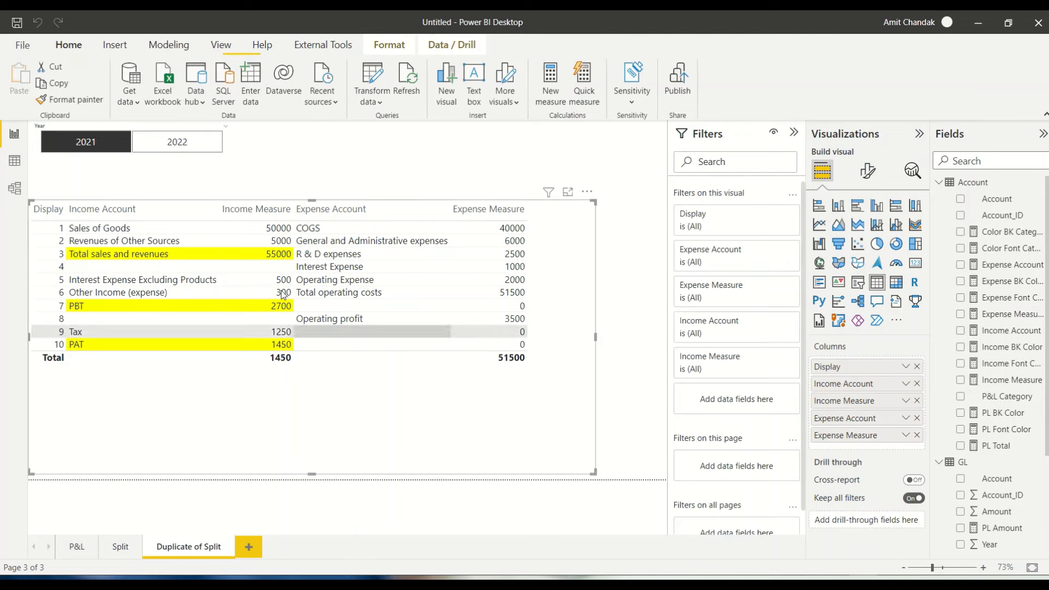
pyautogui.click(868, 172)
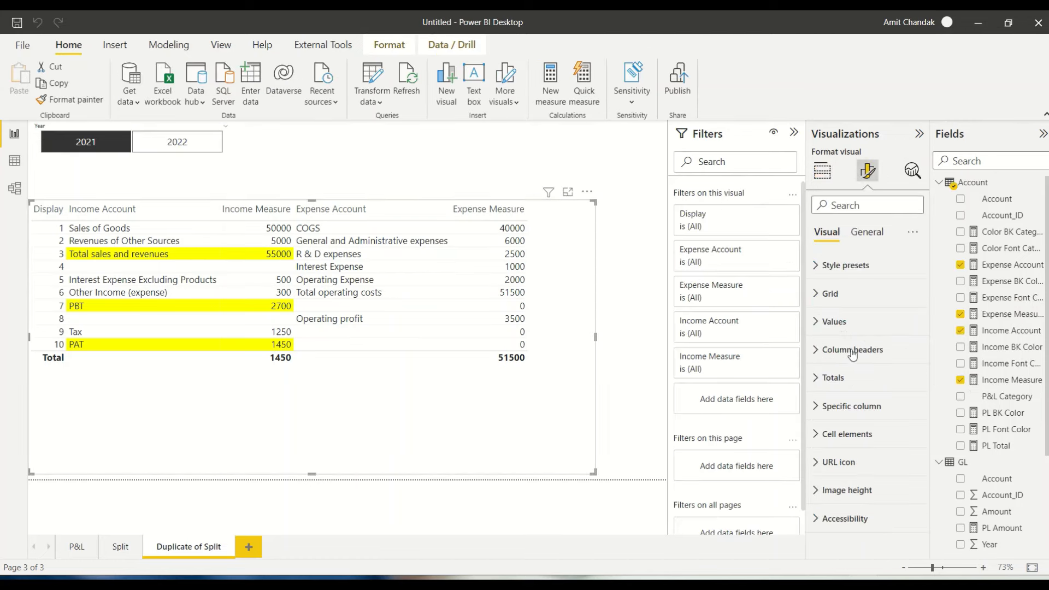
pyautogui.click(836, 435)
pyautogui.scroll(-3, 869, 393)
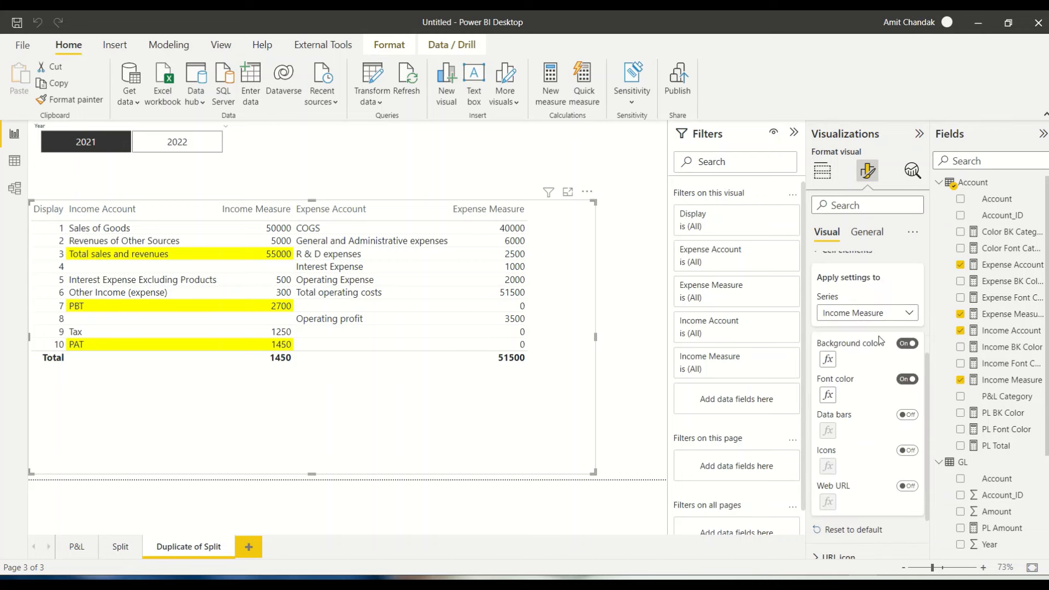
pyautogui.click(862, 316)
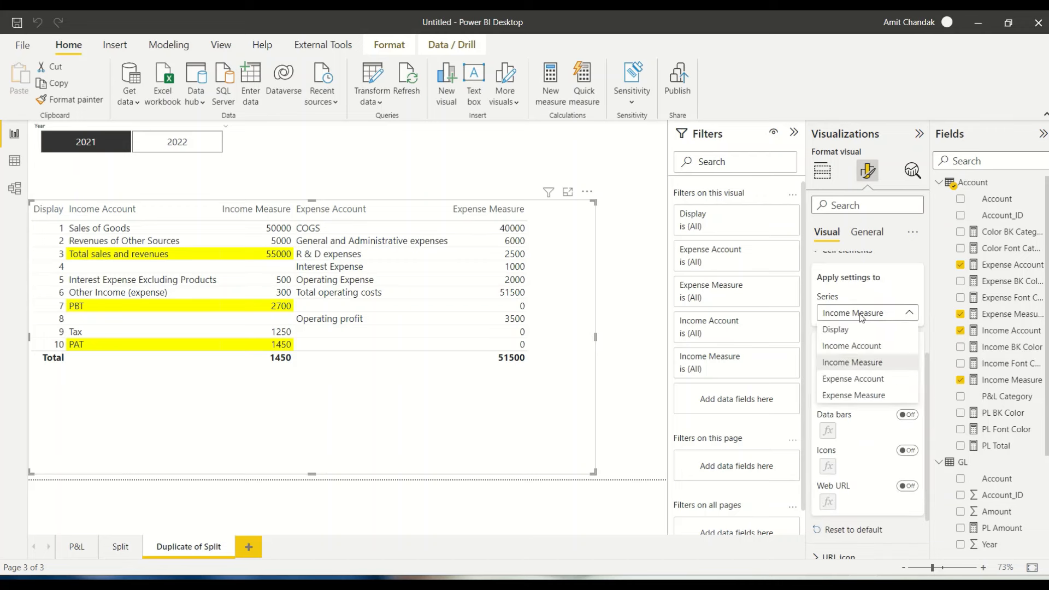
pyautogui.click(855, 378)
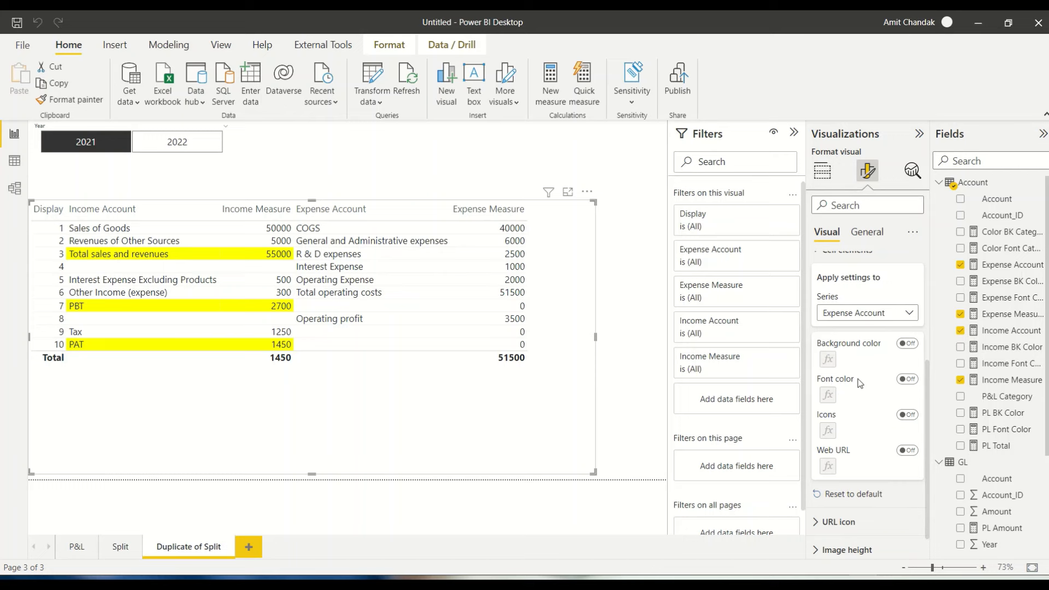
pyautogui.click(907, 344)
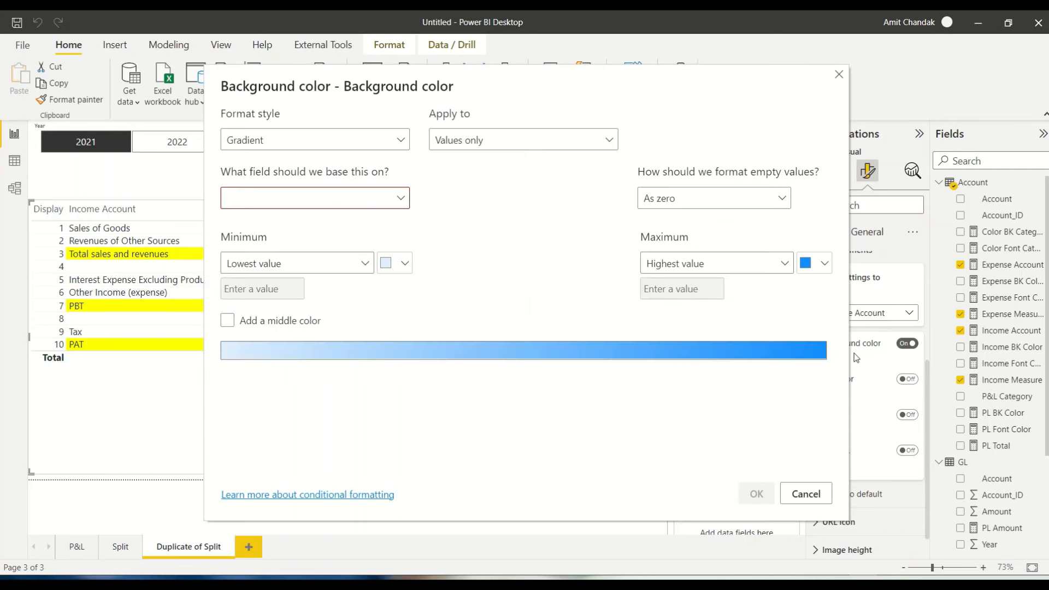
# Set the Expense Account background color to the Field value style based on Expense BK Color and apply it
pyautogui.click(276, 143)
pyautogui.click(258, 205)
pyautogui.click(262, 201)
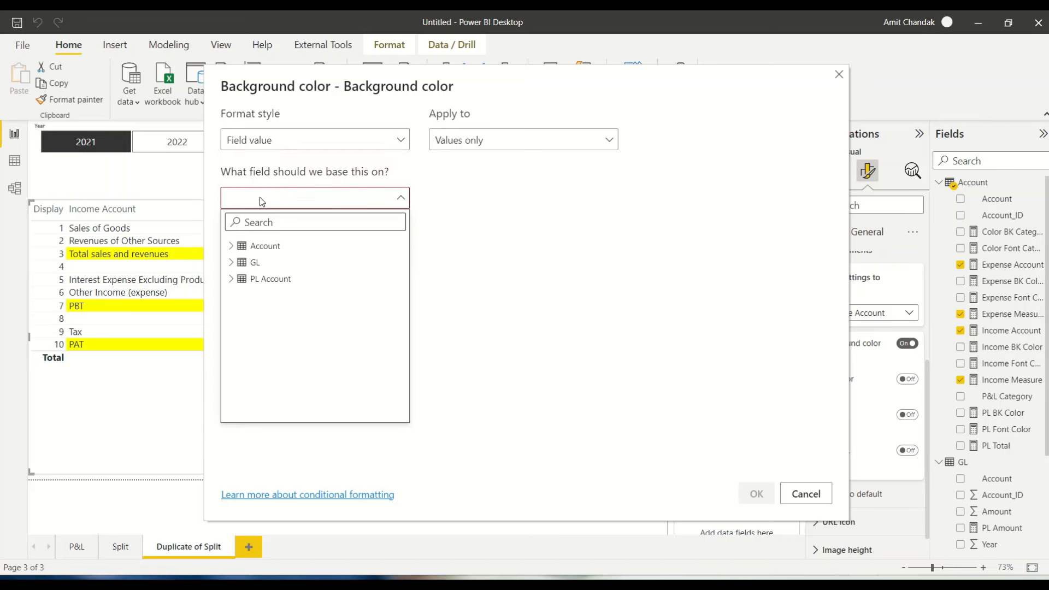
pyautogui.write('px')
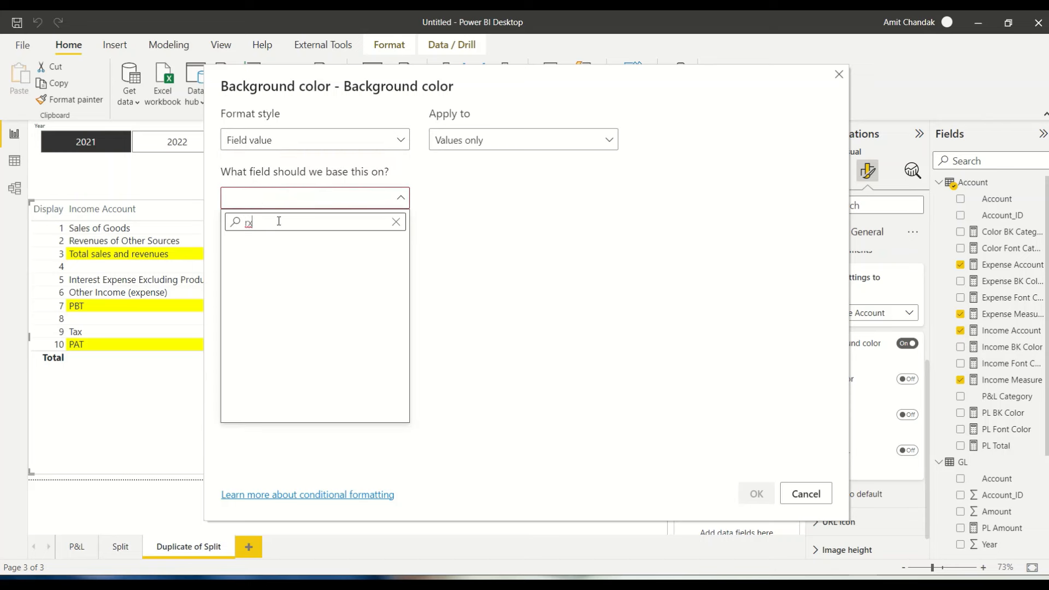
pyautogui.press('BackSpace')
pyautogui.press('BackSpace')
pyautogui.write('ex')
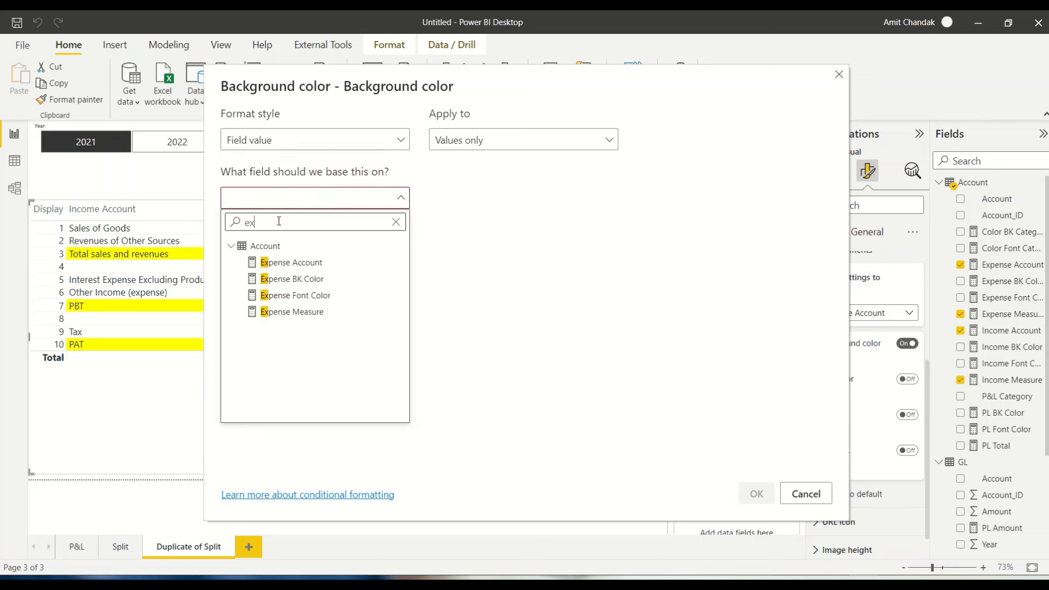
pyautogui.click(287, 280)
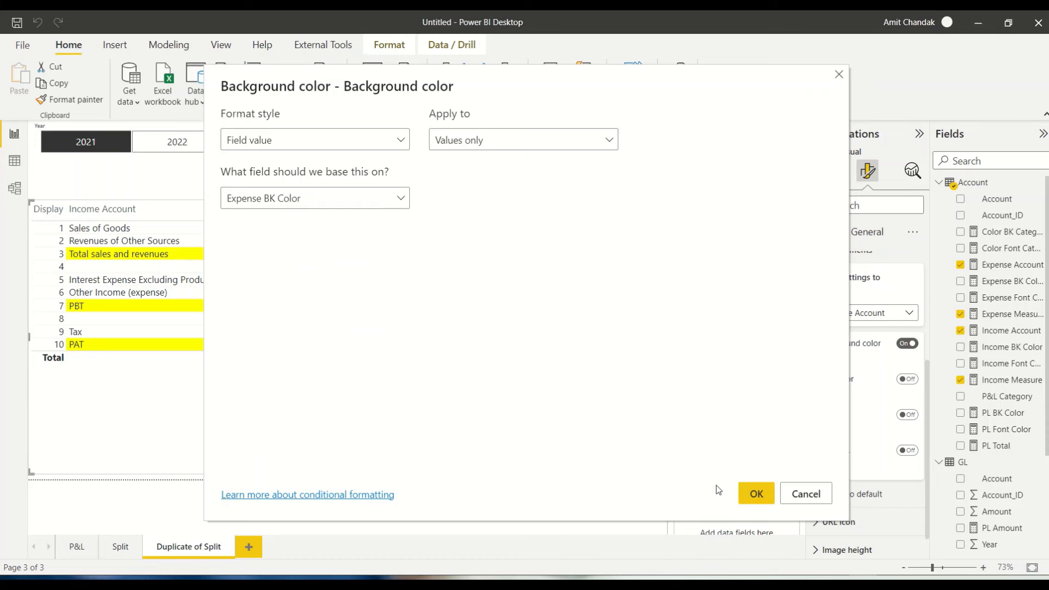
pyautogui.click(754, 494)
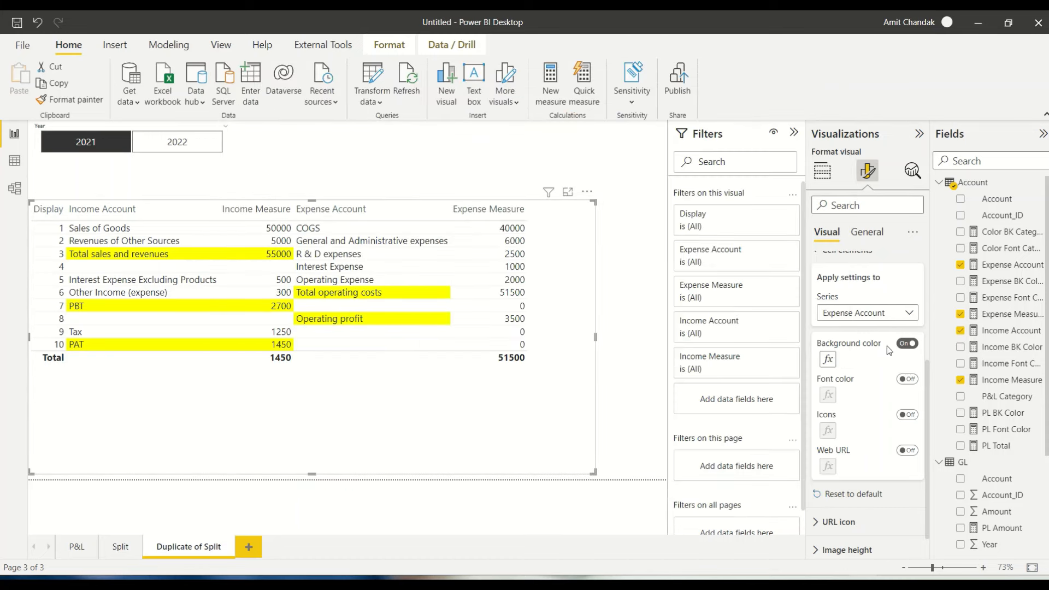
# Turn on background color for the Expense Measure column and open its conditional formatting settings
pyautogui.click(874, 313)
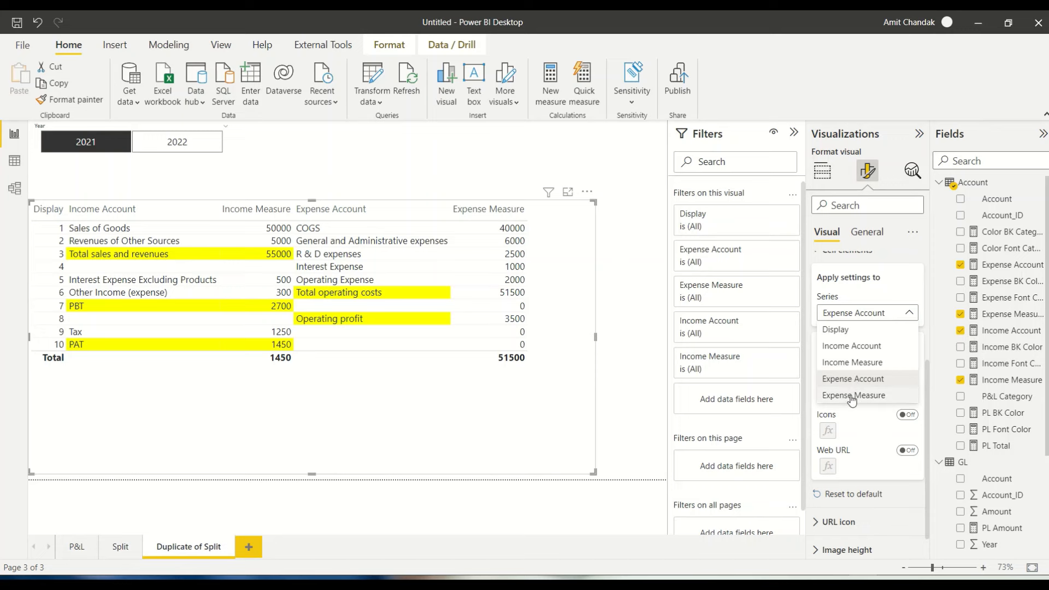
pyautogui.click(852, 397)
pyautogui.click(908, 343)
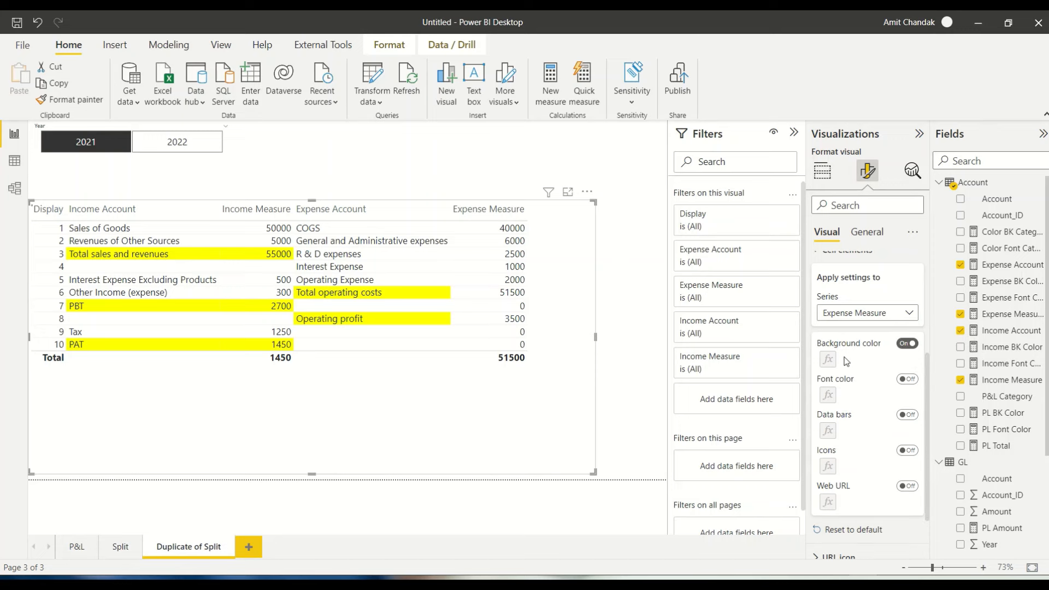
pyautogui.click(828, 360)
# Set the Expense Measure background color to the Field value style based on Expense BK Color and apply it
pyautogui.click(300, 142)
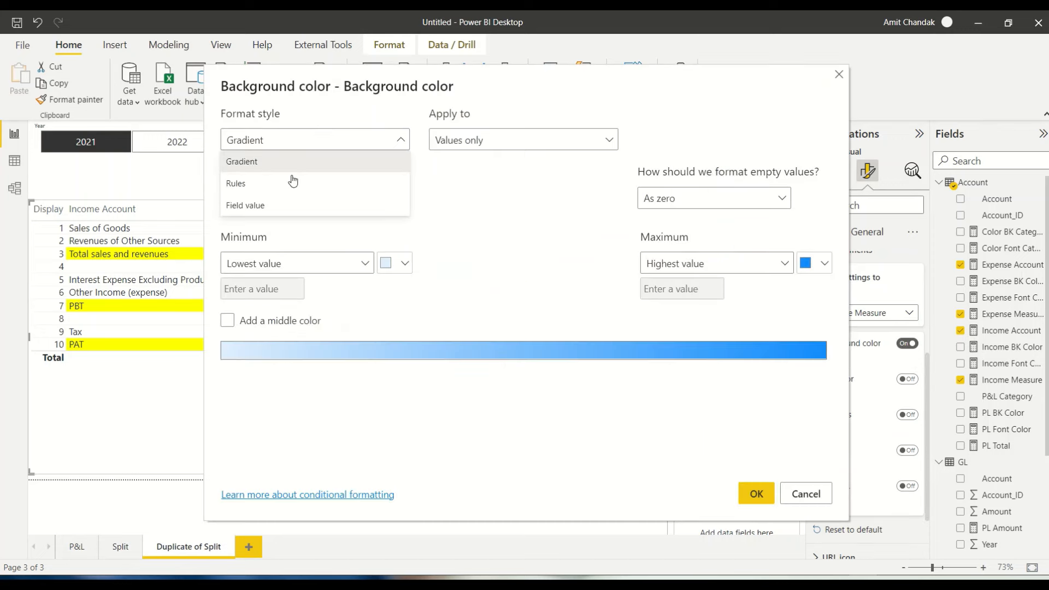
pyautogui.click(275, 206)
pyautogui.click(276, 201)
pyautogui.write('exp')
pyautogui.click(274, 278)
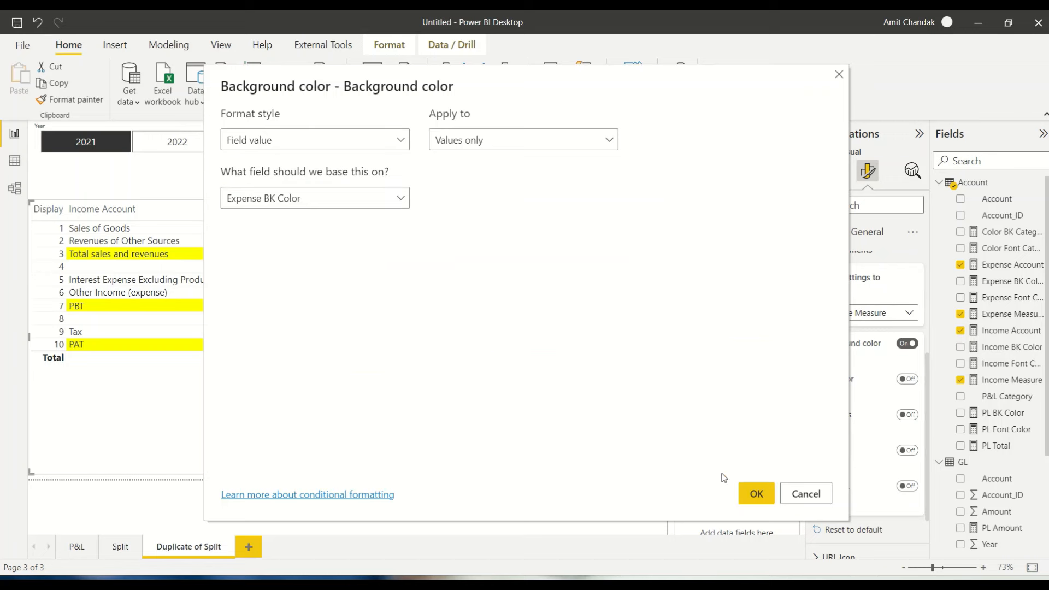
pyautogui.click(757, 495)
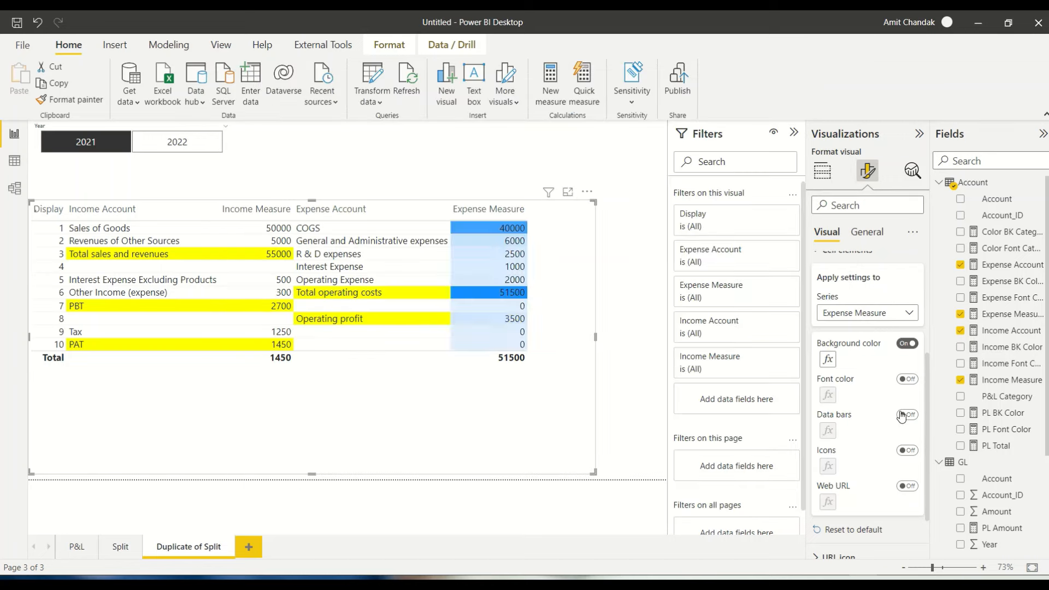
# Turn on font color for the Expense Measure column and apply the Field value style based on Expense Font Color
pyautogui.click(908, 381)
pyautogui.click(828, 394)
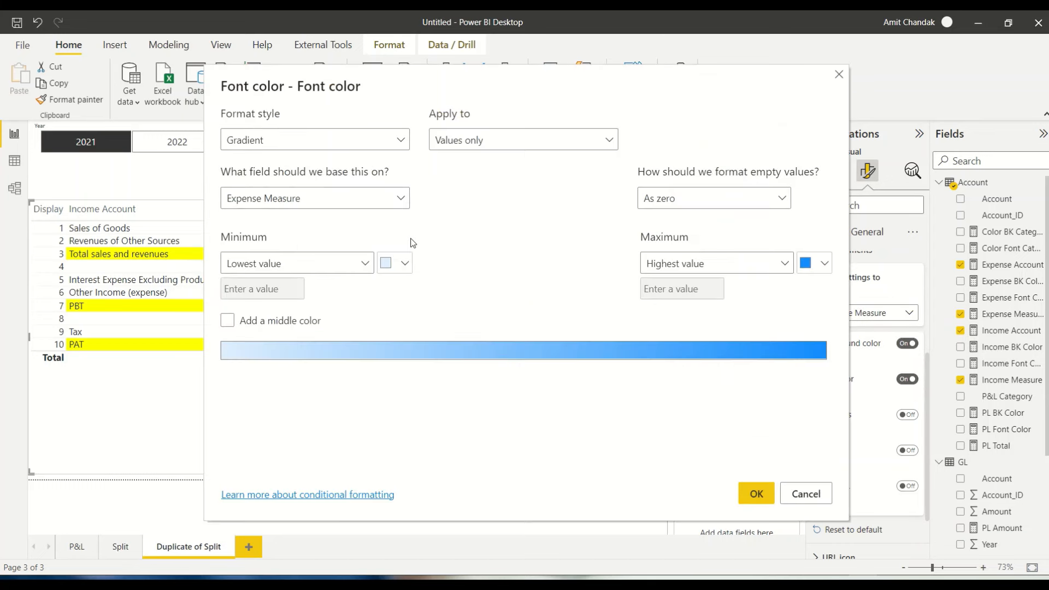
pyautogui.click(282, 145)
pyautogui.click(255, 206)
pyautogui.click(256, 202)
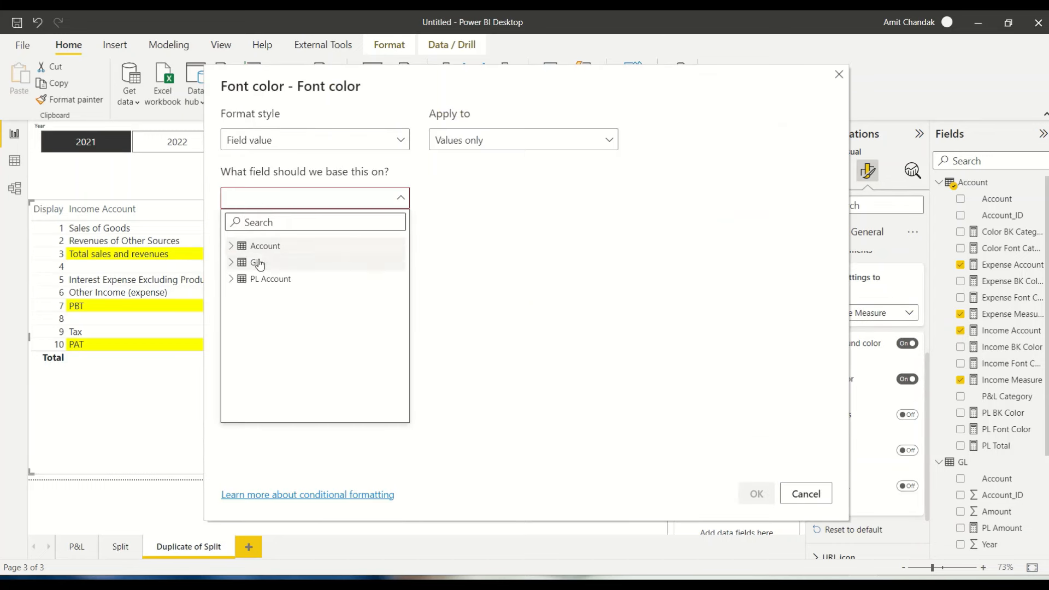
pyautogui.click(231, 246)
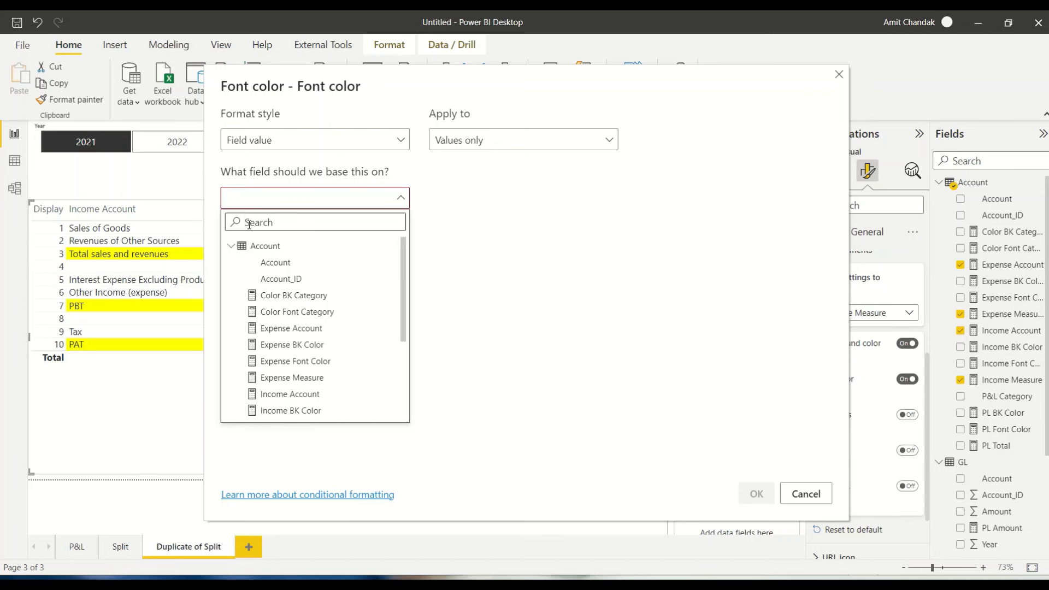
pyautogui.click(249, 223)
pyautogui.write('ex')
pyautogui.click(283, 297)
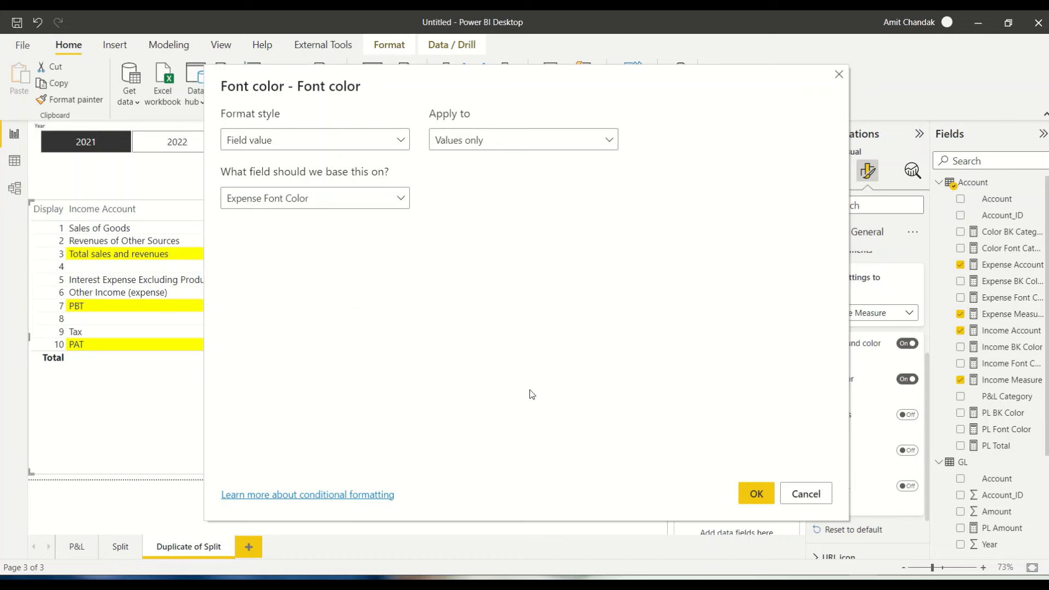
pyautogui.click(750, 498)
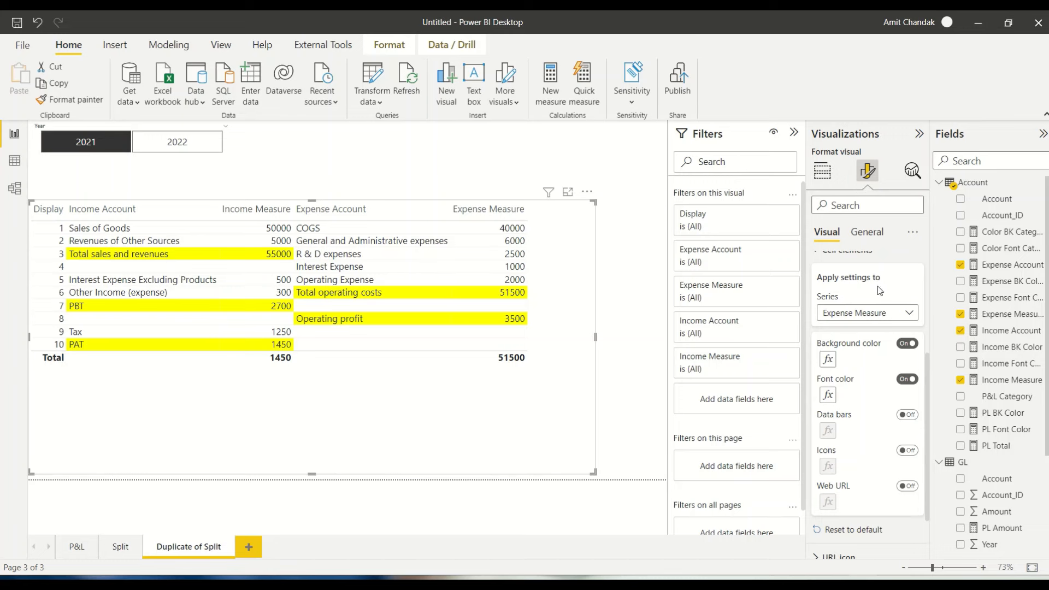
# Find the table's totals setting and turn off the total values
pyautogui.scroll(3, 840, 365)
pyautogui.click(845, 389)
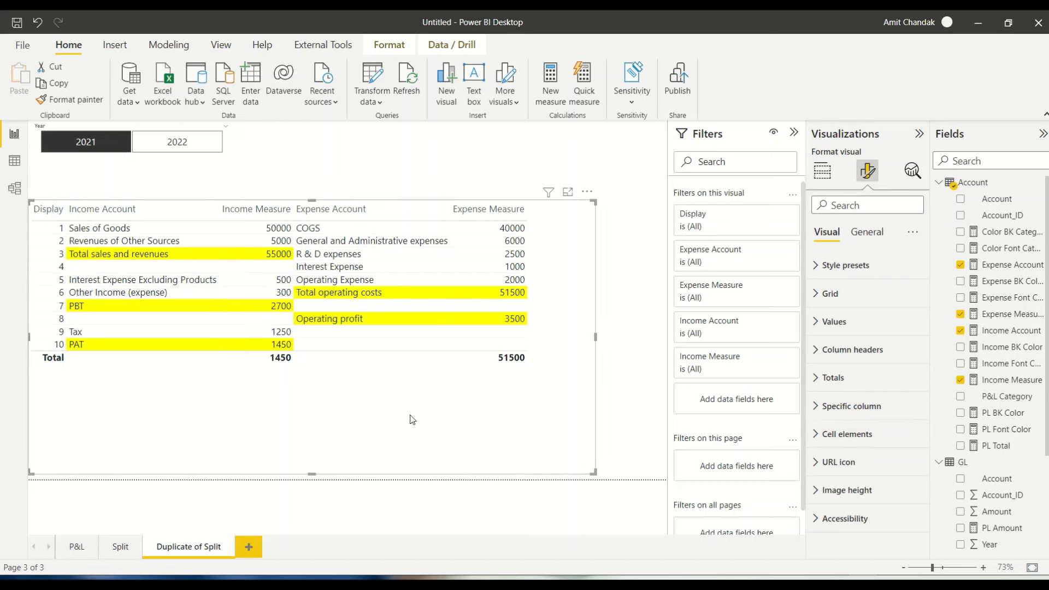
pyautogui.click(815, 295)
pyautogui.click(815, 295)
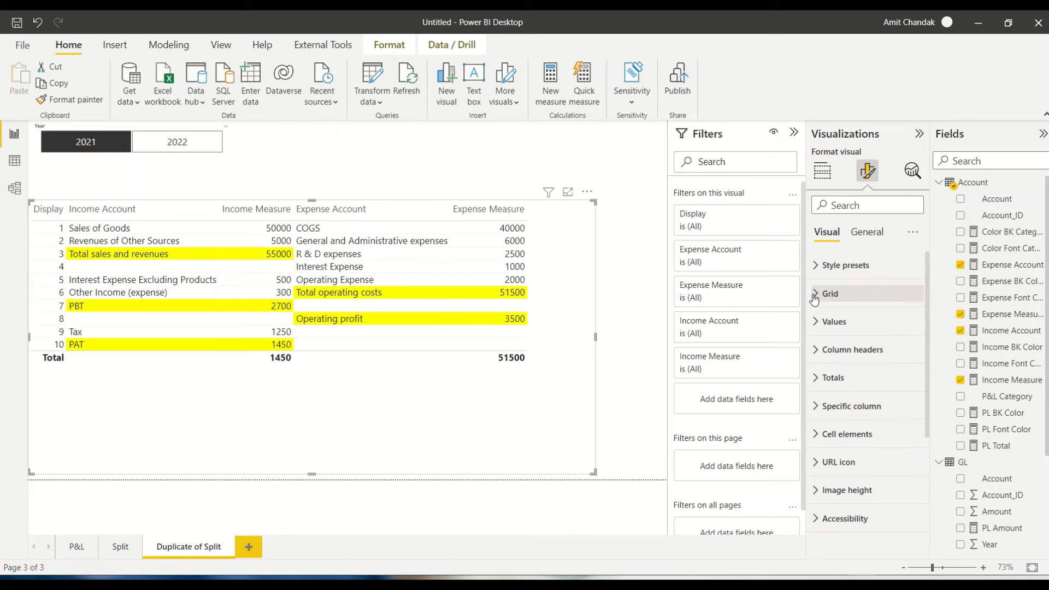
pyautogui.click(839, 205)
pyautogui.write('to')
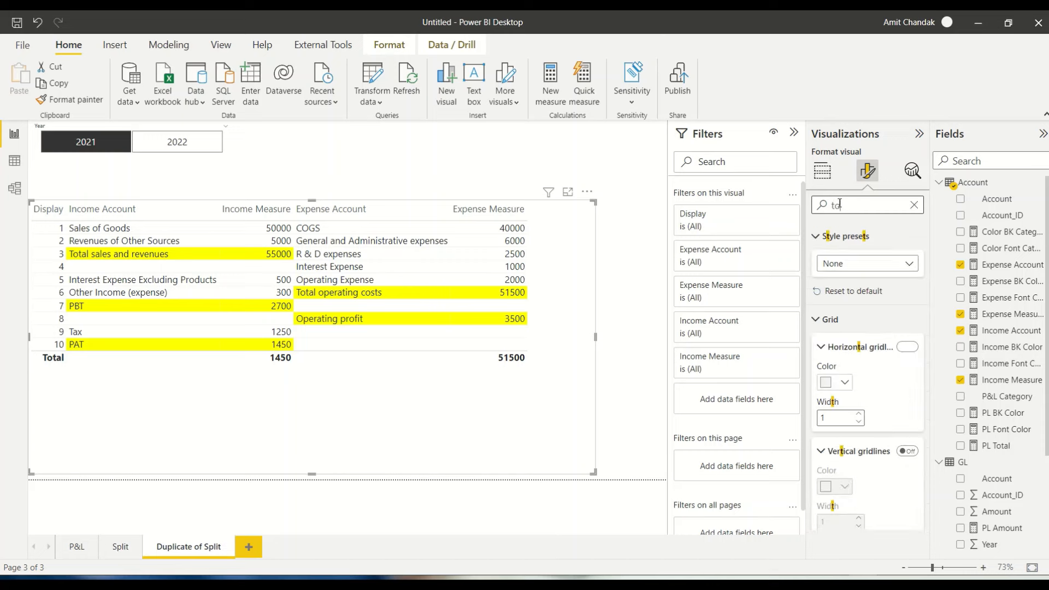
pyautogui.click(908, 369)
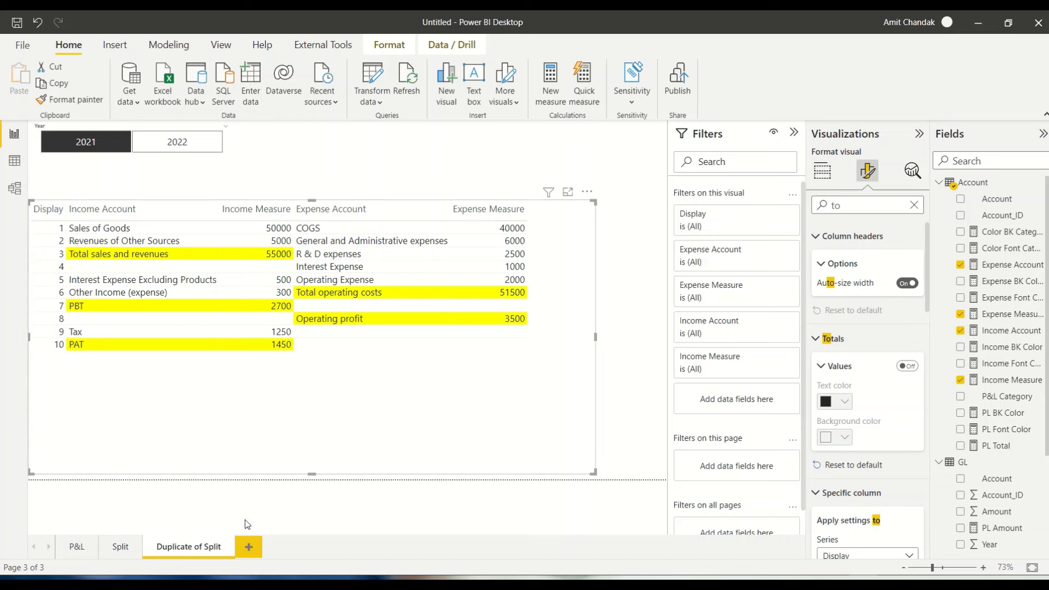
# Rename the Duplicate of Split page as PL Table Split
pyautogui.click(122, 547)
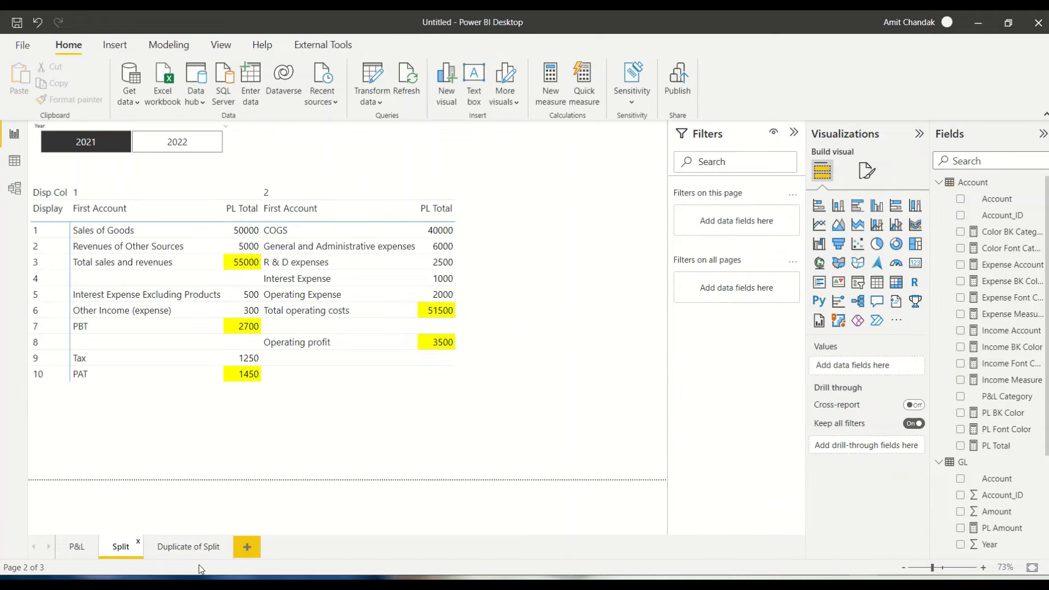
pyautogui.doubleClick(194, 550)
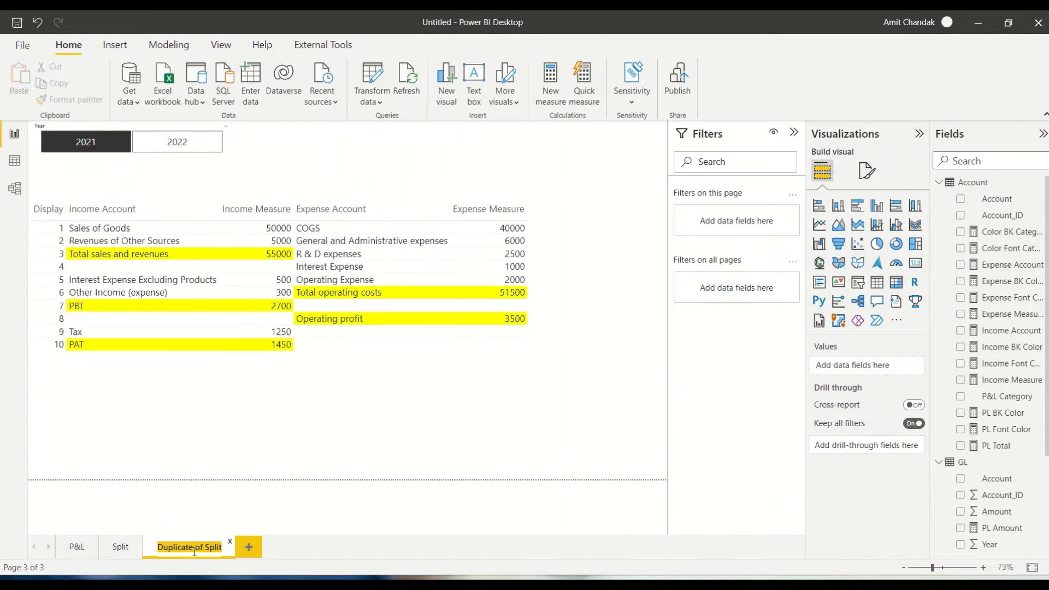
pyautogui.write('PL T')
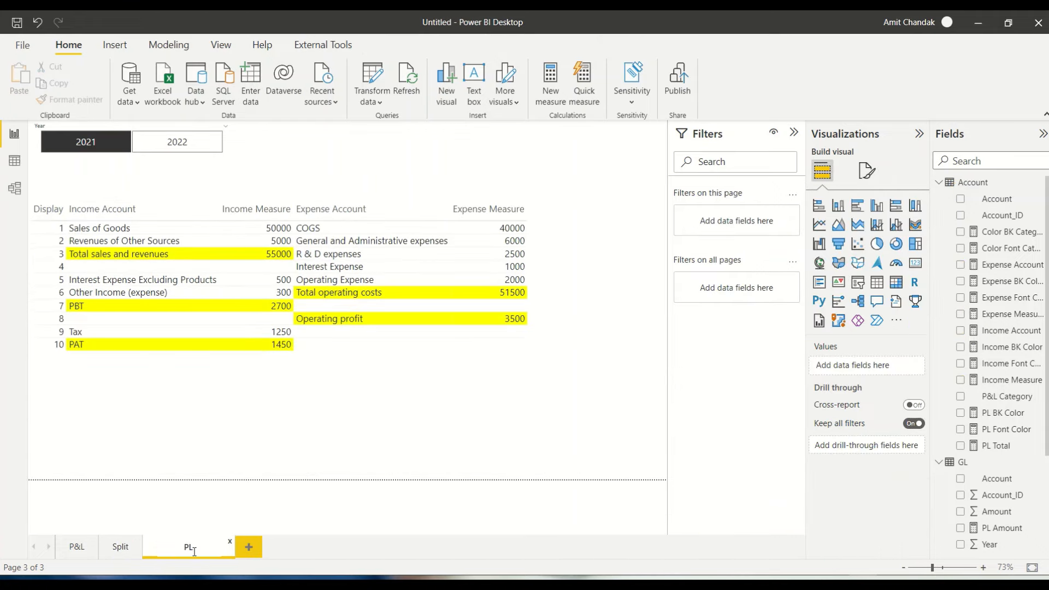
pyautogui.write('able Split')
pyautogui.press('Return')
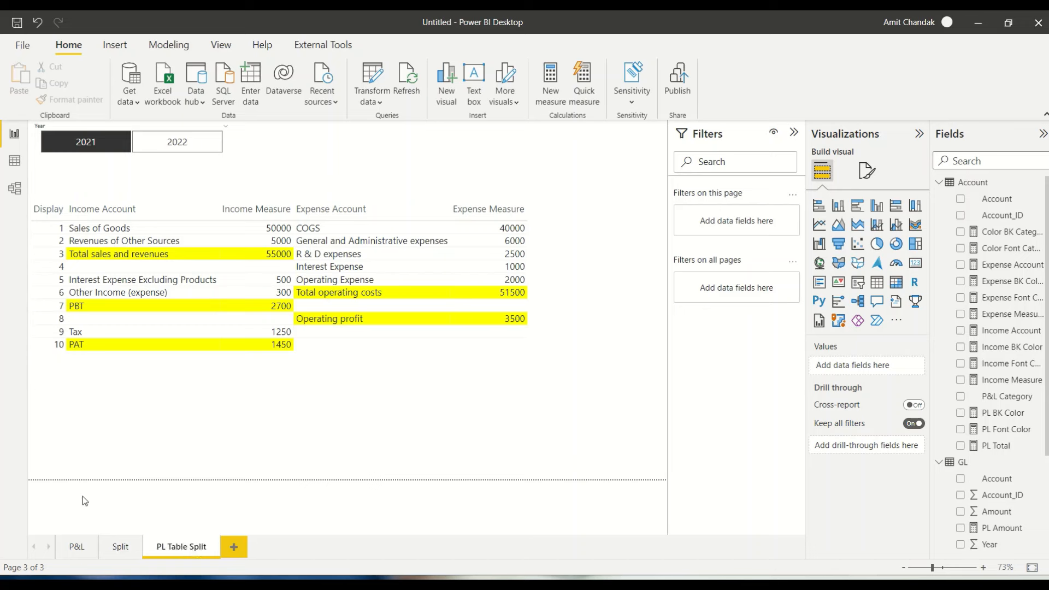
# Rename the First Account value field of the Split page's matrix as Account
pyautogui.click(117, 546)
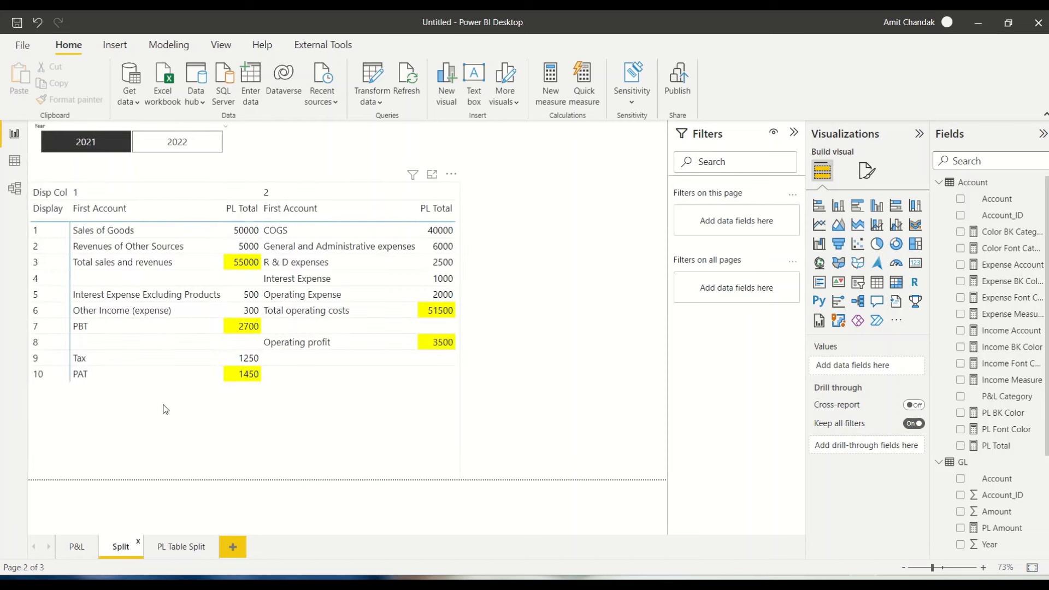
pyautogui.click(168, 406)
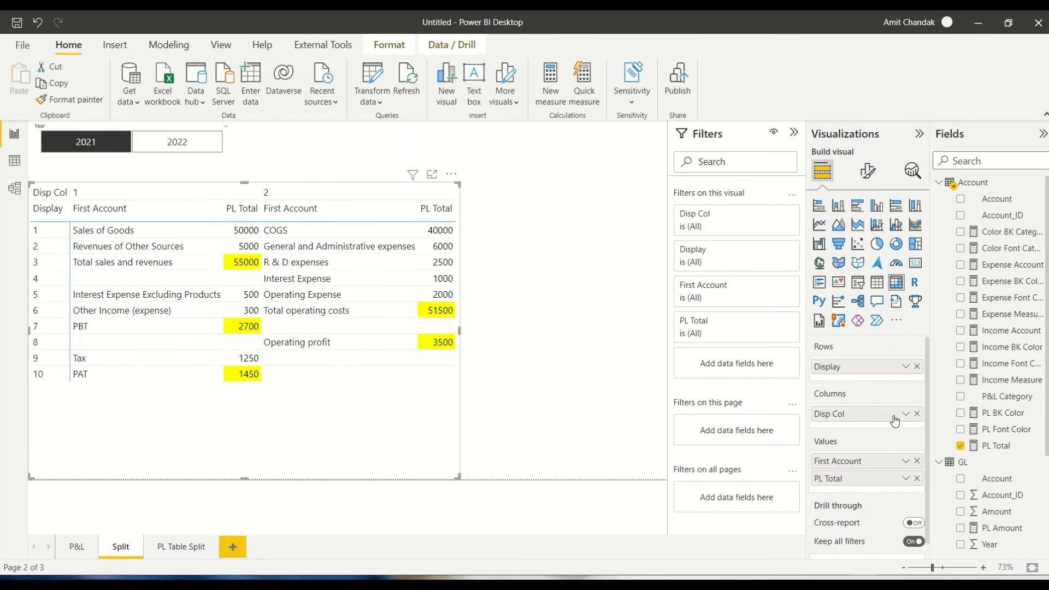
pyautogui.doubleClick(838, 462)
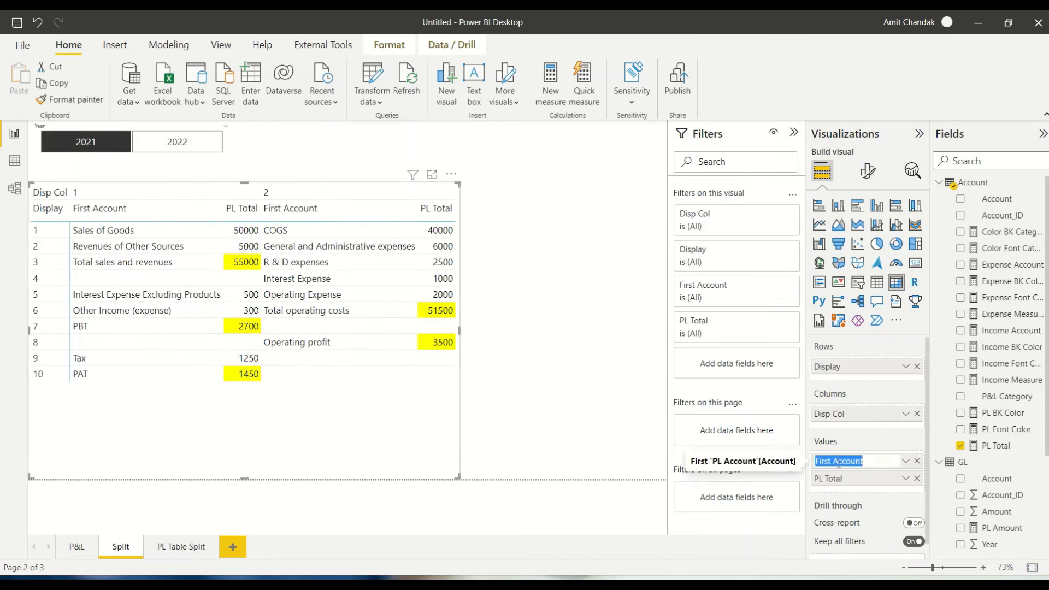
pyautogui.click(837, 462)
pyautogui.moveTo(834, 463); pyautogui.dragTo(794, 464)
pyautogui.press('BackSpace')
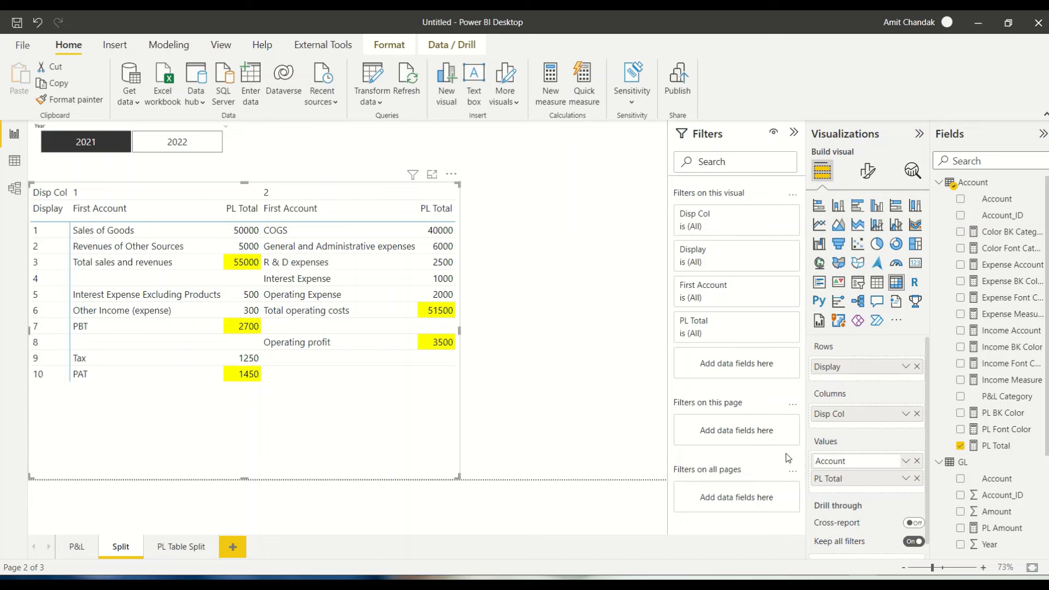
pyautogui.press('Return')
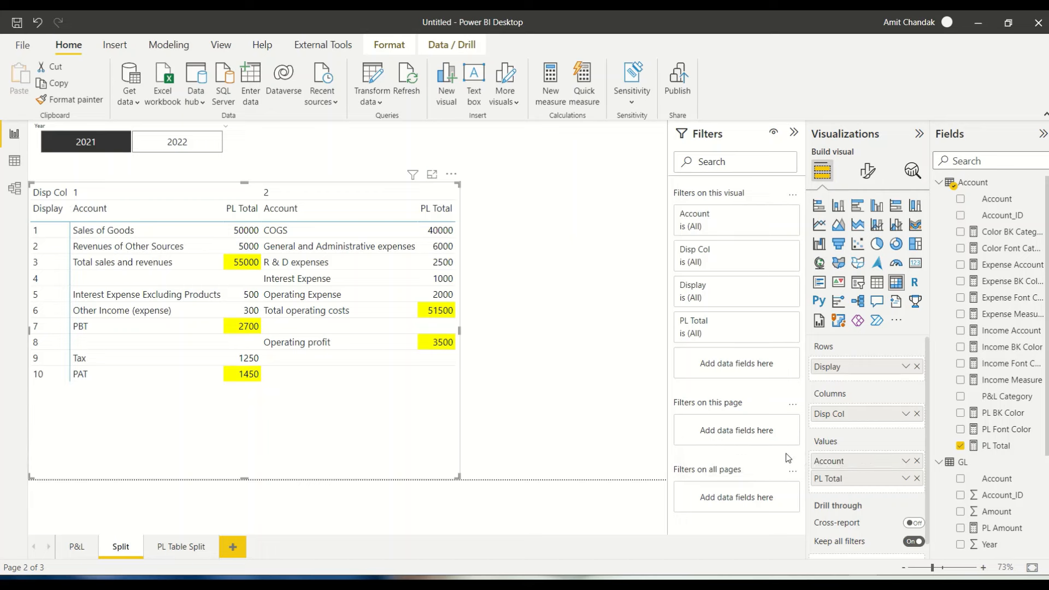
# Rename the matrix's PL Total value field as Total
pyautogui.doubleClick(829, 486)
pyautogui.click(827, 482)
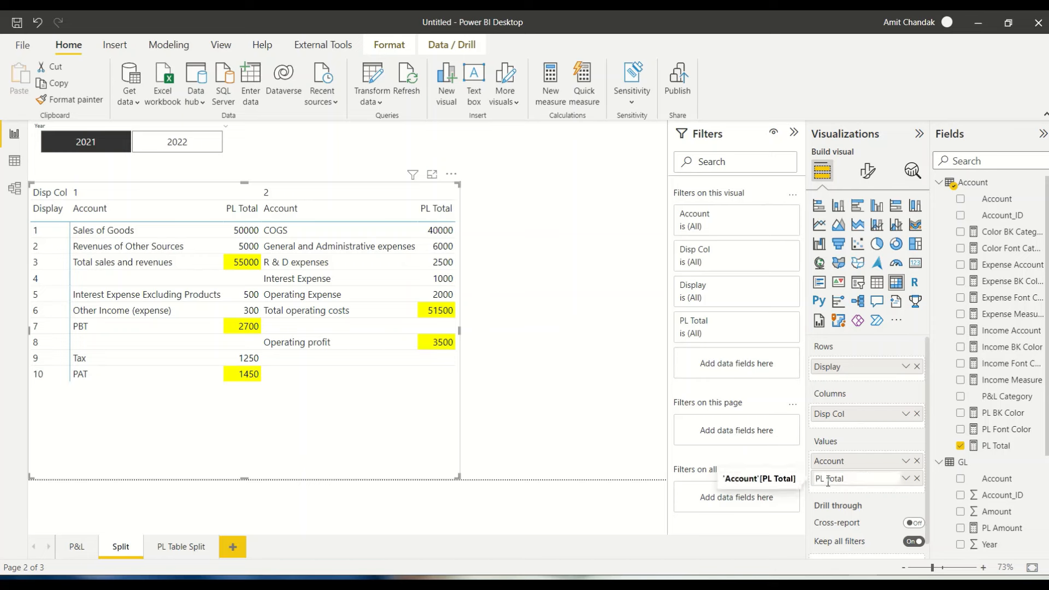
pyautogui.press('BackSpace')
pyautogui.press('BackSpace')
pyautogui.press('BackSpace')
pyautogui.press('Return')
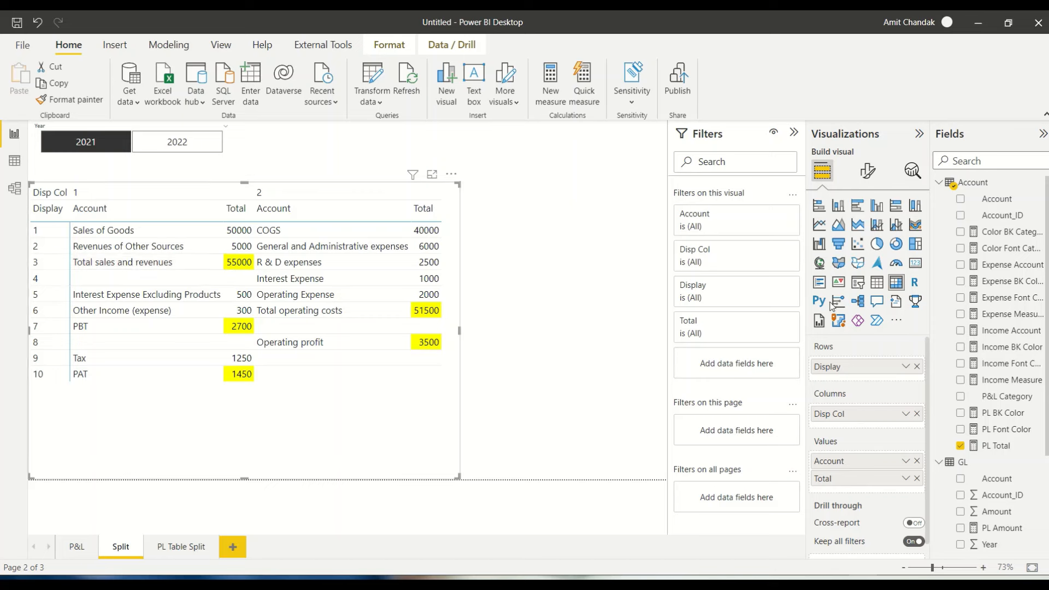
# Turn on background color for the matrix's Account series and open its conditional formatting settings
pyautogui.click(865, 174)
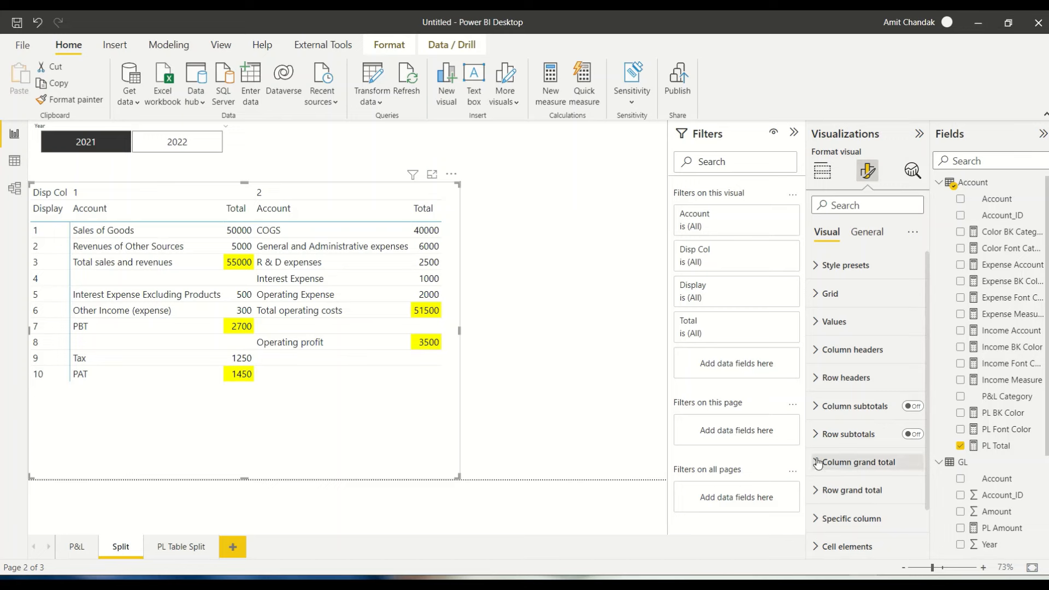
pyautogui.scroll(-1, 817, 492)
pyautogui.click(820, 497)
pyautogui.scroll(-3, 859, 415)
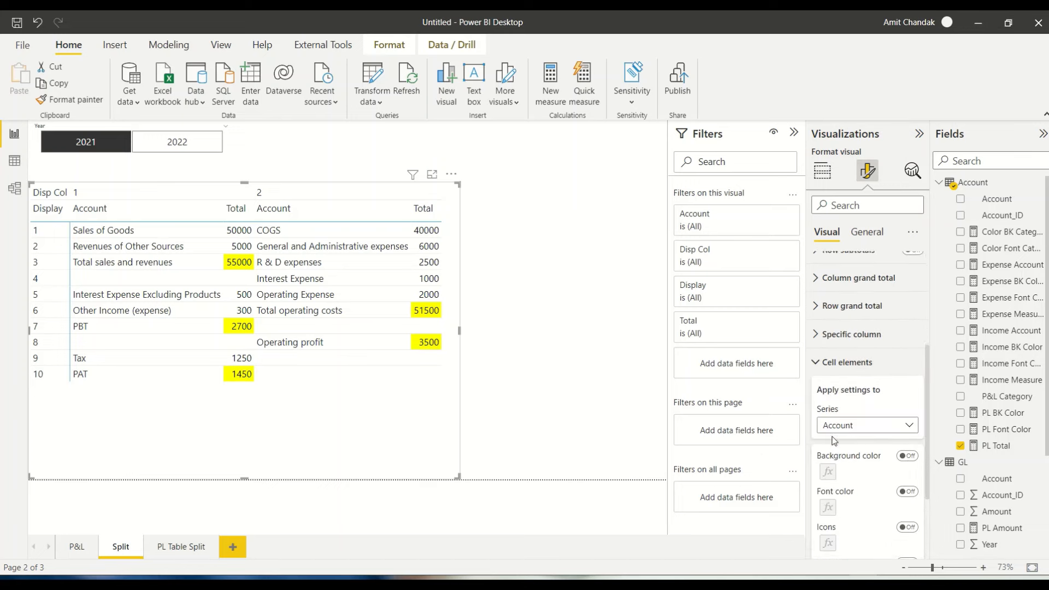
pyautogui.click(862, 385)
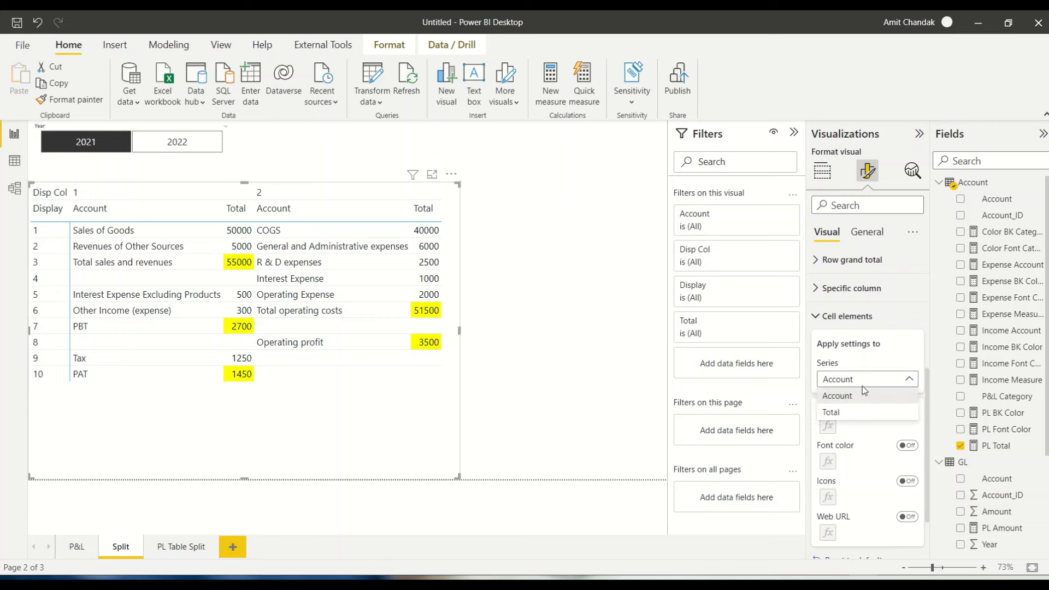
pyautogui.click(848, 400)
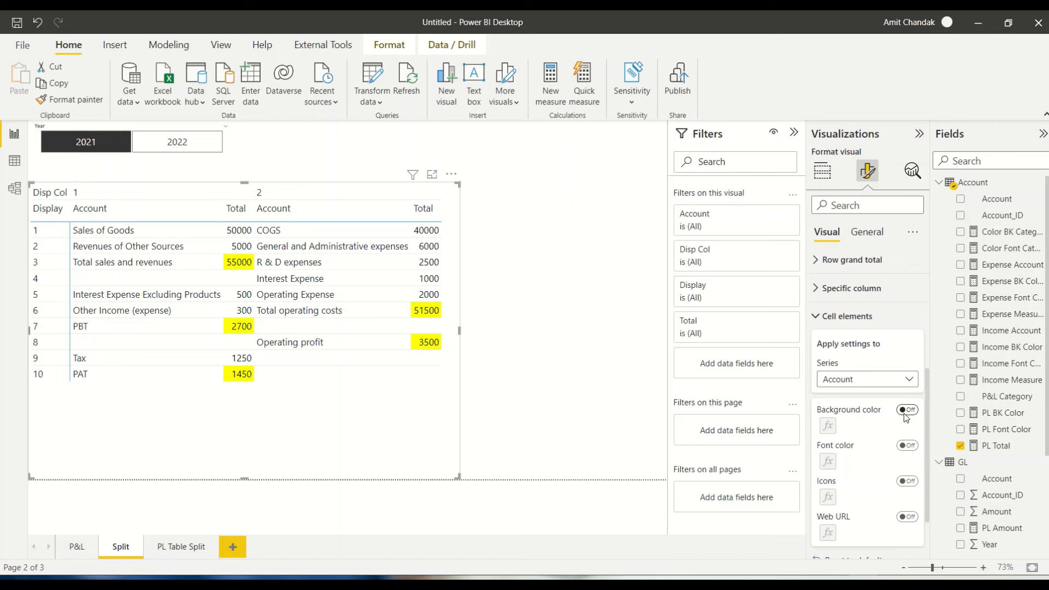
pyautogui.click(907, 411)
# Set the Account background color to the Field value style based on PL BK Color and apply it
pyautogui.click(314, 143)
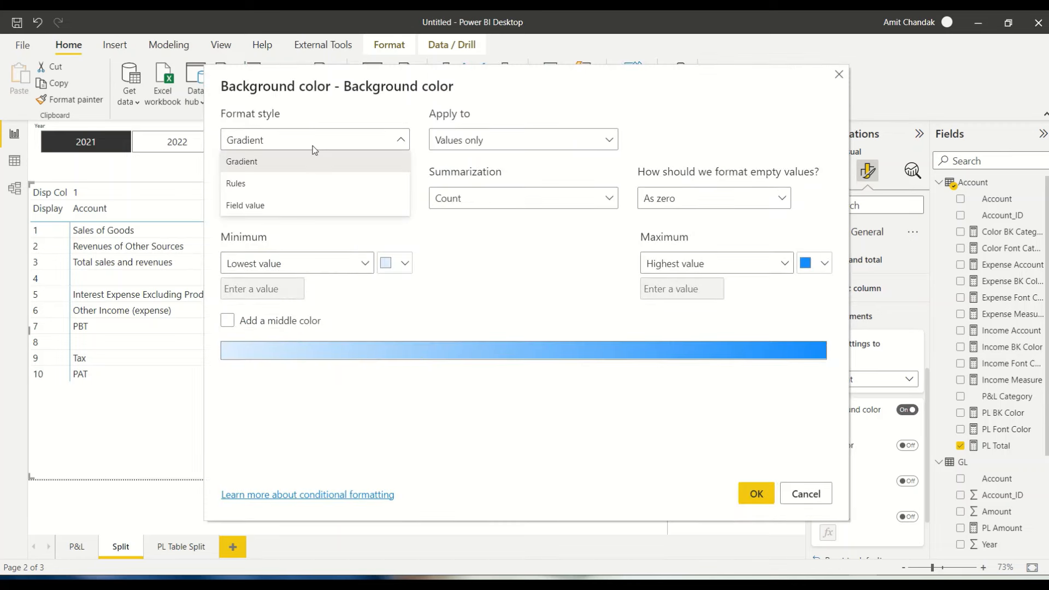
pyautogui.click(264, 205)
pyautogui.click(268, 197)
pyautogui.write('c')
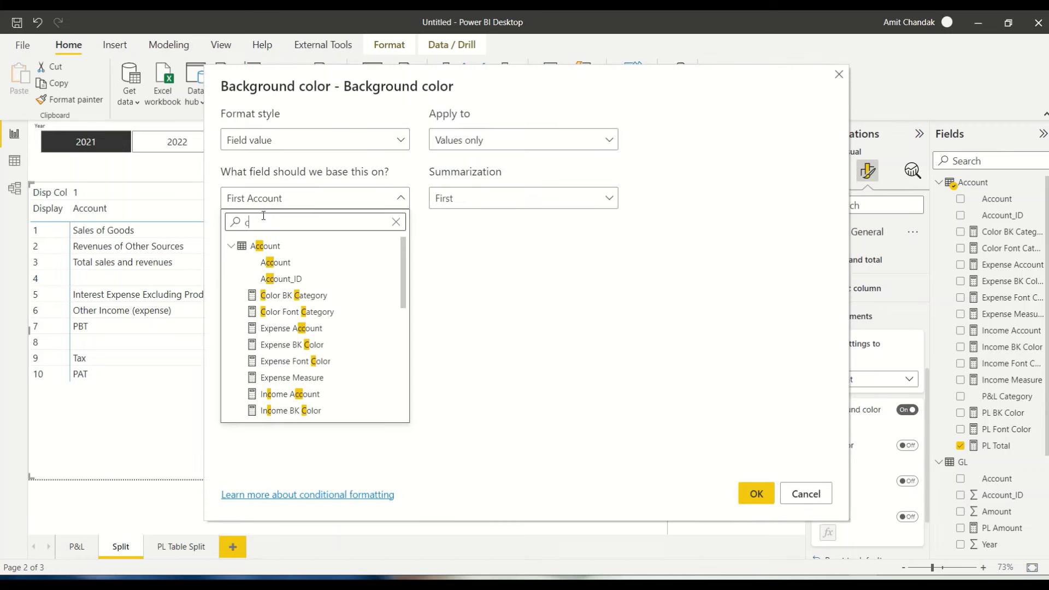
pyautogui.write('ol')
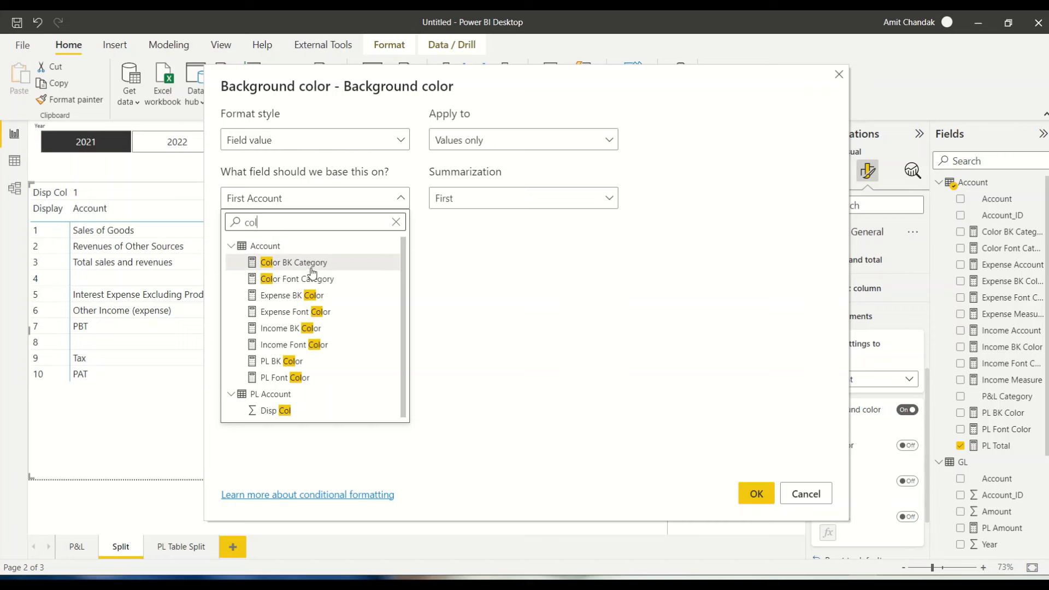
pyautogui.click(301, 363)
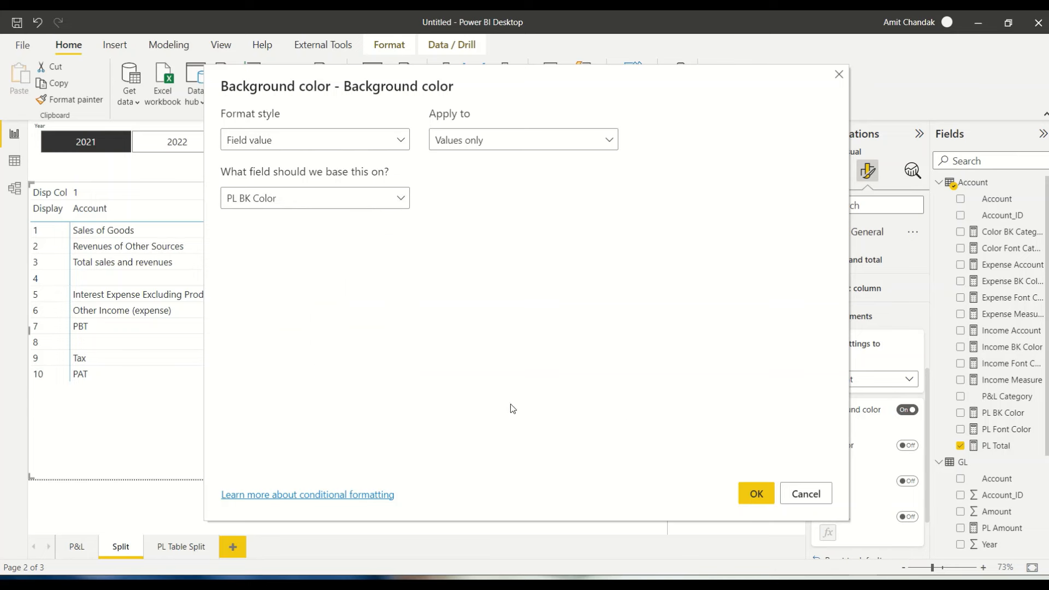
pyautogui.click(758, 492)
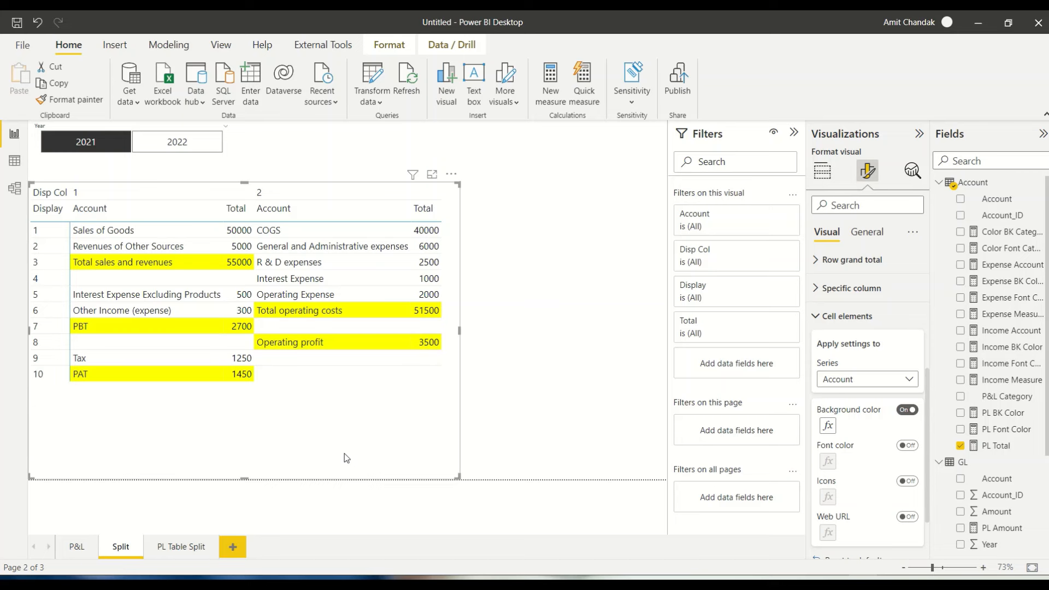
# Compare the PL Table Split and Split pages, then widen the Split matrix and its Total columns
pyautogui.click(199, 551)
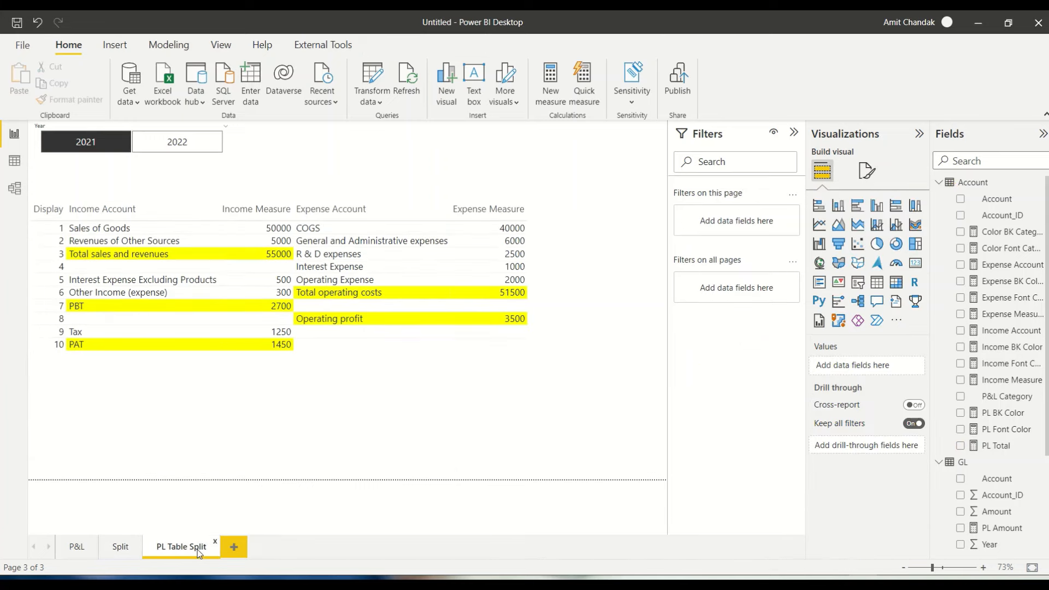
pyautogui.click(111, 550)
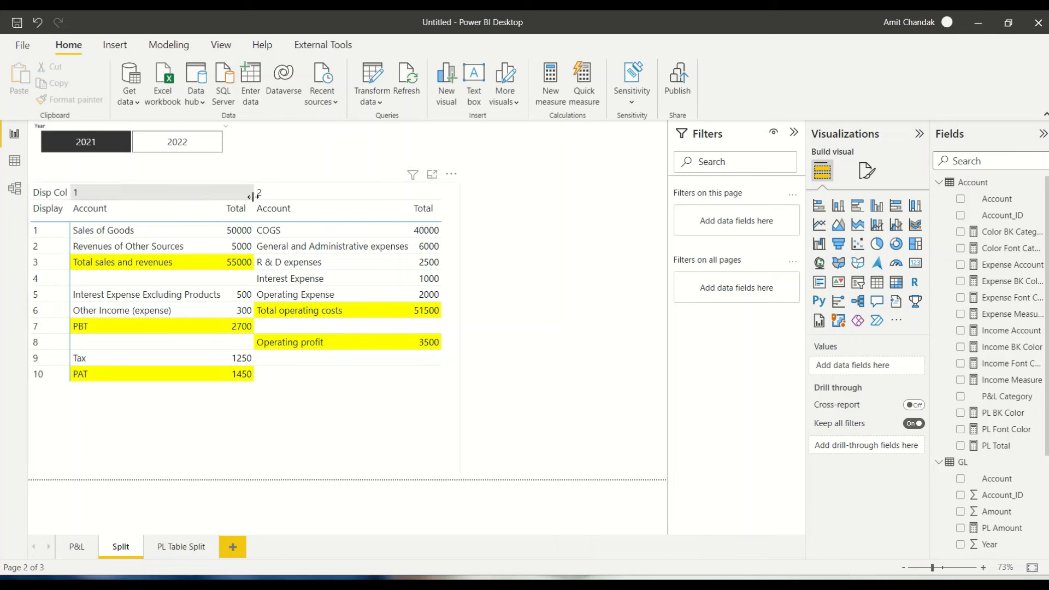
pyautogui.click(461, 203)
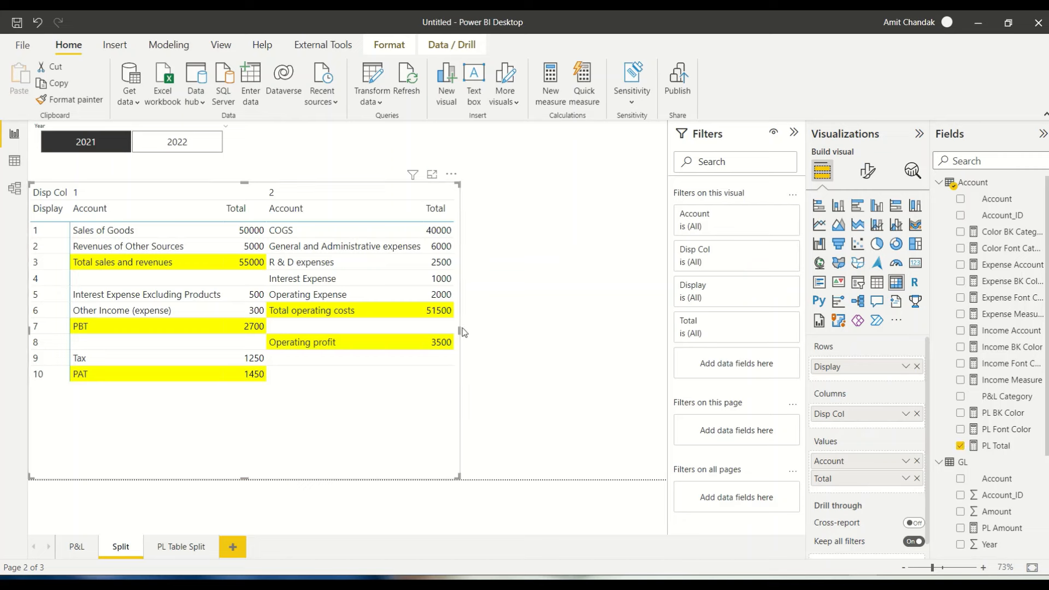
pyautogui.moveTo(461, 330); pyautogui.dragTo(503, 328)
pyautogui.moveTo(453, 210); pyautogui.dragTo(563, 213)
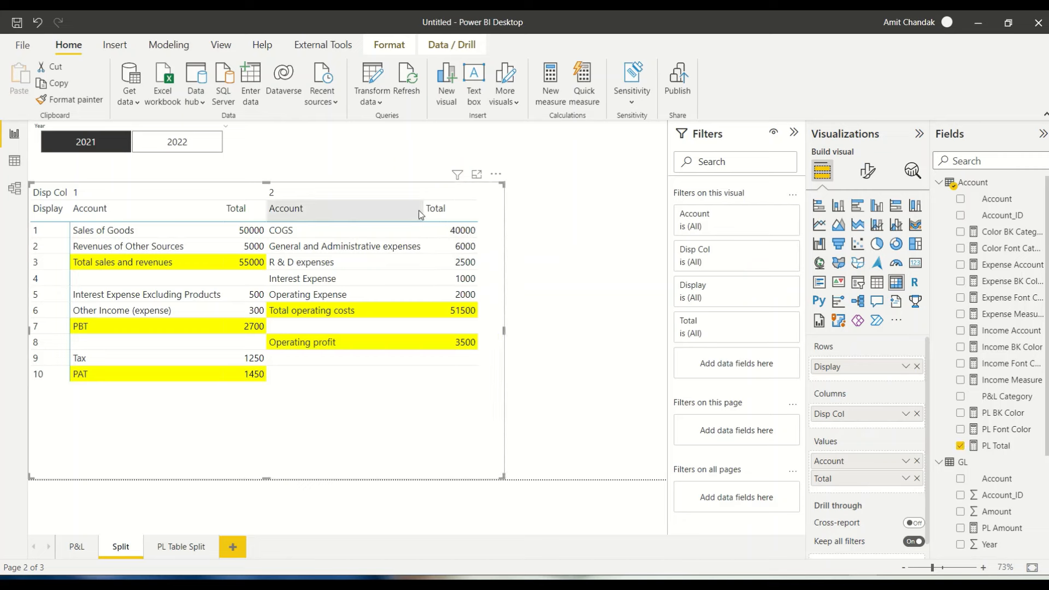
pyautogui.moveTo(426, 212); pyautogui.dragTo(585, 215)
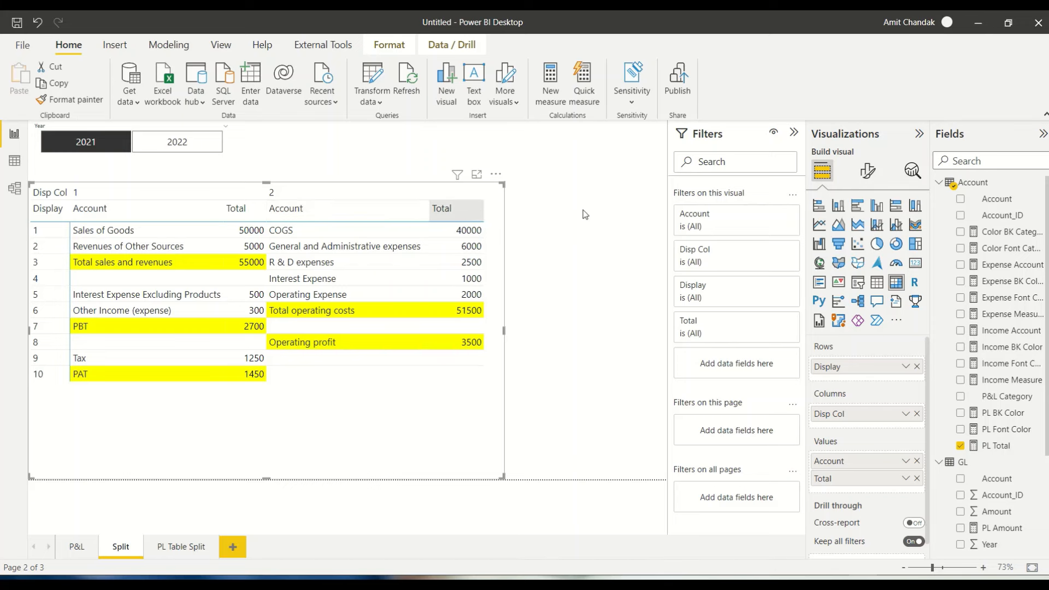
# Find the matrix's Auto-size width option for column headers and turn it off
pyautogui.click(868, 171)
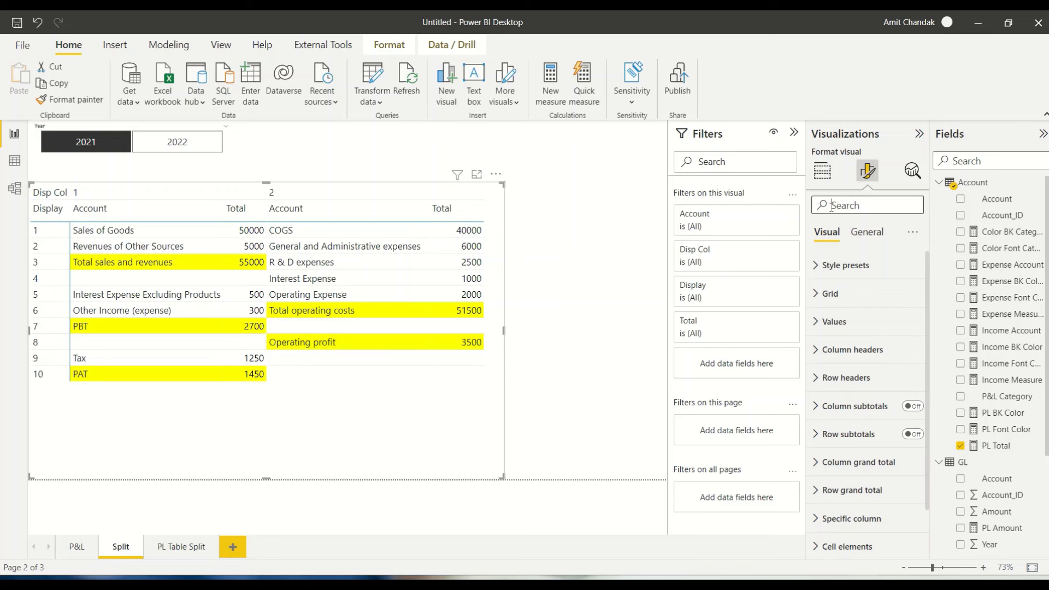
pyautogui.write('b')
pyautogui.write('u')
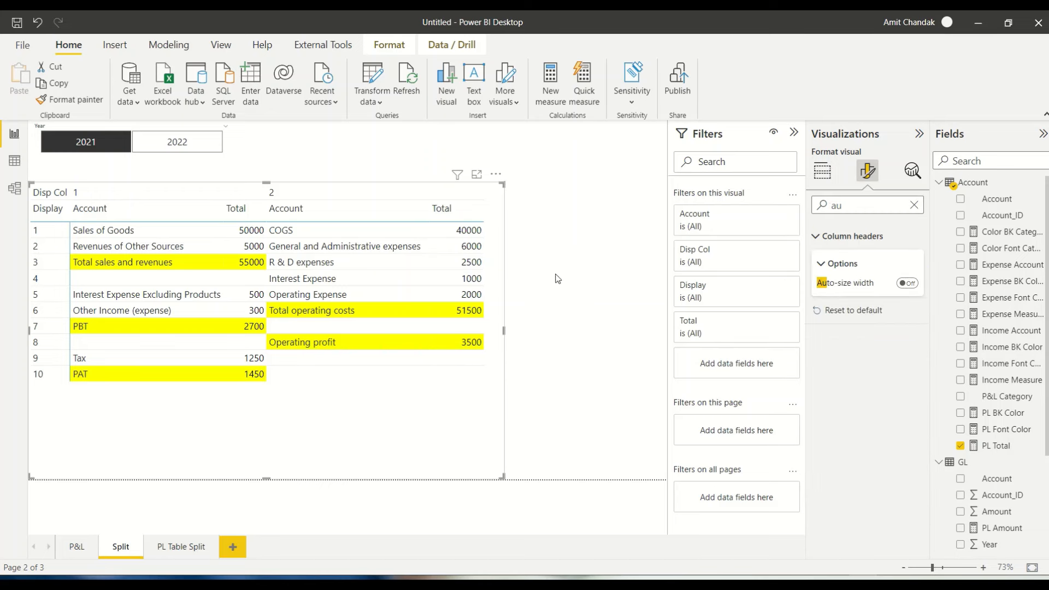
# Switch the Year slicer between 2021 and 2022 to check the matrix values, leaving it on 2022
pyautogui.click(192, 146)
pyautogui.click(74, 146)
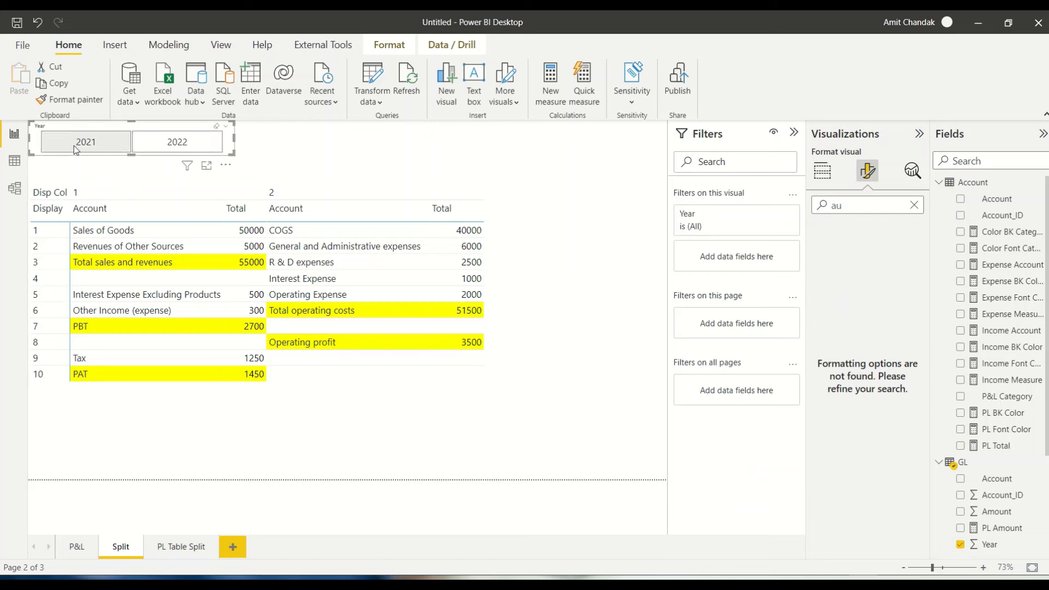
pyautogui.click(156, 149)
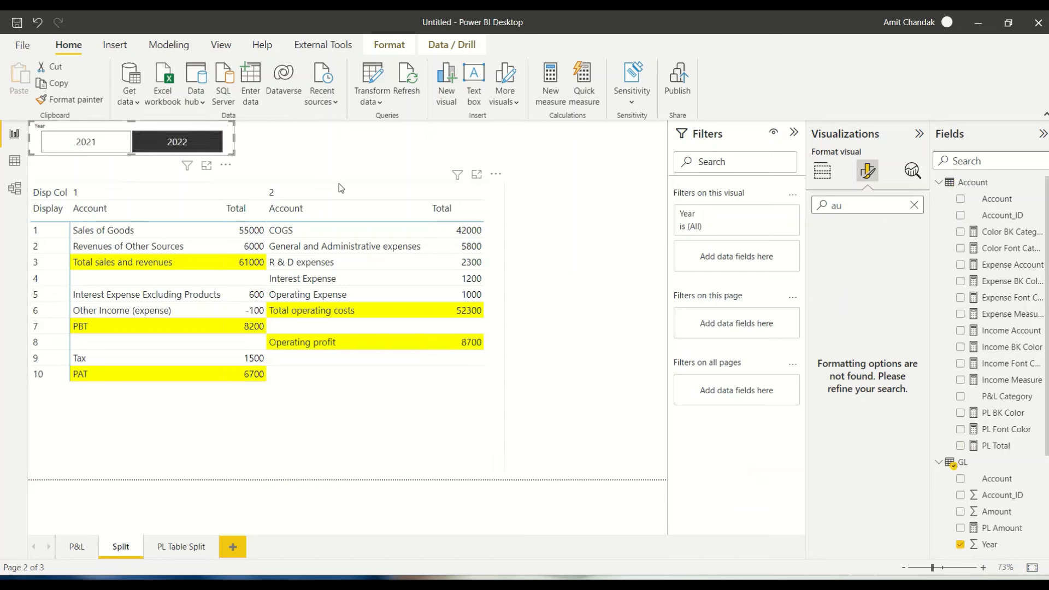